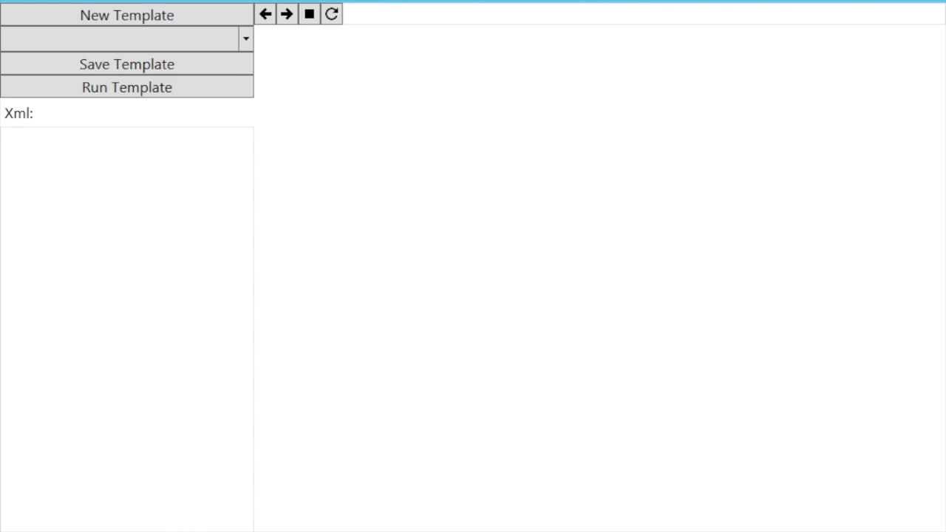
Start a new template and set its route type to Multi-Level Navigation, collecting URLs on the list page before visiting them.
click(246, 38)
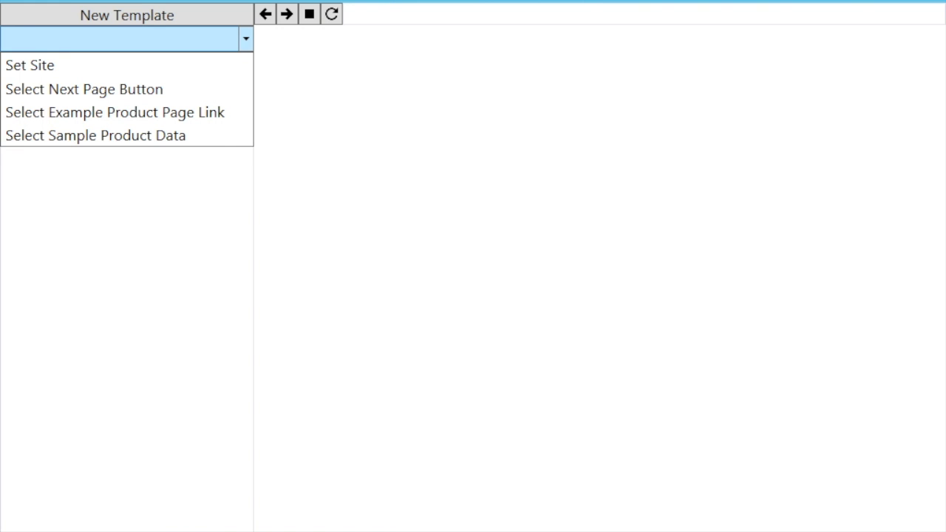
click(127, 15)
click(126, 14)
click(323, 76)
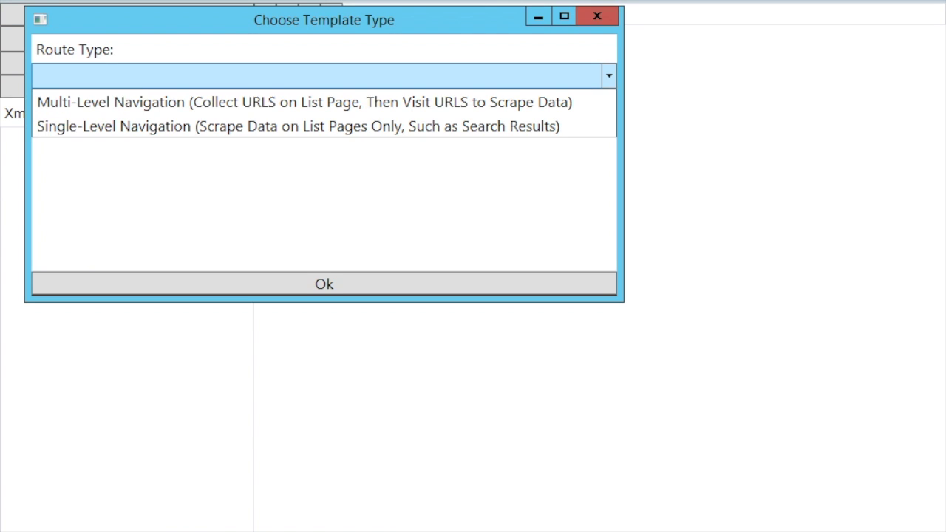
click(303, 102)
click(324, 194)
text(http://boston.craigslist.org/search/ata)
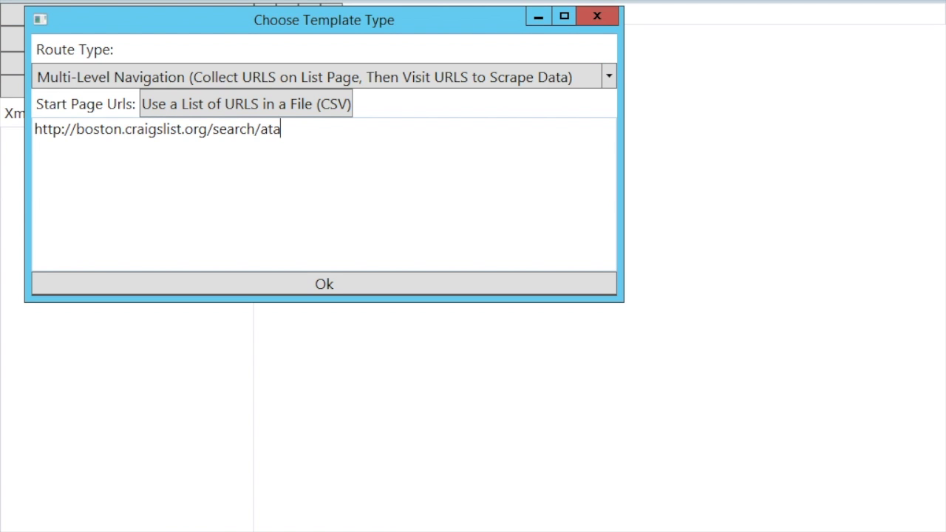
key(ctrl+a)
right_click(46, 135)
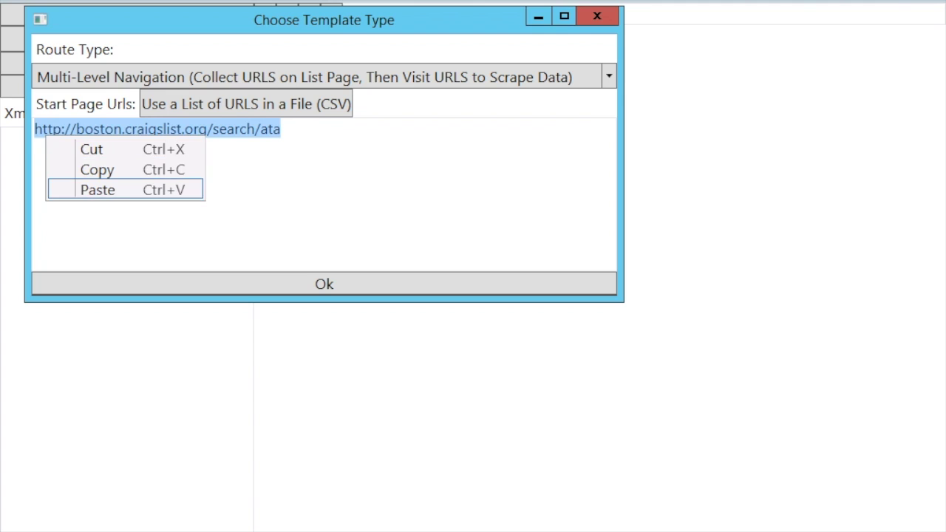
click(81, 189)
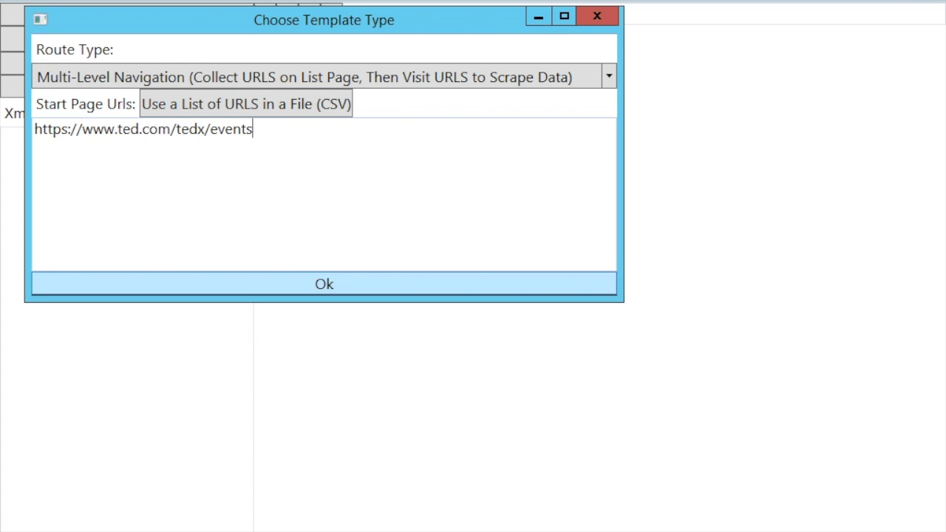
click(324, 284)
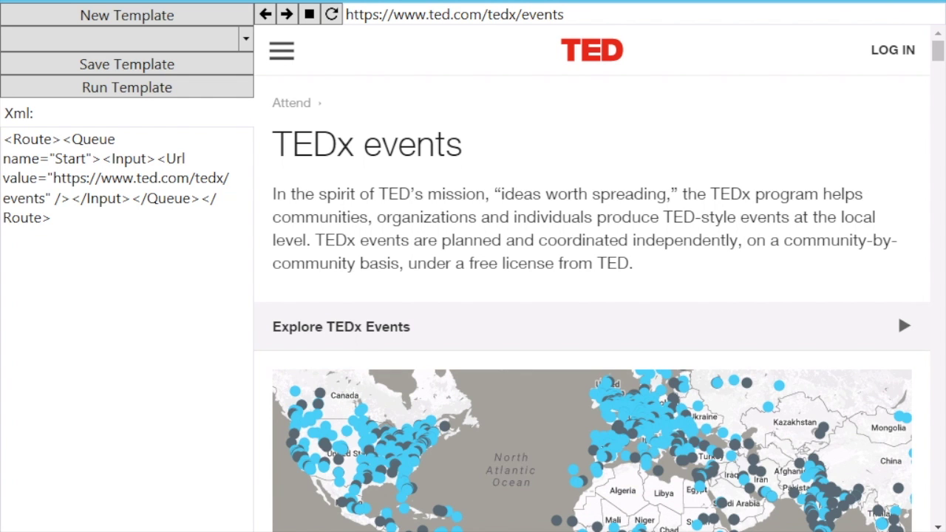
Examine the TEDx events page for its list of upcoming events, their links and the pagination.
scroll(897, 116, down, 12)
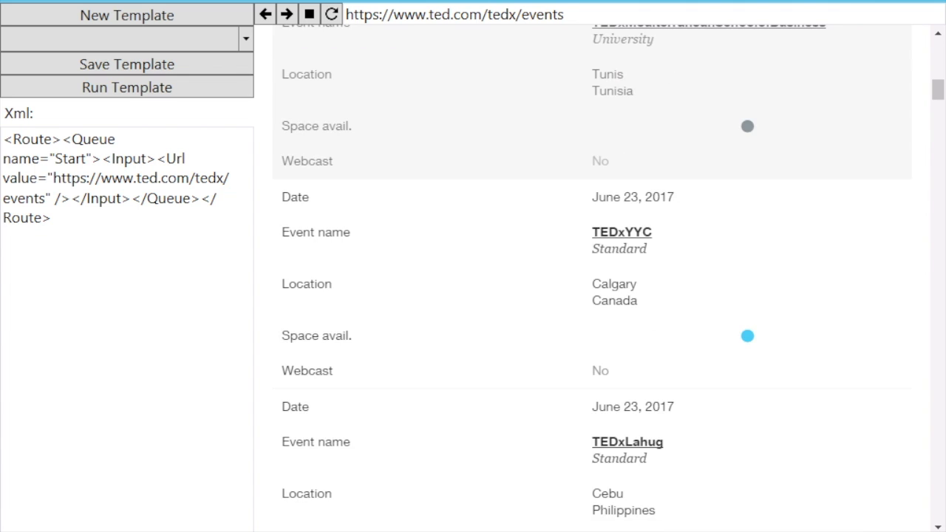
scroll(598, 278, down, 10)
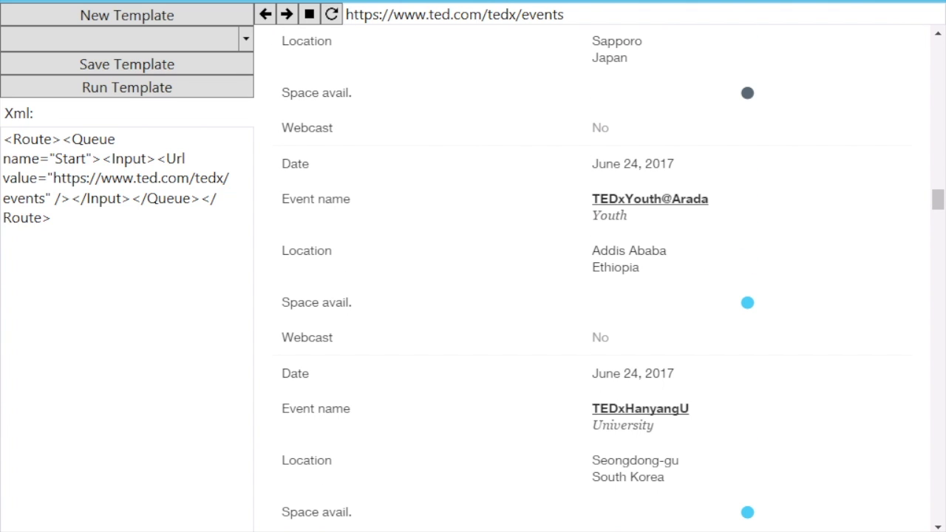
scroll(598, 277, down, 10)
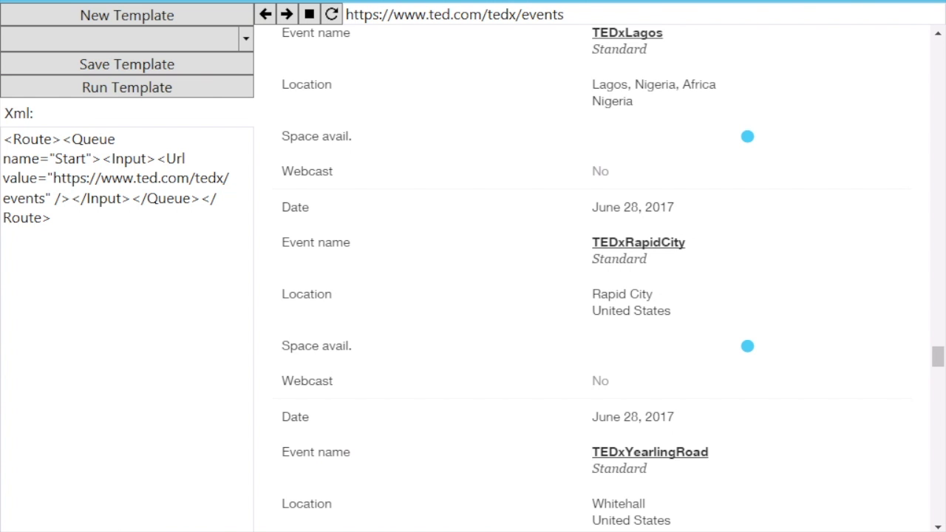
drag(937, 356, 937, 496)
scroll(599, 281, up, 12)
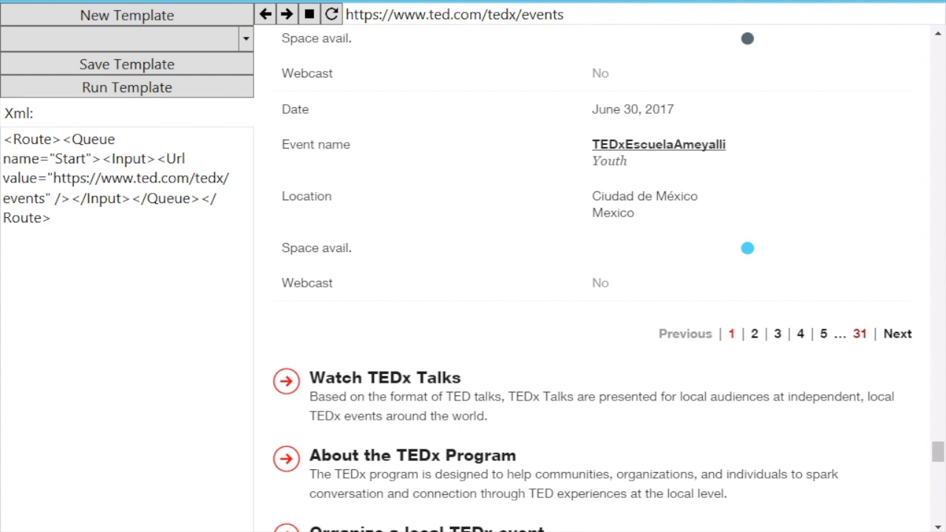
drag(937, 452, 937, 58)
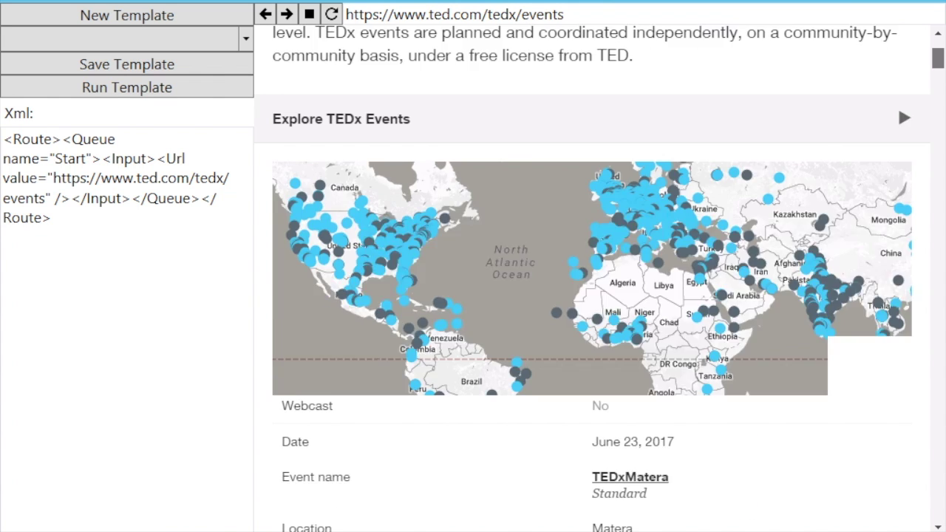
scroll(591, 281, up, 3)
scroll(592, 281, down, 7)
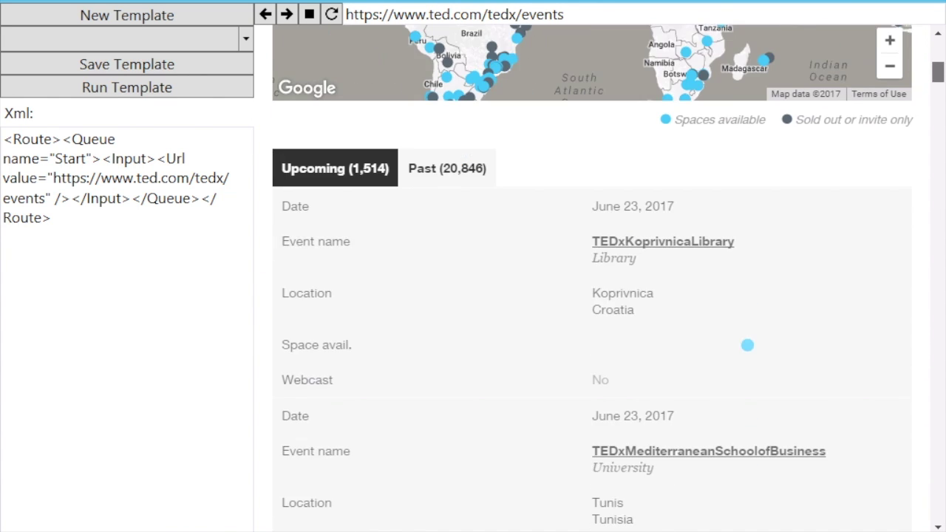
scroll(591, 281, down, 1)
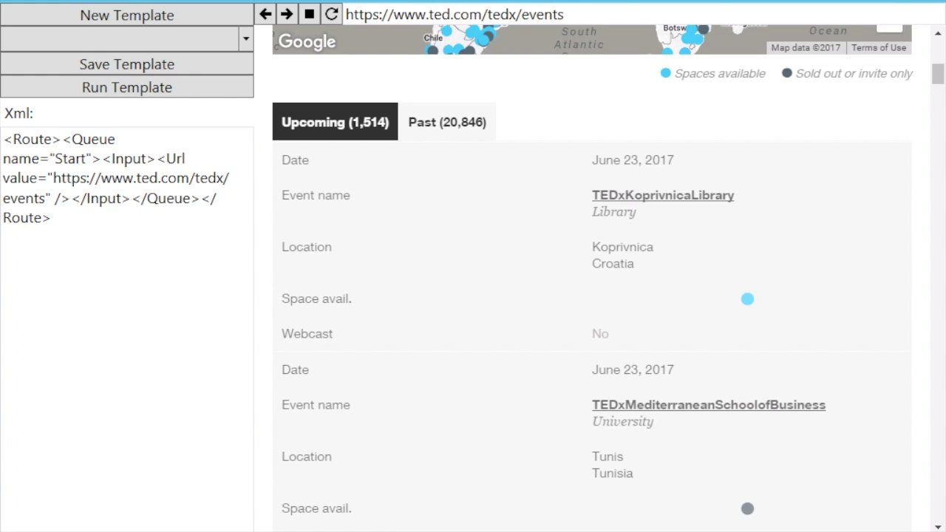
scroll(591, 281, down, 3)
scroll(591, 281, down, 3)
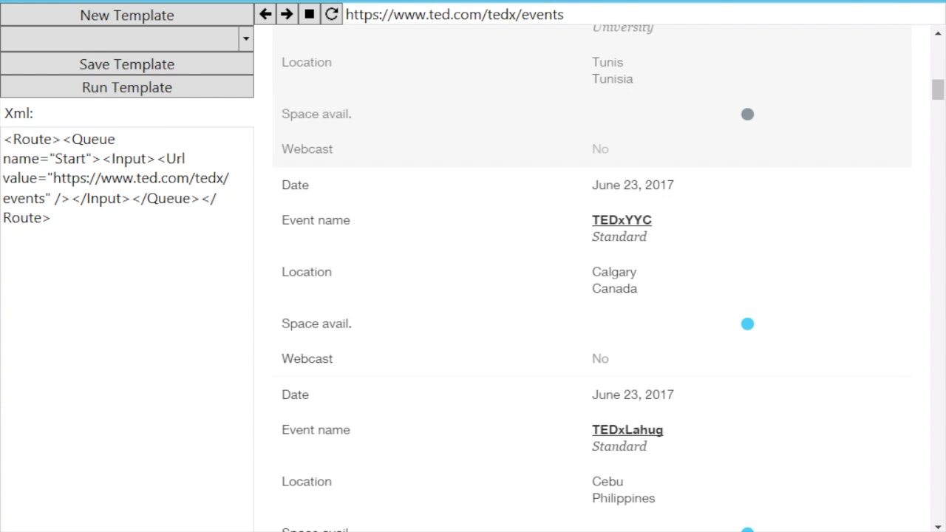
scroll(591, 281, down, 3)
scroll(591, 281, up, 10)
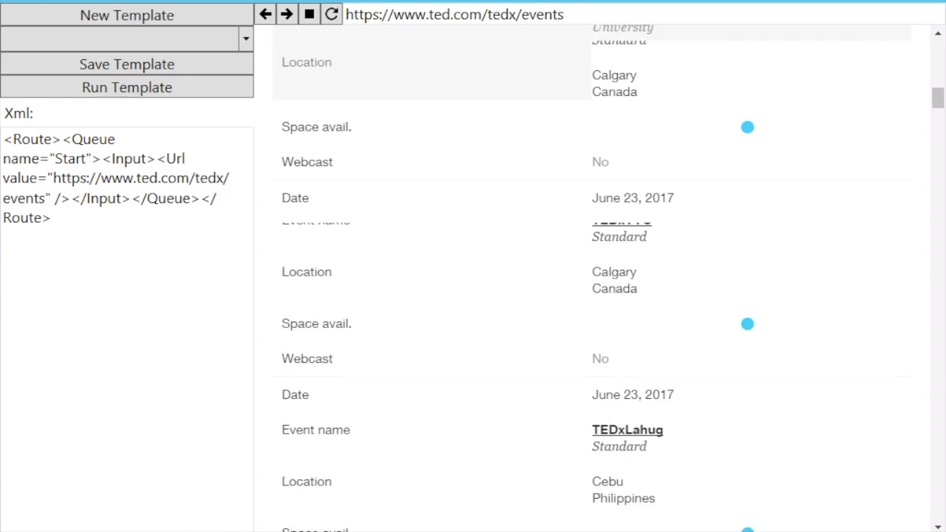
Mark the Next link in the event list's pagination as the template's next page button.
click(245, 39)
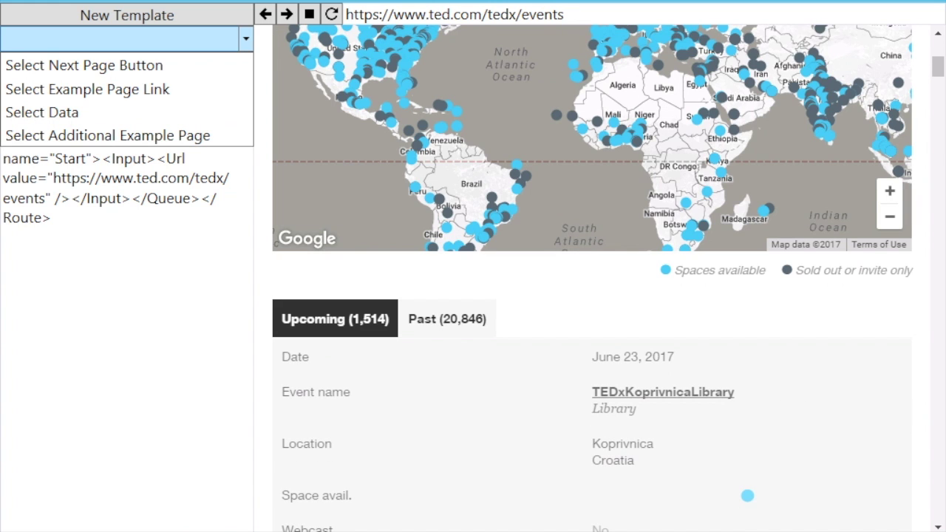
click(84, 65)
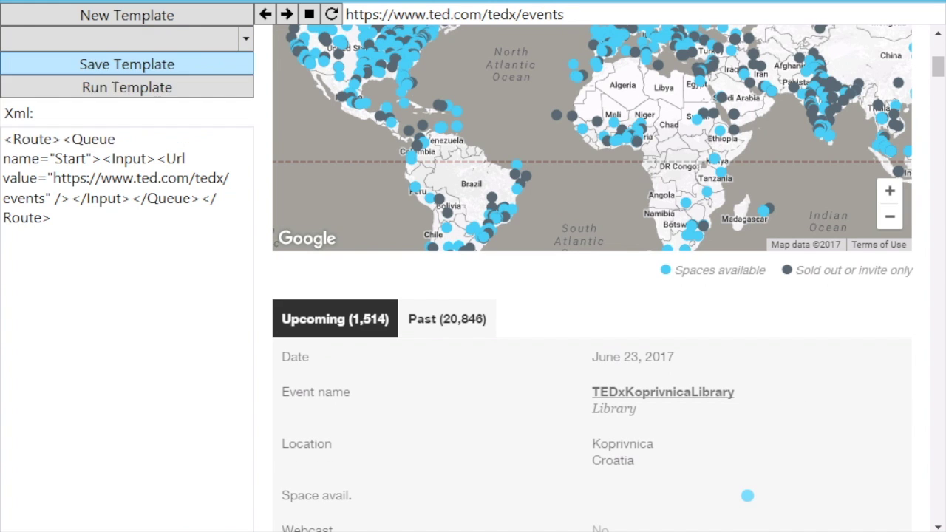
scroll(592, 318, down, 20)
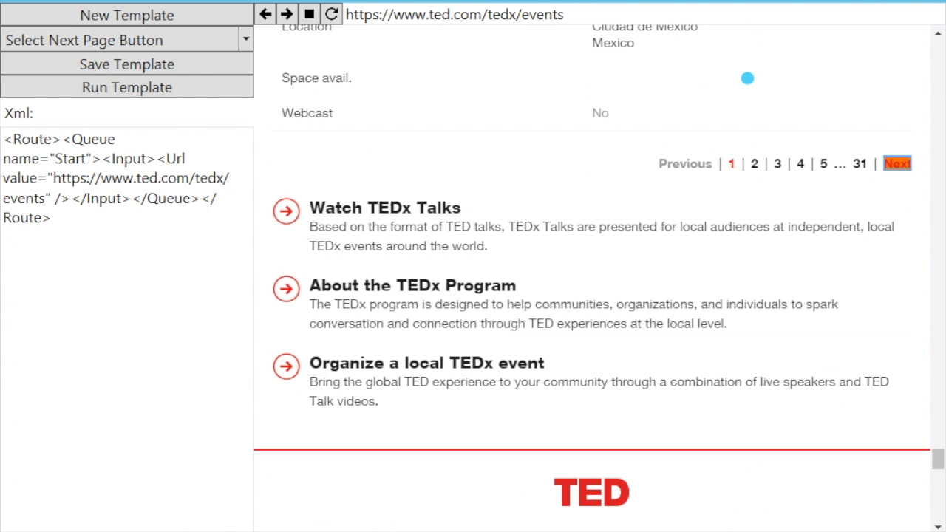
click(898, 163)
Mark the TEDxEscuelaAmeyalli event name as the example page link and open that event's page.
scroll(315, 134, up, 10)
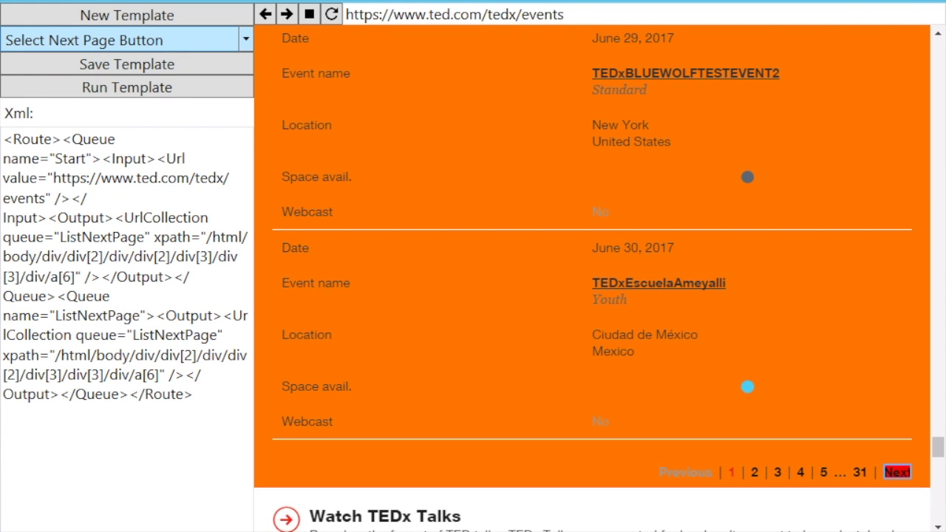
click(163, 40)
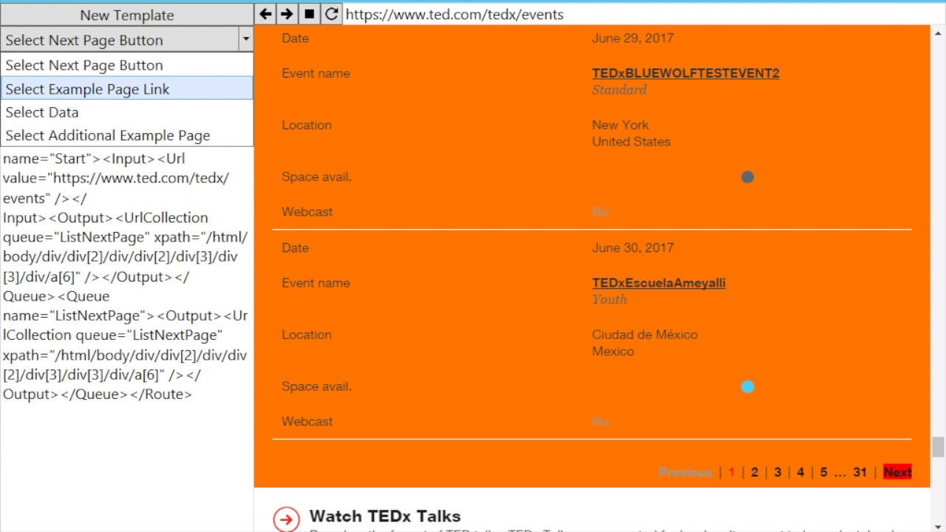
click(140, 89)
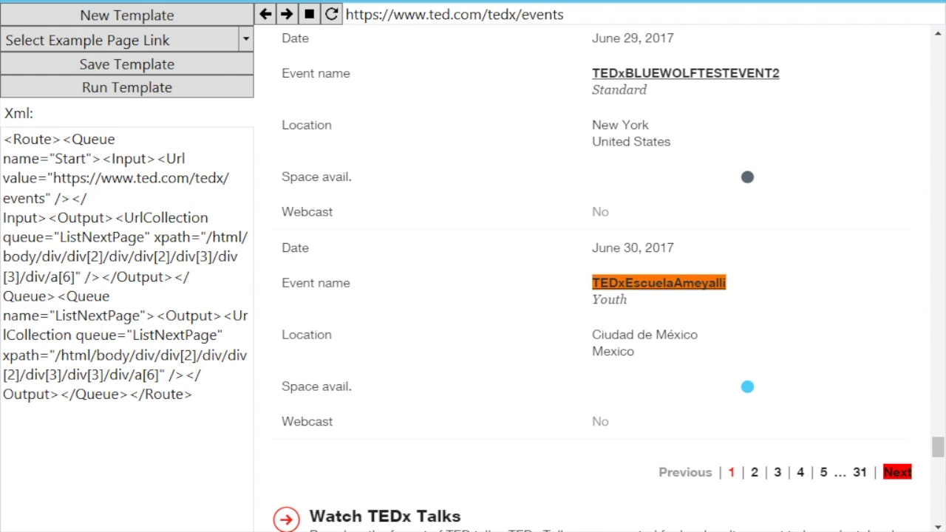
click(658, 283)
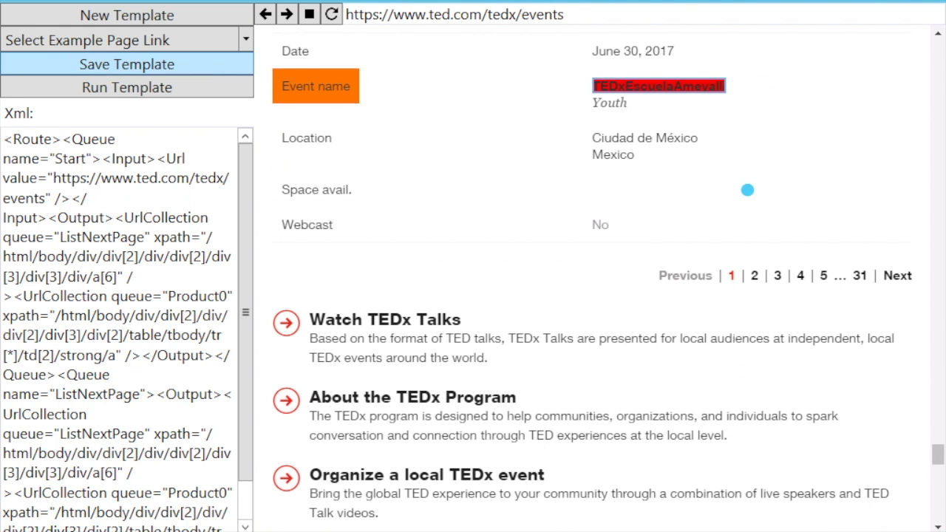
click(127, 40)
click(127, 88)
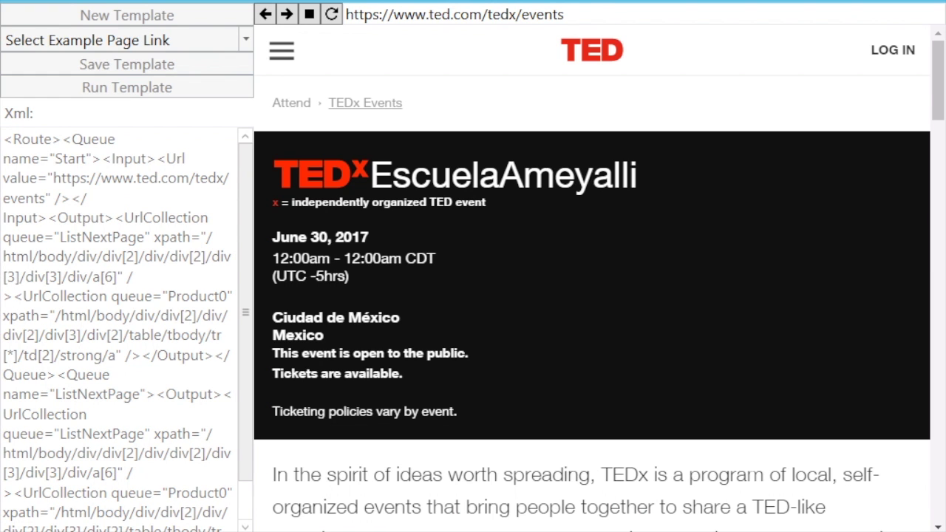
mouse_move(188, 530)
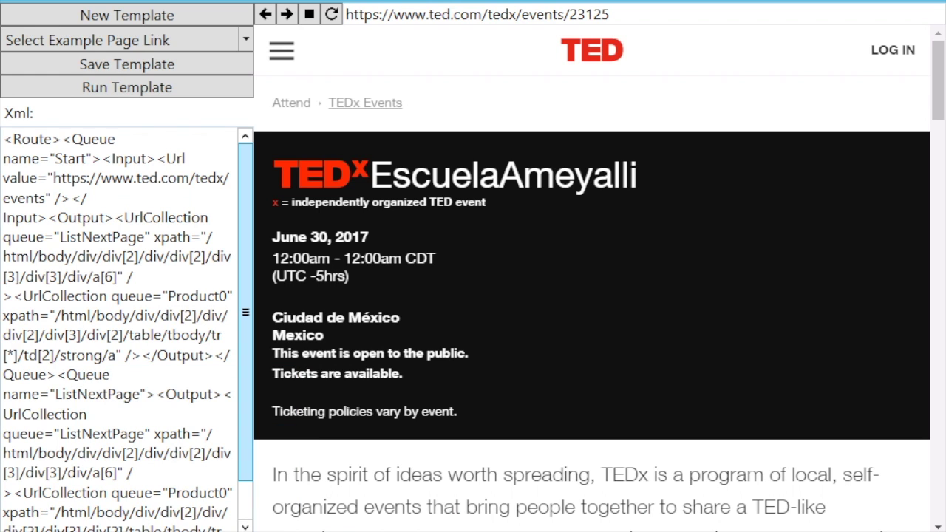
Switch the template action to Select Data on the example event page.
scroll(592, 295, down, 3)
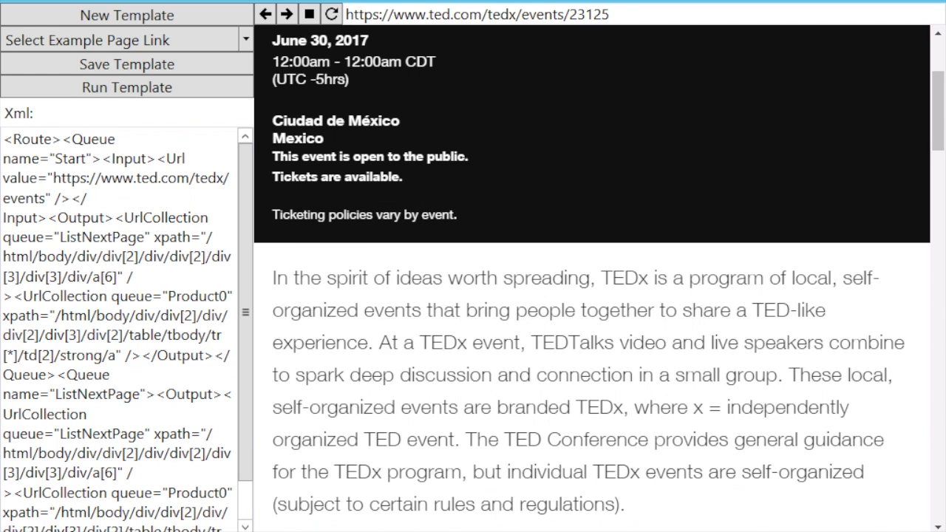
scroll(592, 296, up, 3)
click(126, 40)
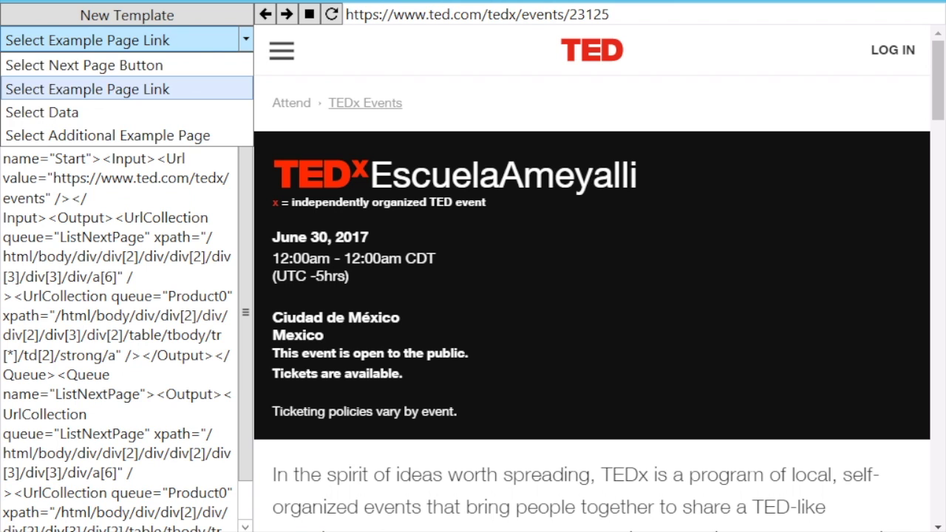
click(110, 111)
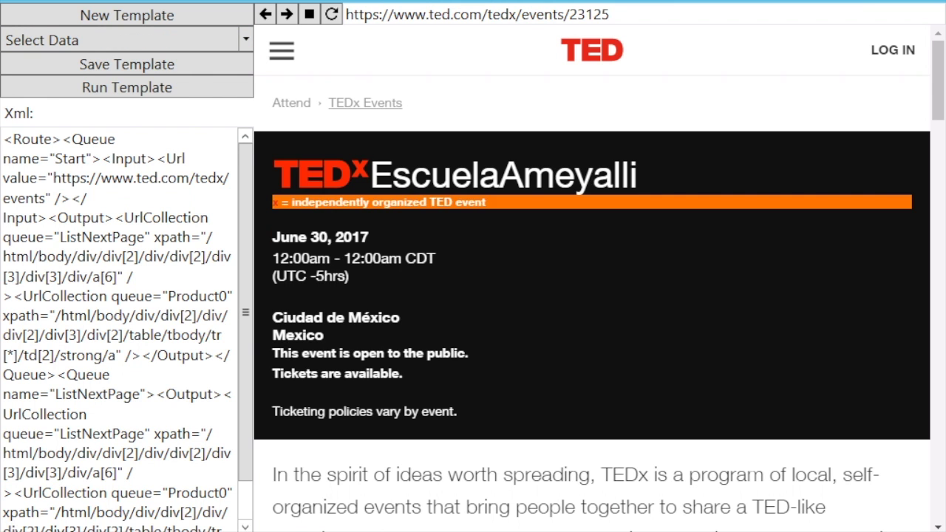
Capture the inner text of the event date in the page header as a data field named Date.
scroll(512, 296, down, 2)
scroll(592, 295, down, 6)
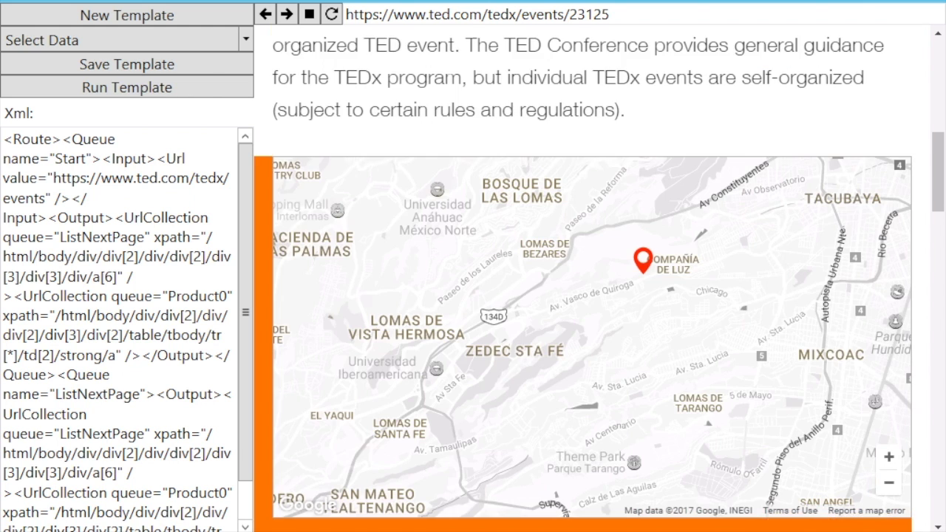
scroll(591, 296, down, 6)
scroll(591, 296, down, 13)
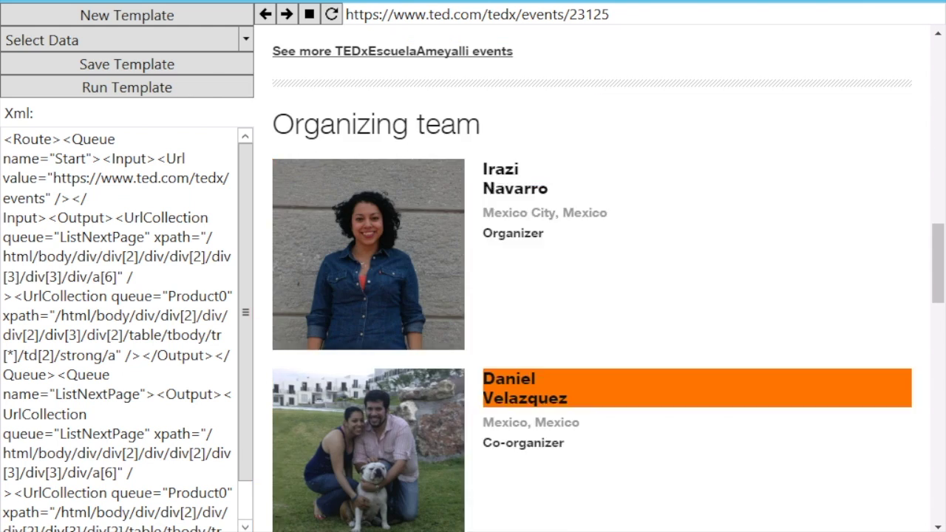
scroll(591, 295, up, 20)
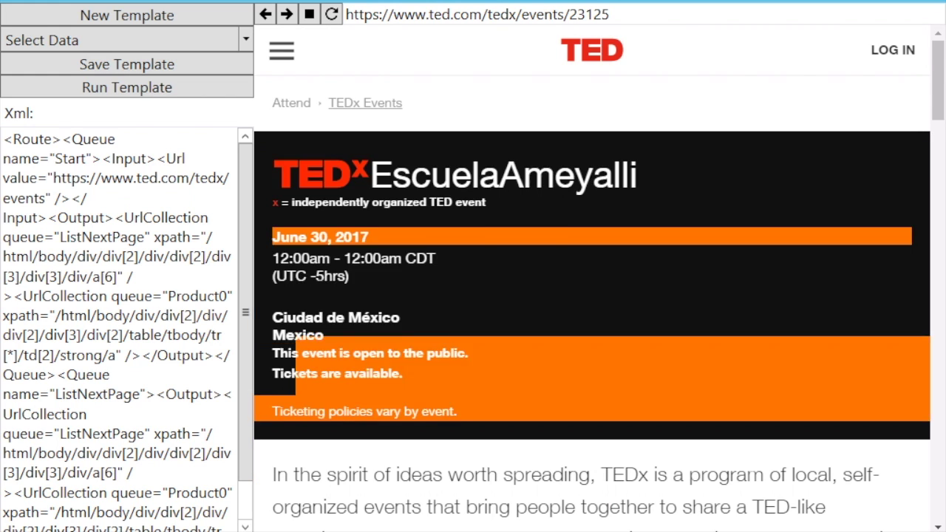
click(333, 236)
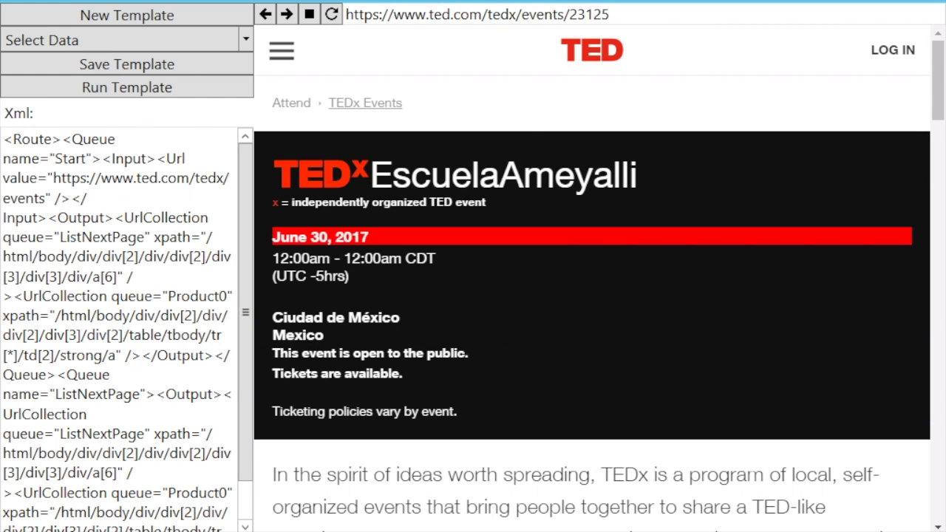
drag(108, 302, 58, 302)
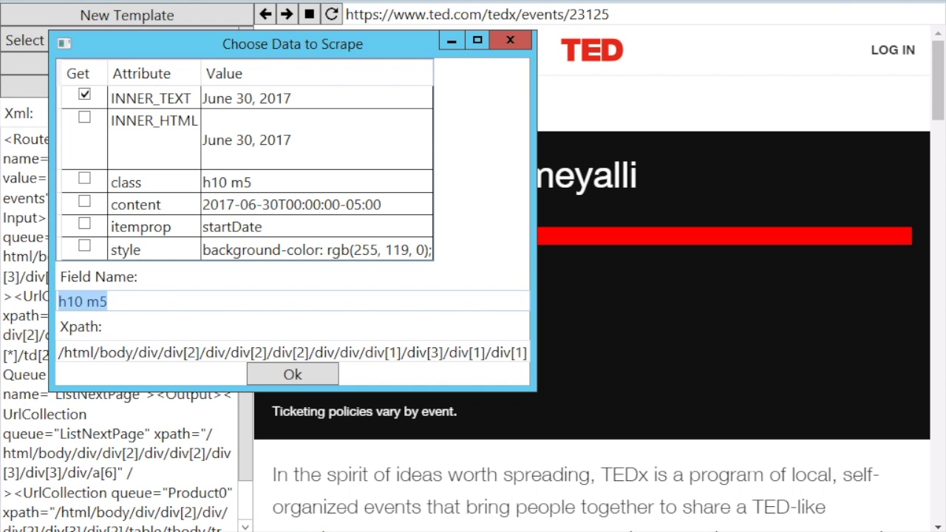
text(Date)
click(293, 374)
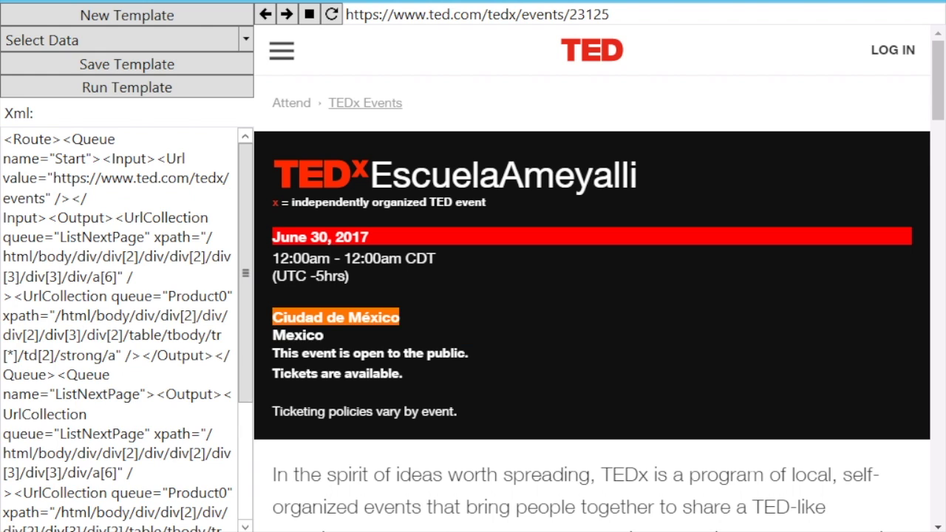
Capture the event's city and country block in the page header as a data field named CityState.
click(414, 326)
double_click(105, 367)
text(CityState)
key(Return)
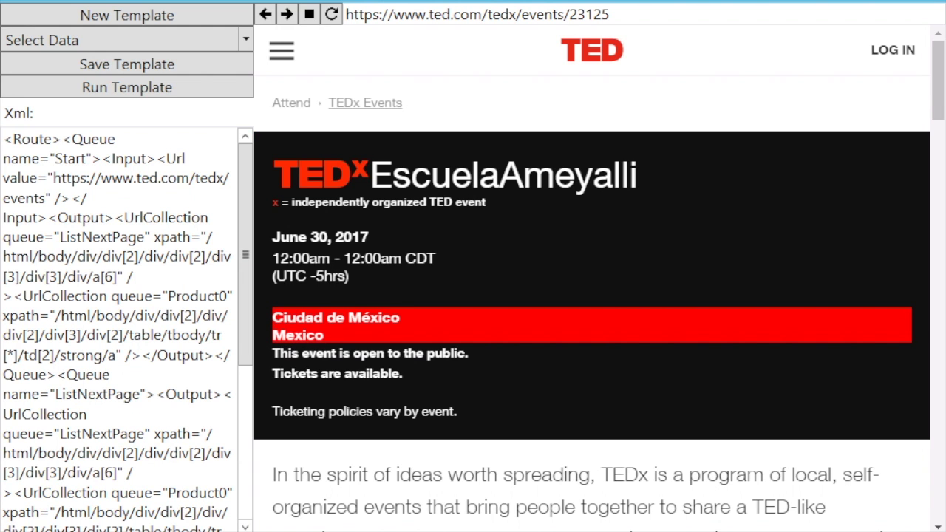
scroll(592, 295, down, 3)
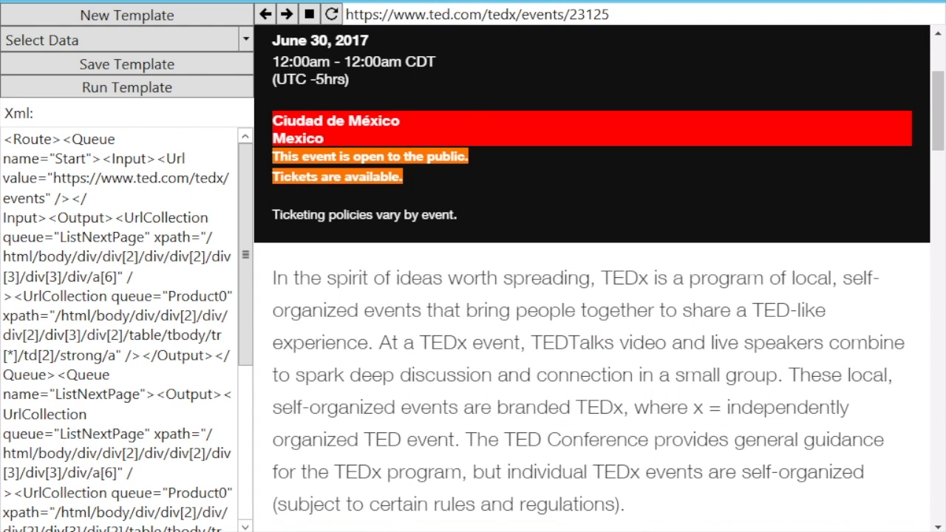
Capture the inner text of the introductory paragraph below the page header as a data field named Description.
scroll(591, 296, down, 3)
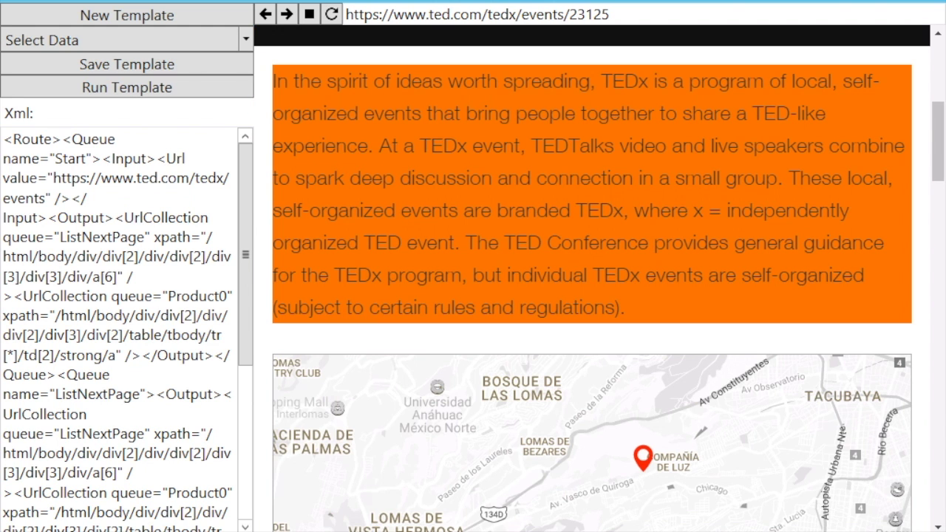
click(591, 194)
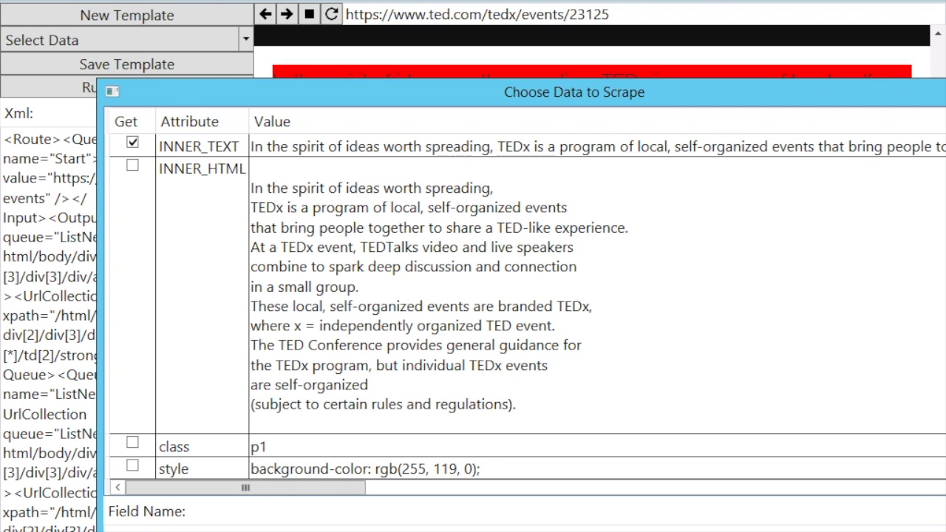
drag(575, 92, 532, 15)
click(81, 460)
key(ctrl+a)
text(Description)
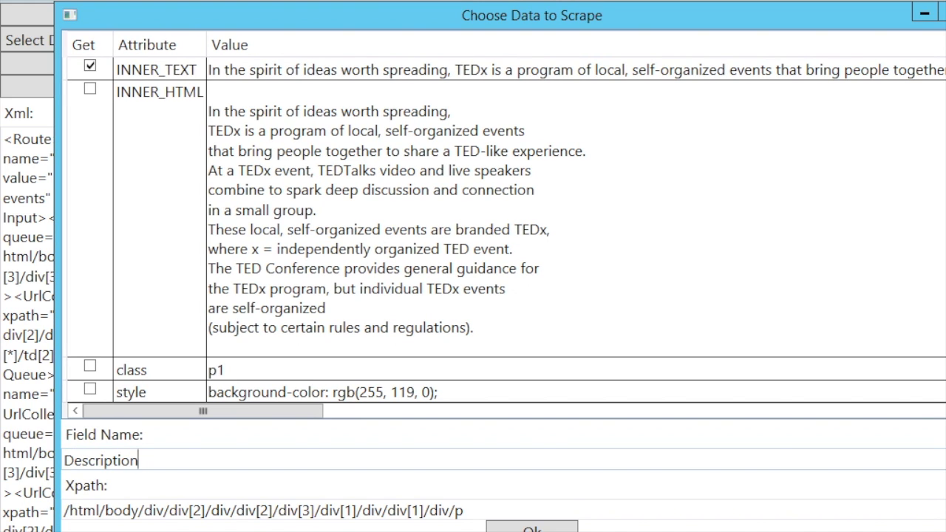
click(532, 528)
Capture the inner text of the event type value below the map as a data field named EventType.
scroll(592, 369, down, 1)
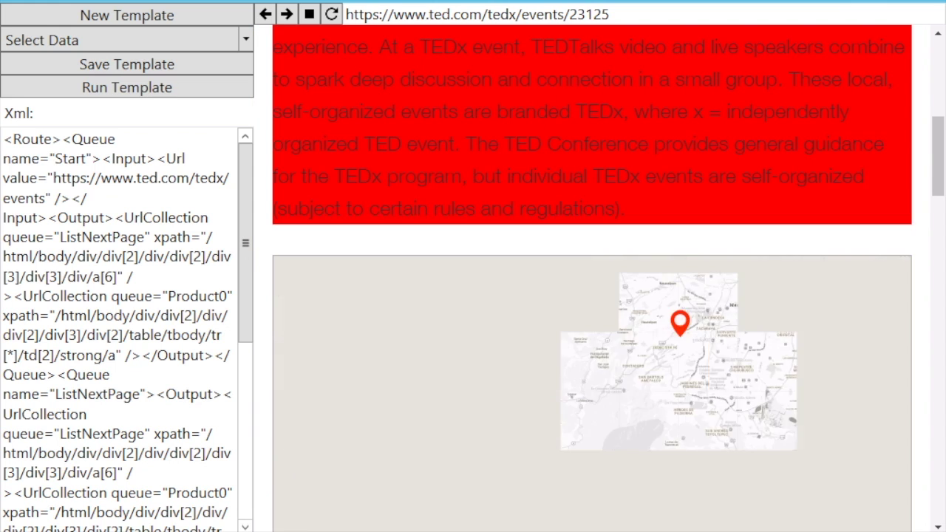
scroll(591, 281, down, 5)
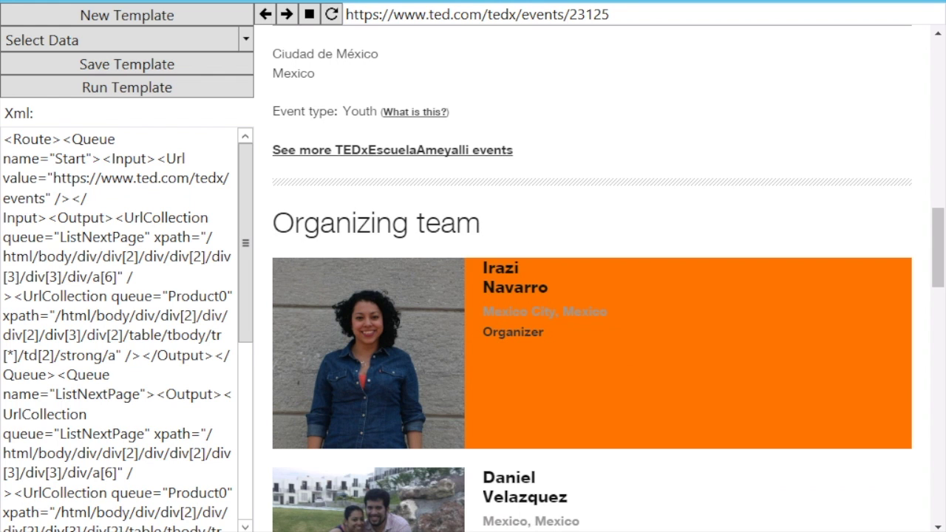
scroll(592, 295, down, 3)
scroll(591, 296, up, 4)
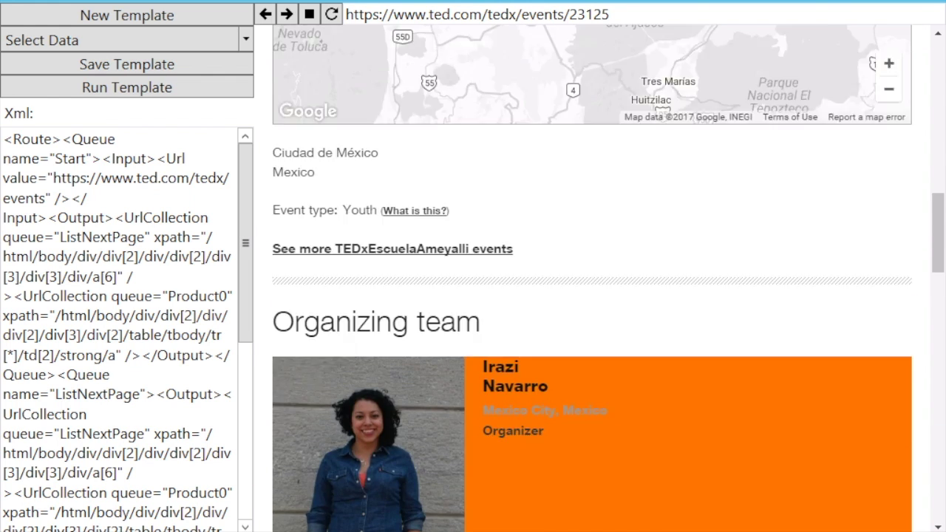
scroll(591, 295, up, 1)
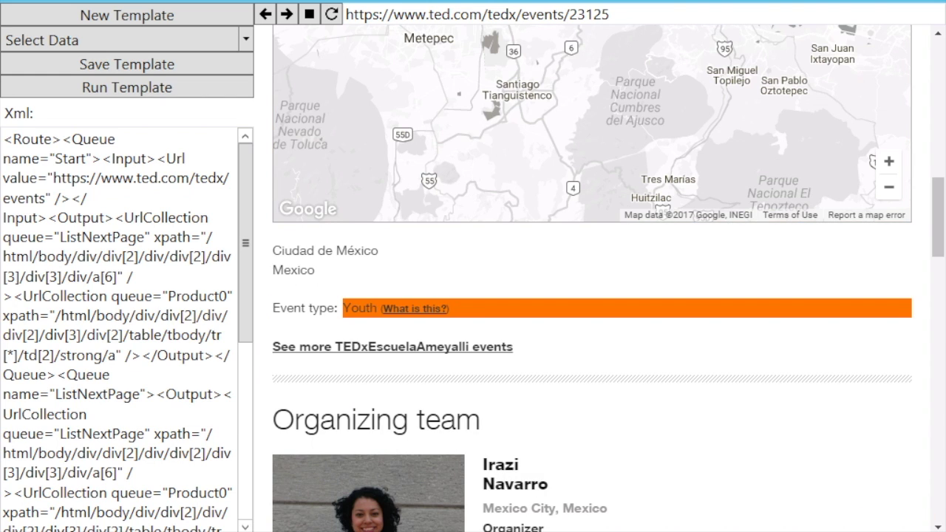
click(591, 307)
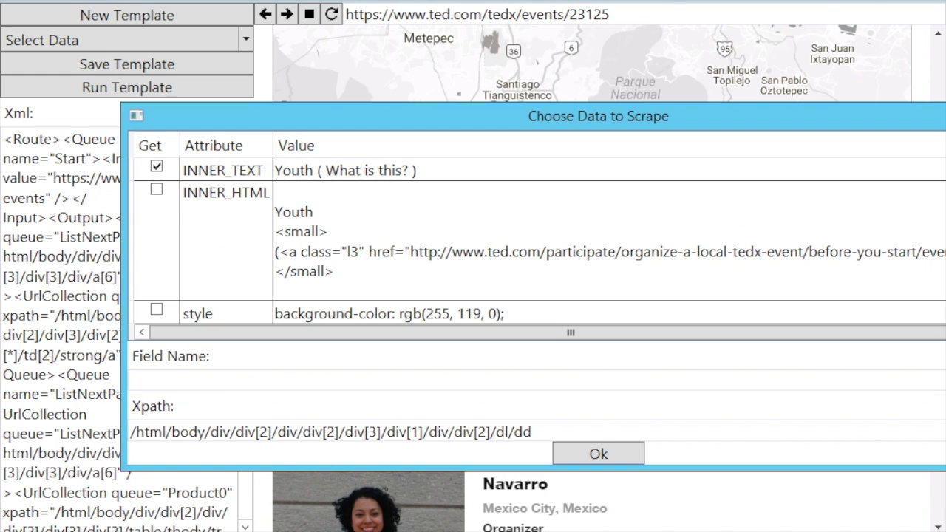
click(131, 380)
text(EventType)
click(599, 454)
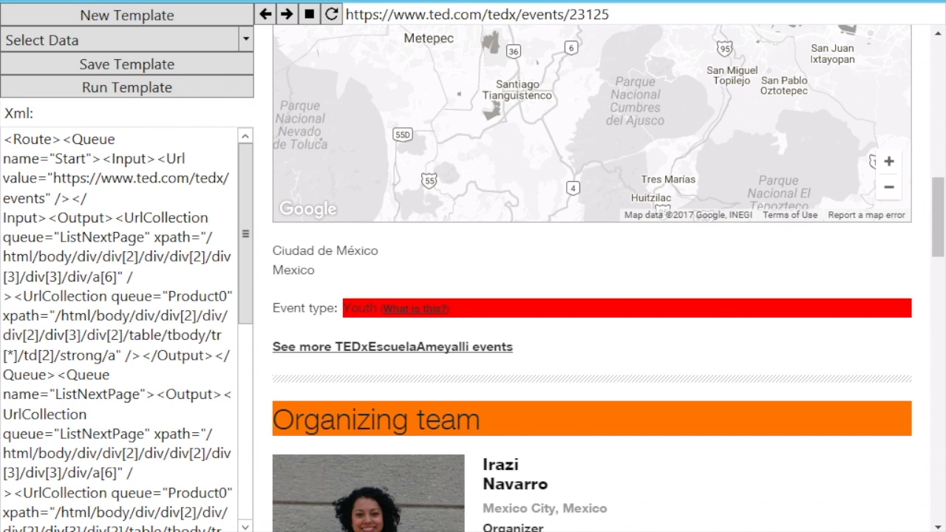
Capture the inner text of the public access and ticket availability lines in the page header as a data field named Public.
scroll(598, 418, down, 3)
scroll(591, 332, up, 2)
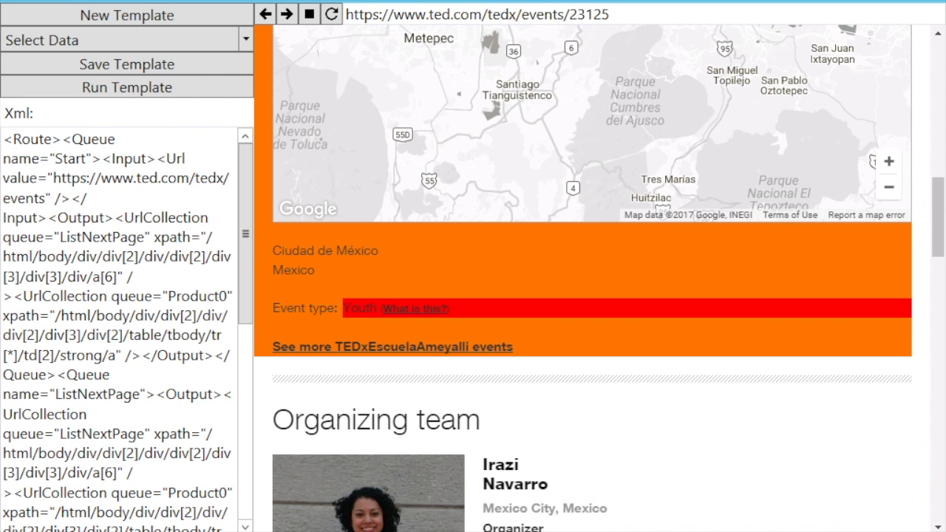
scroll(592, 296, up, 2)
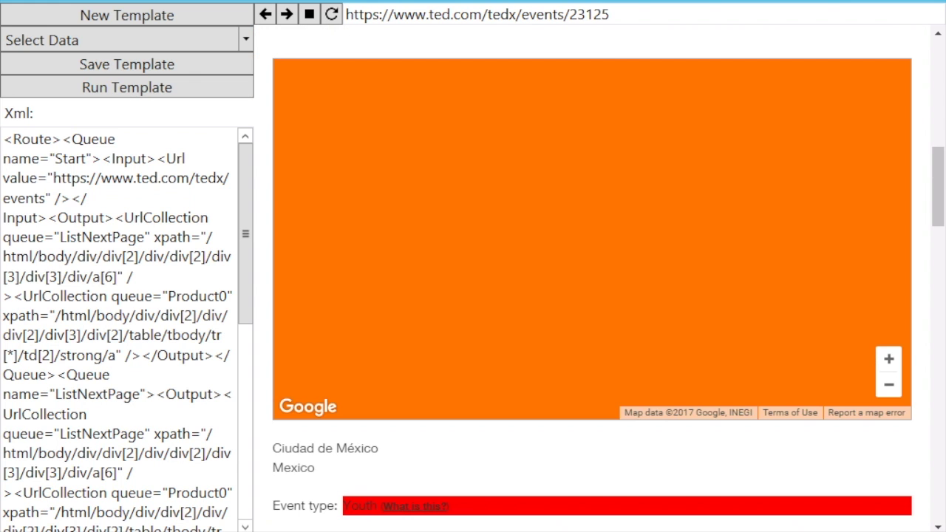
scroll(591, 281, up, 6)
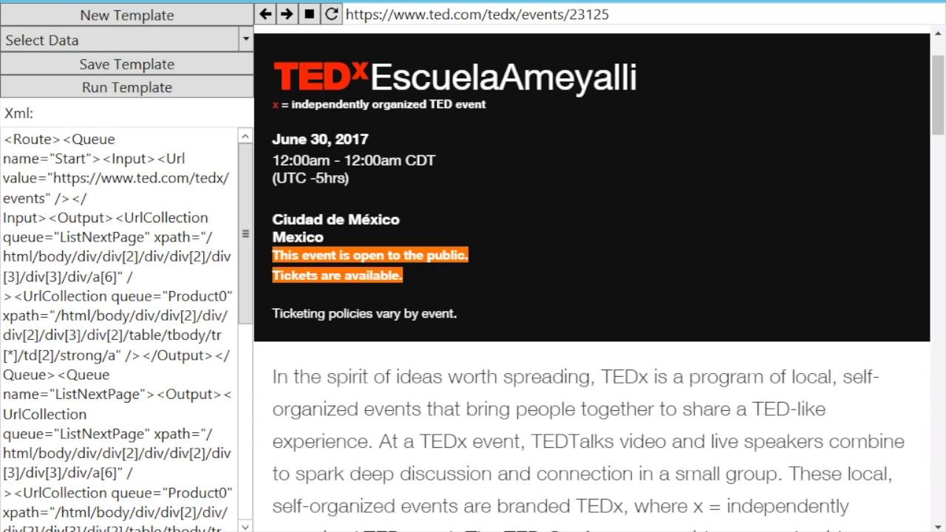
click(337, 265)
click(153, 189)
text(Public)
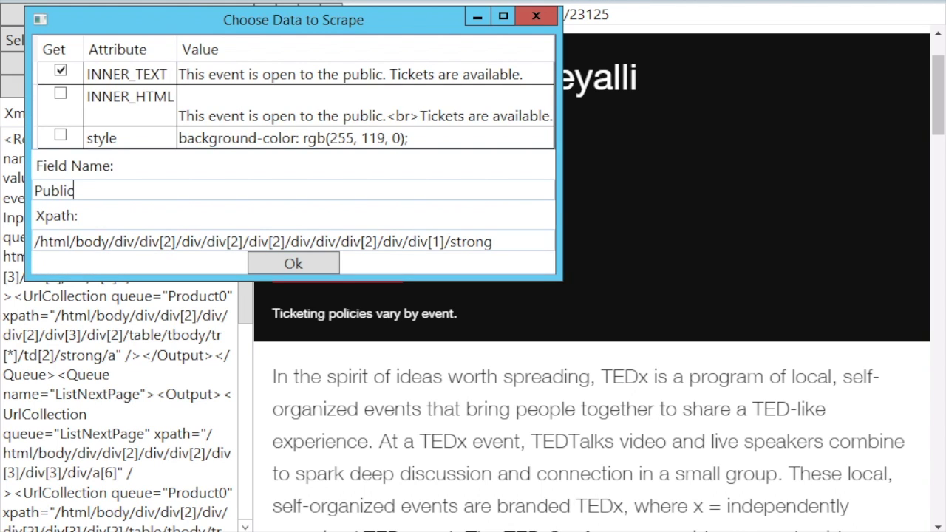
click(292, 263)
Save the scraping template as TedX2 in the SampleTemplates folder and run the saved template.
click(127, 65)
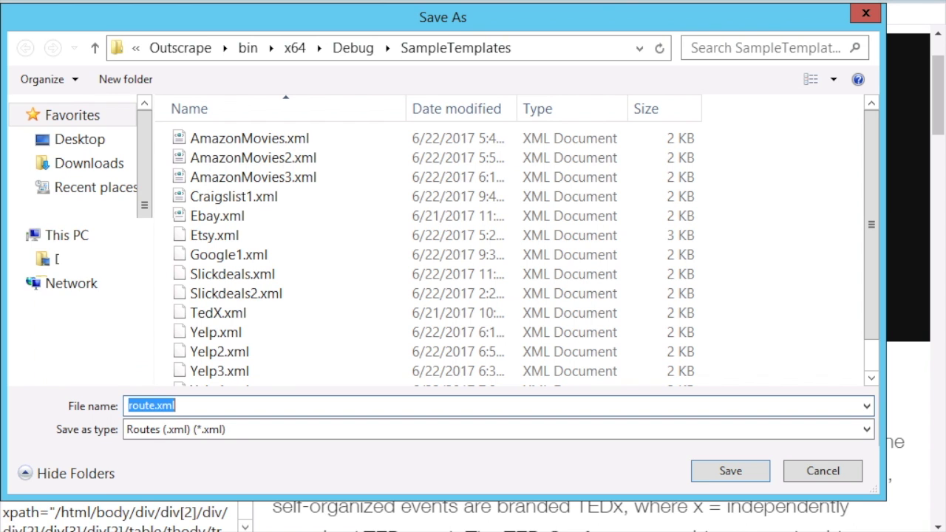
text(TedX2)
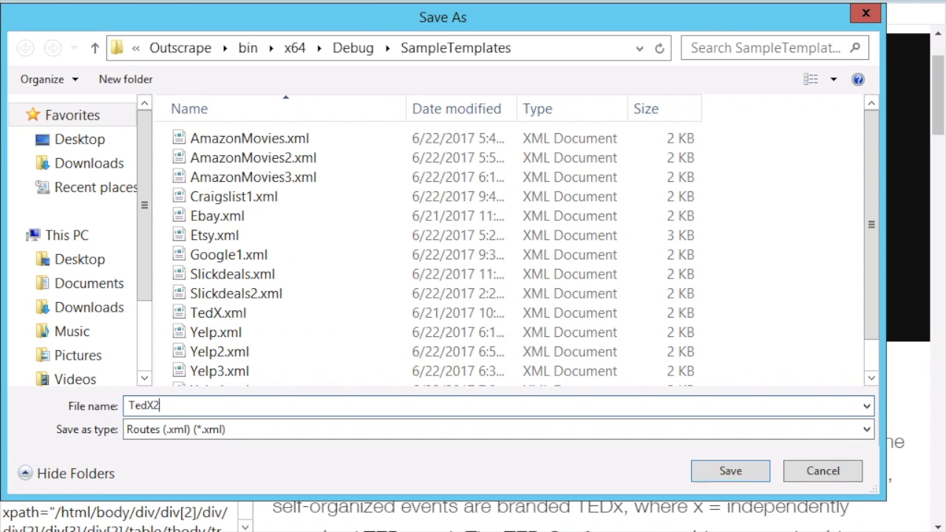
key(Return)
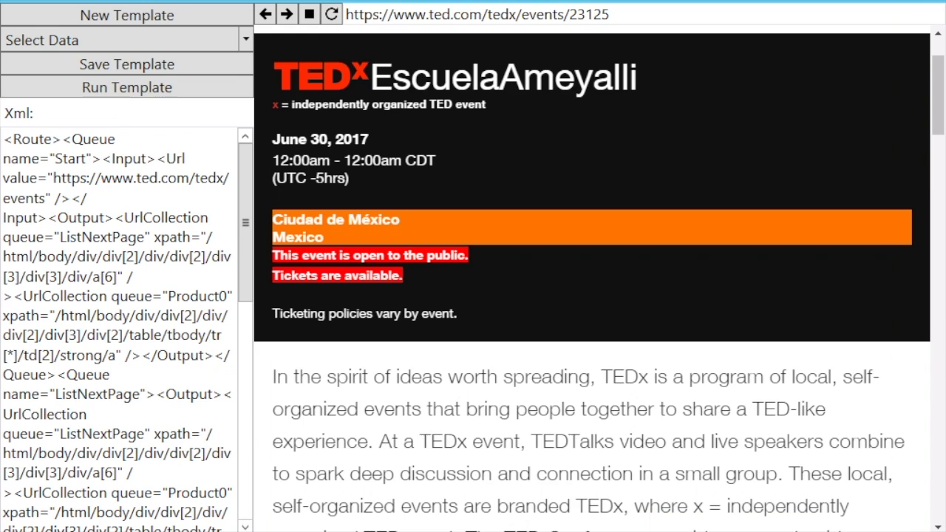
click(127, 87)
double_click(222, 332)
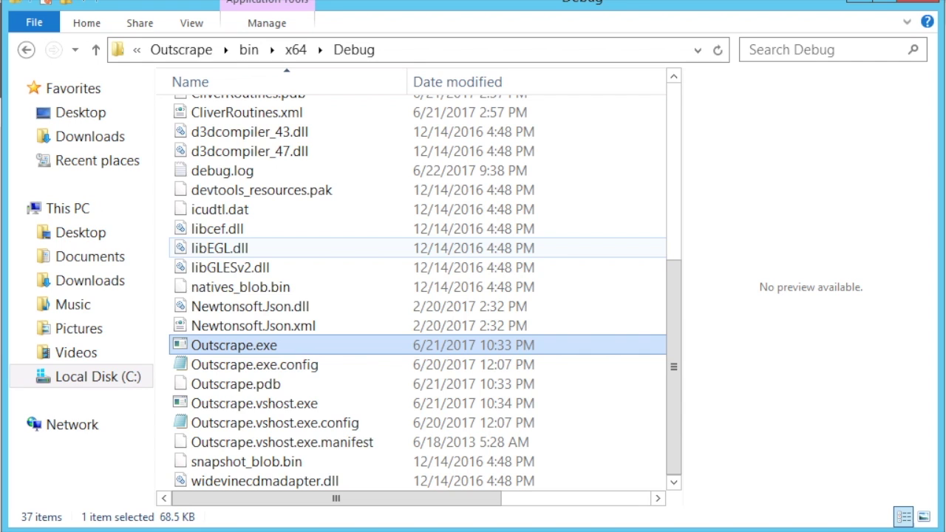
Look through the folders at the start of the Debug directory and return to the Outscrape window.
click(673, 248)
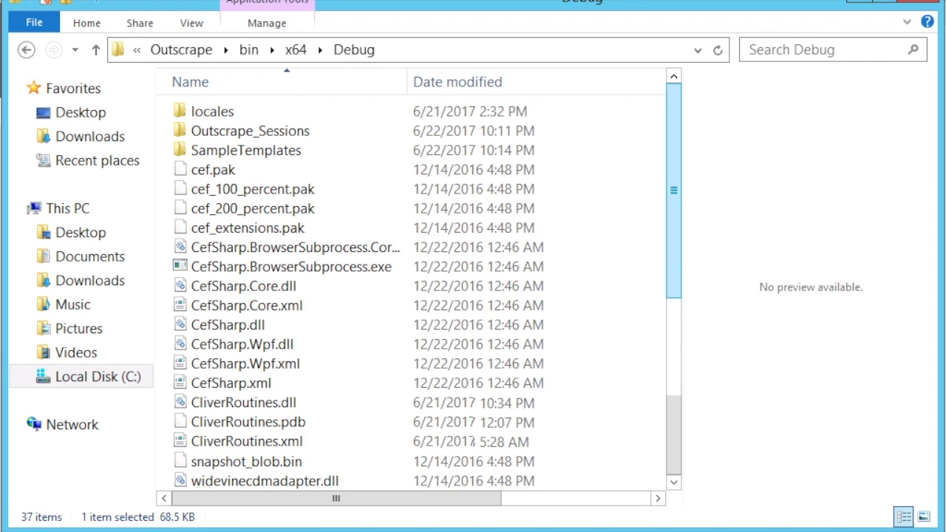
mouse_move(360, 531)
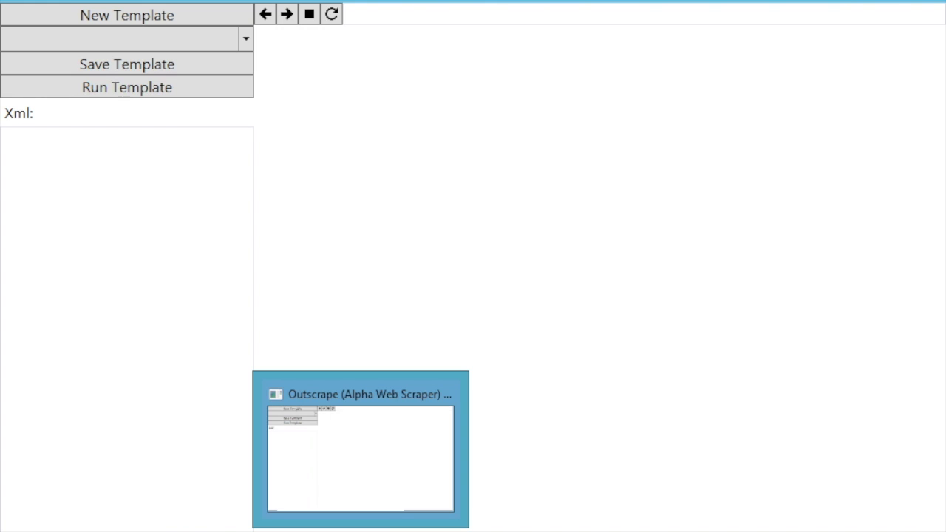
click(361, 451)
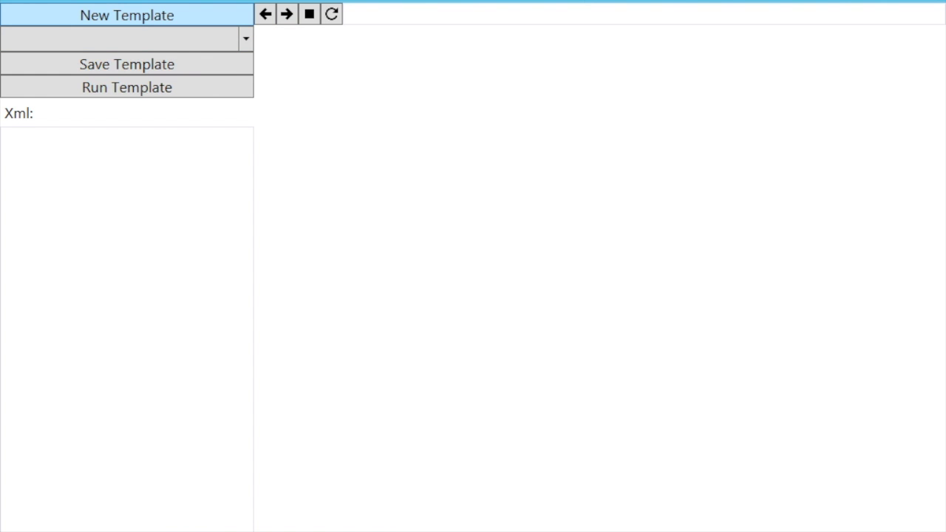
Switch to the Debug folder in File Explorer and open Yelp.xml from SampleTemplates in Notepad.
mouse_move(188, 531)
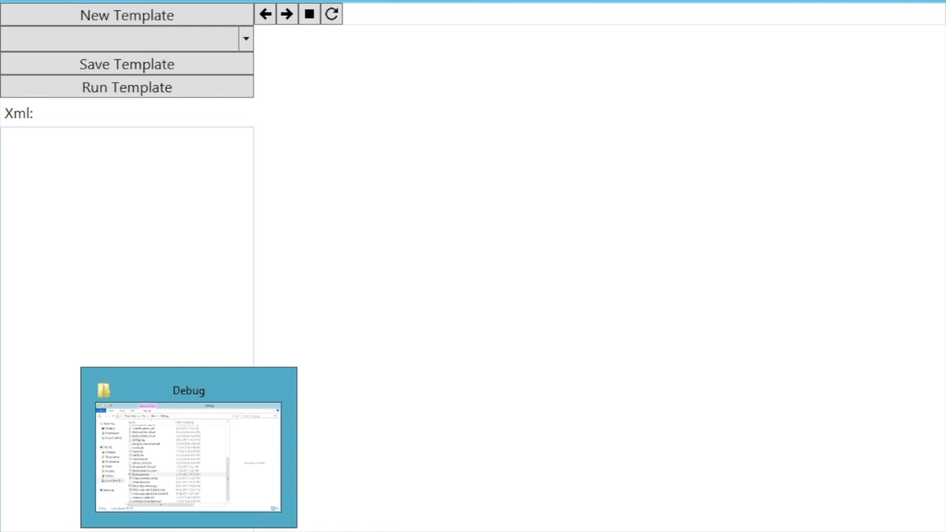
click(188, 456)
scroll(296, 384, up, 6)
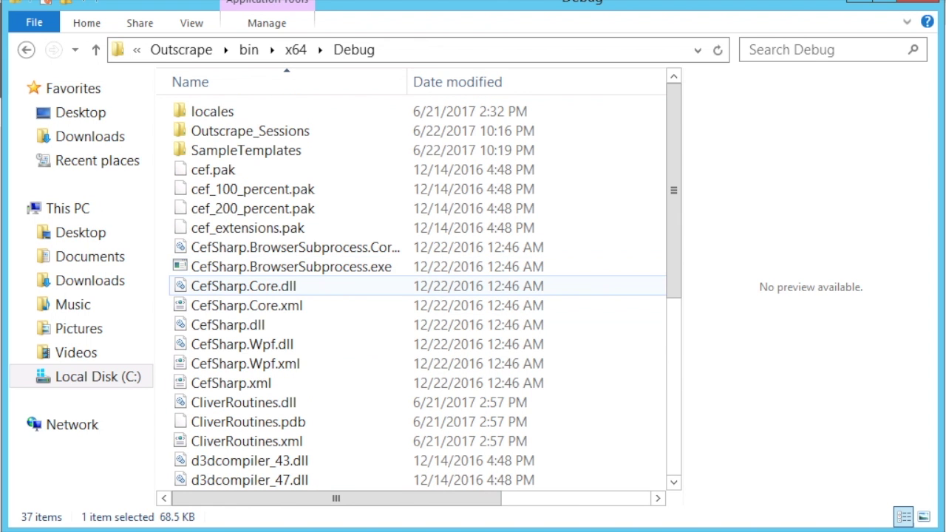
double_click(246, 150)
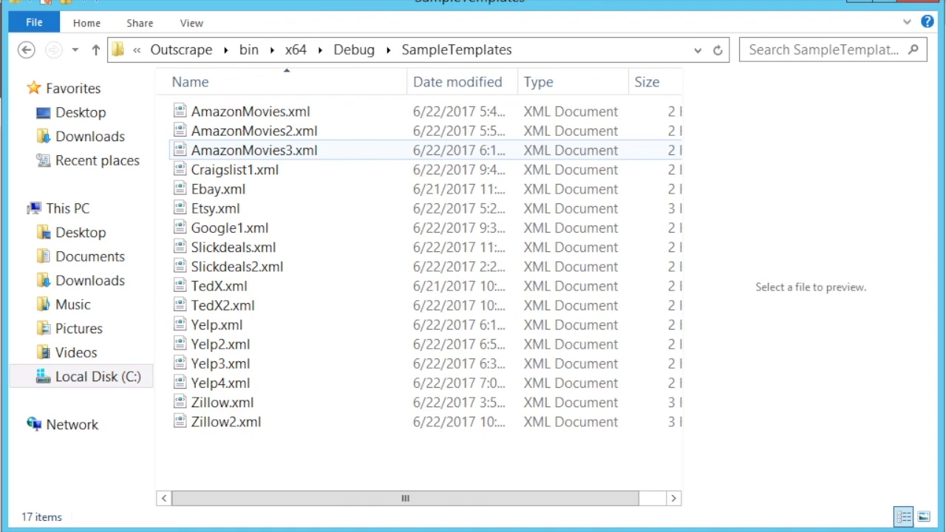
right_click(263, 321)
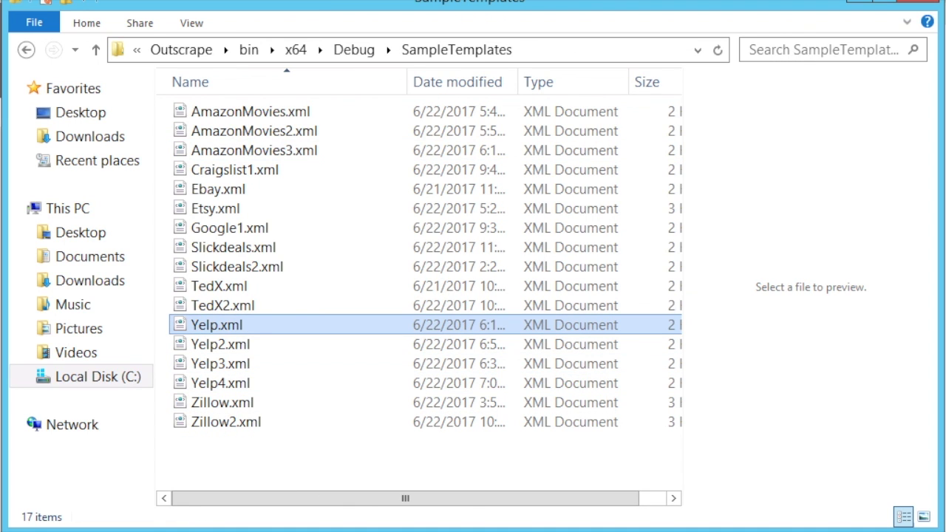
click(307, 32)
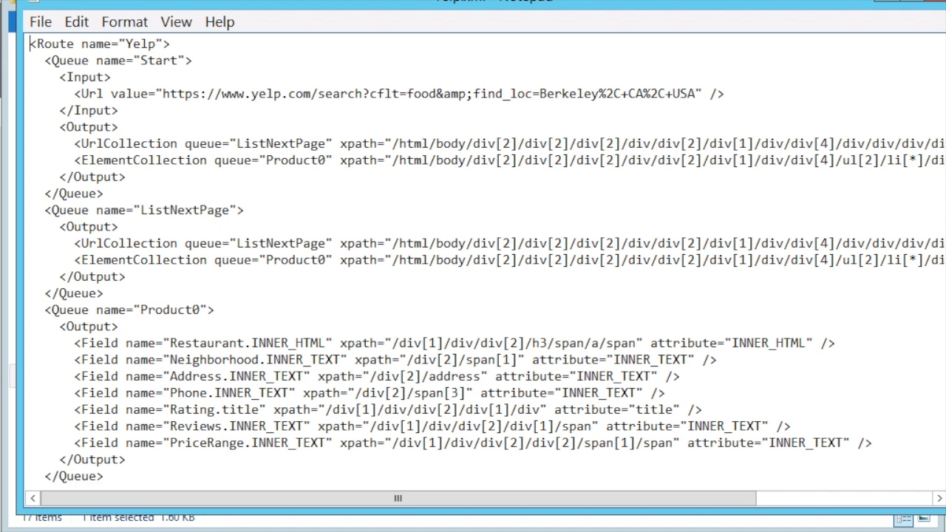
Copy the Yelp search address from the Start queue's Url value and leave Notepad for the Outscrape window.
drag(163, 93, 696, 93)
right_click(696, 94)
click(697, 153)
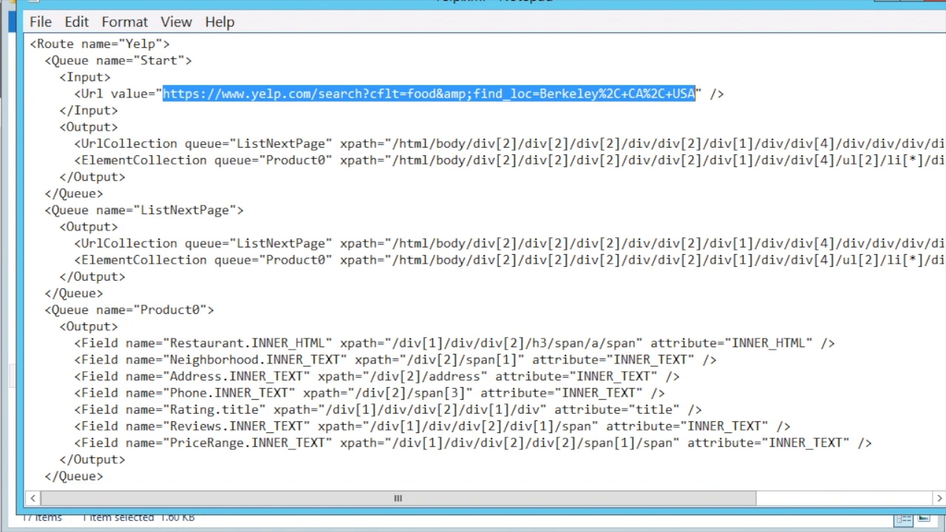
click(930, 1)
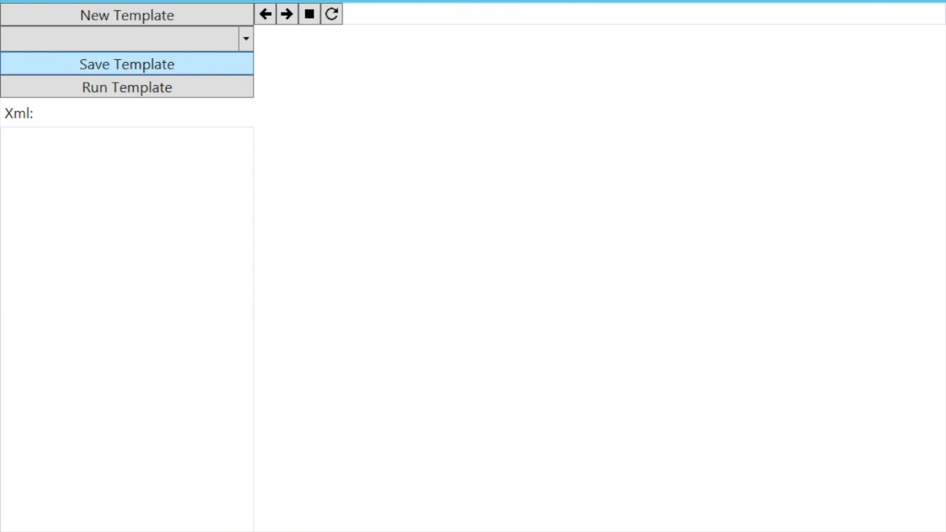
Create a new Single-Level Navigation template with the copied Yelp food search address for Berkeley as its start page URL.
click(127, 14)
click(365, 124)
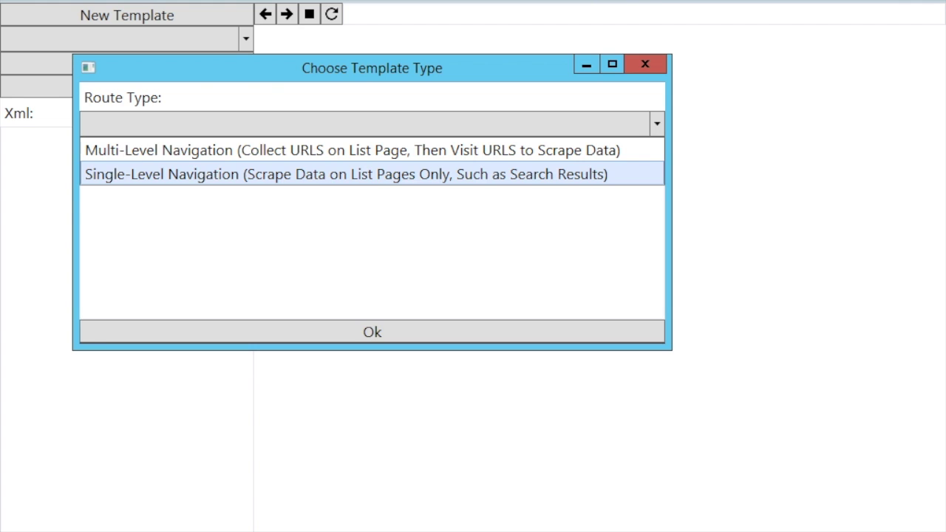
click(346, 174)
drag(441, 177, 83, 177)
right_click(84, 178)
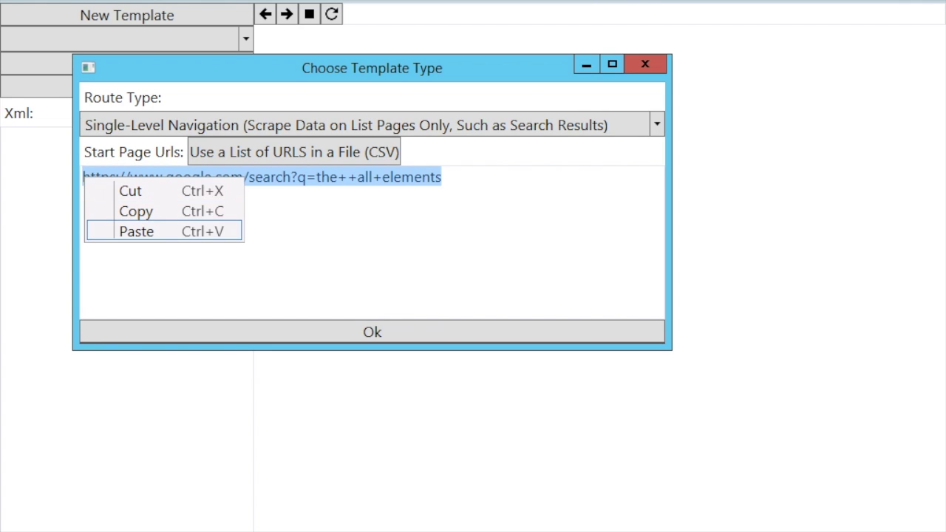
click(136, 231)
click(372, 332)
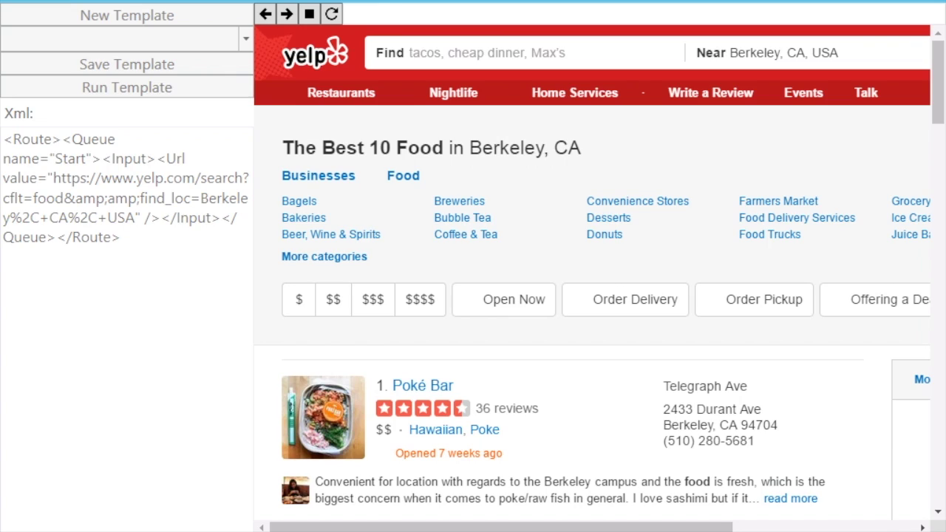
Examine the Yelp food results list for Berkeley, including the name, rating, reviews and address in each listing.
scroll(599, 273, down, 5)
scroll(591, 273, down, 16)
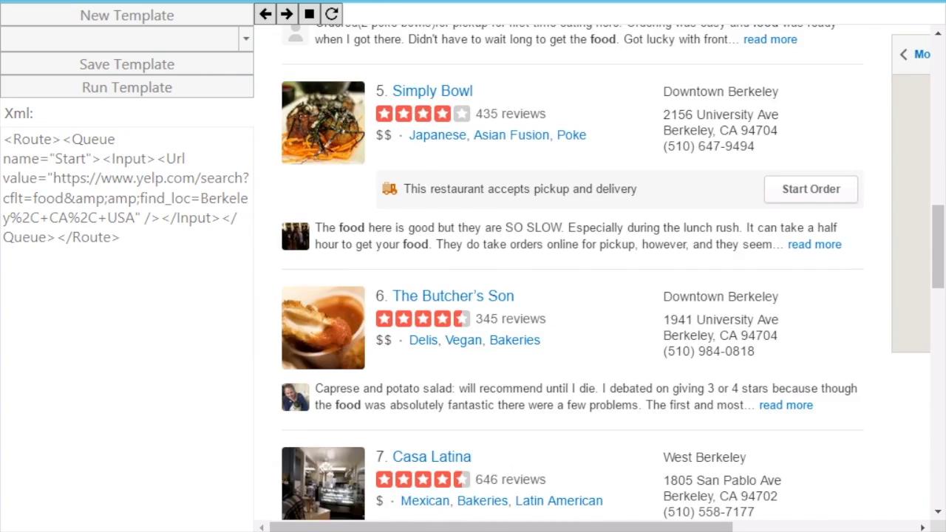
scroll(591, 274, up, 4)
scroll(599, 274, up, 20)
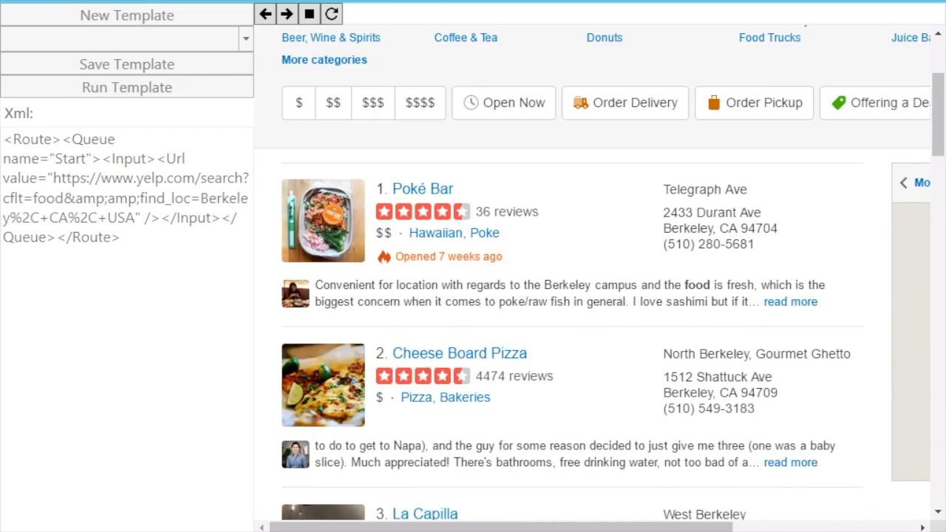
scroll(599, 273, down, 18)
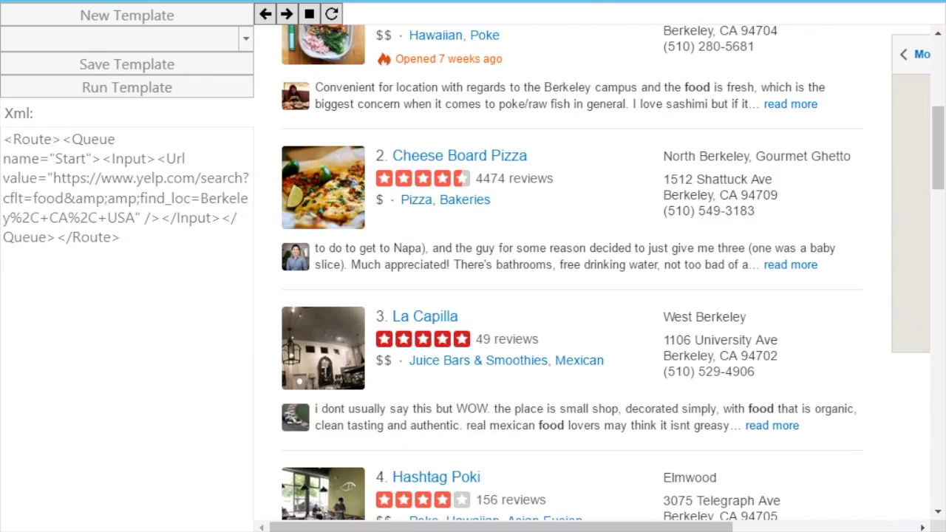
scroll(816, 277, down, 8)
scroll(815, 277, up, 20)
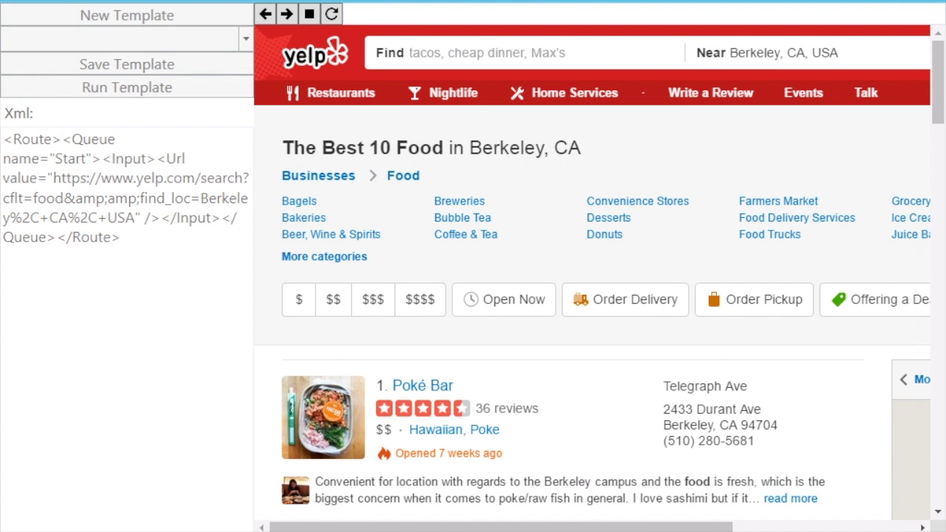
scroll(591, 273, down, 5)
scroll(573, 273, down, 20)
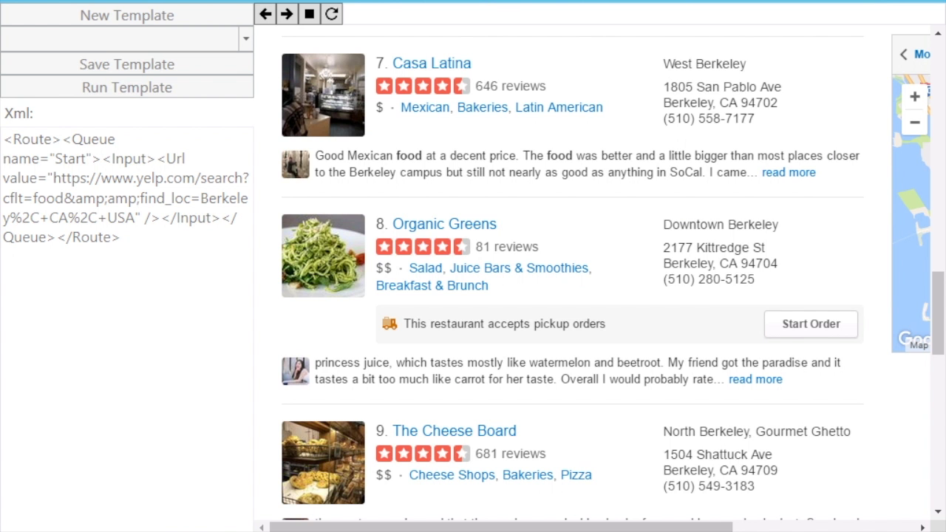
Mark the Next link below the Berkeley food results as the template's next page button.
scroll(573, 274, up, 7)
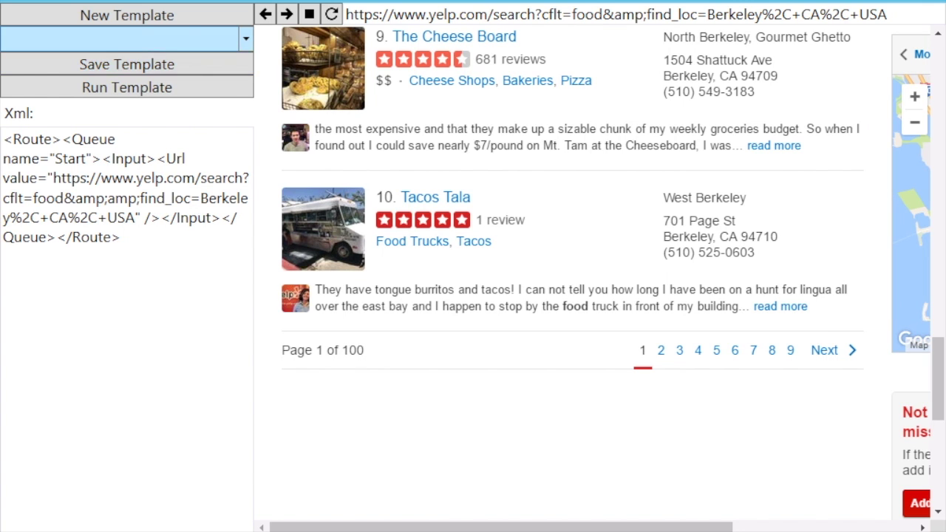
click(246, 39)
click(148, 65)
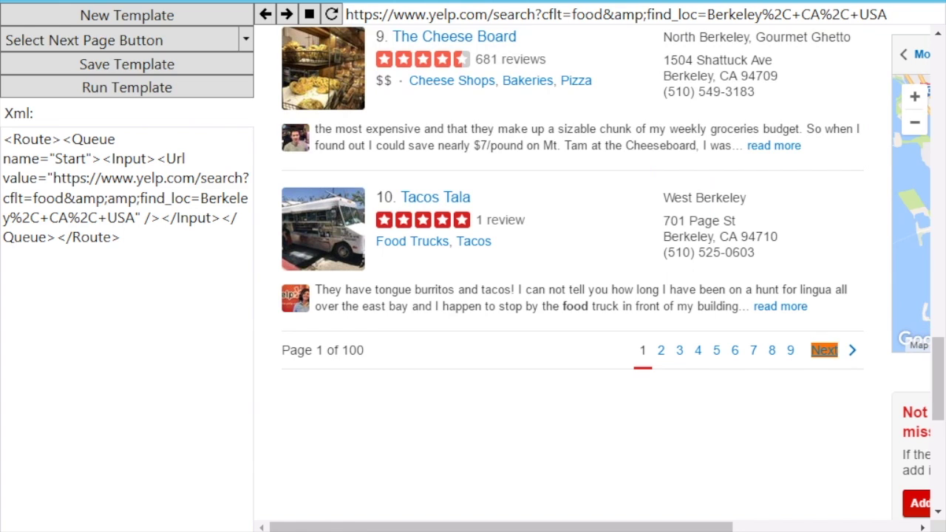
click(824, 350)
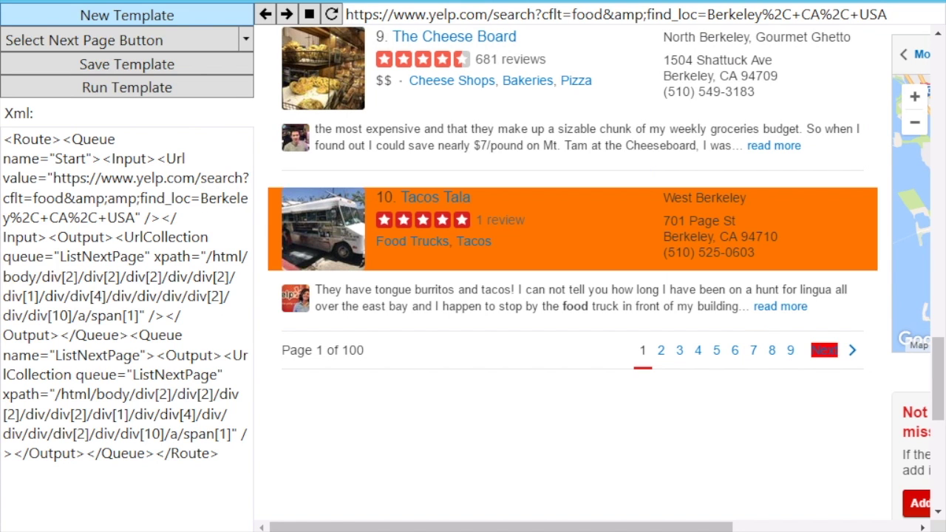
Mark the whole Tacos Tala listing, including its review snippet, as the region around the data to scrape.
click(246, 39)
click(127, 91)
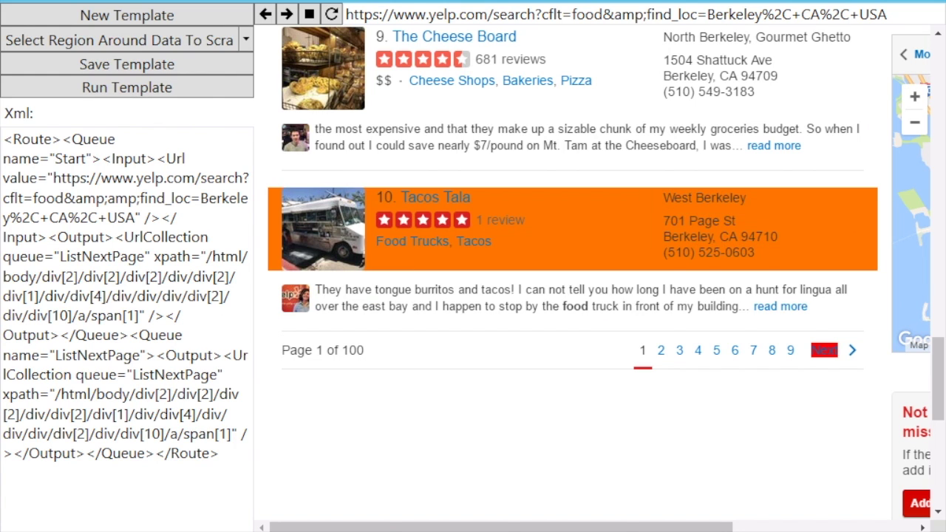
click(573, 276)
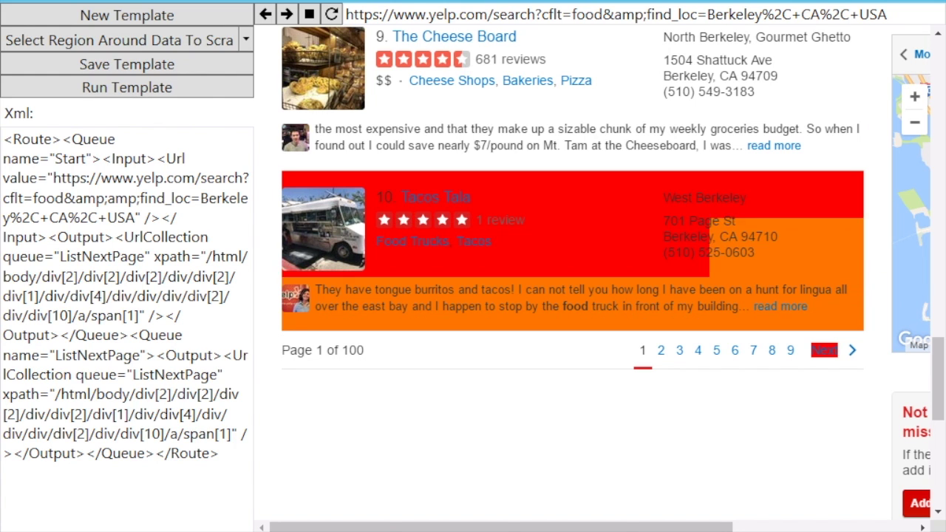
Add sample data from the Tacos Tala listing: the business name as field BizName and the phone number as field biz-phone.
click(119, 40)
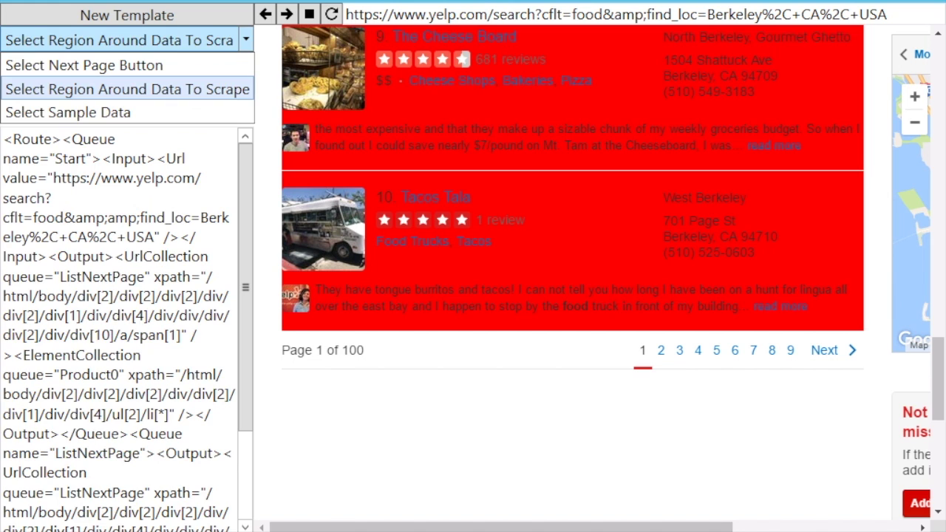
click(68, 113)
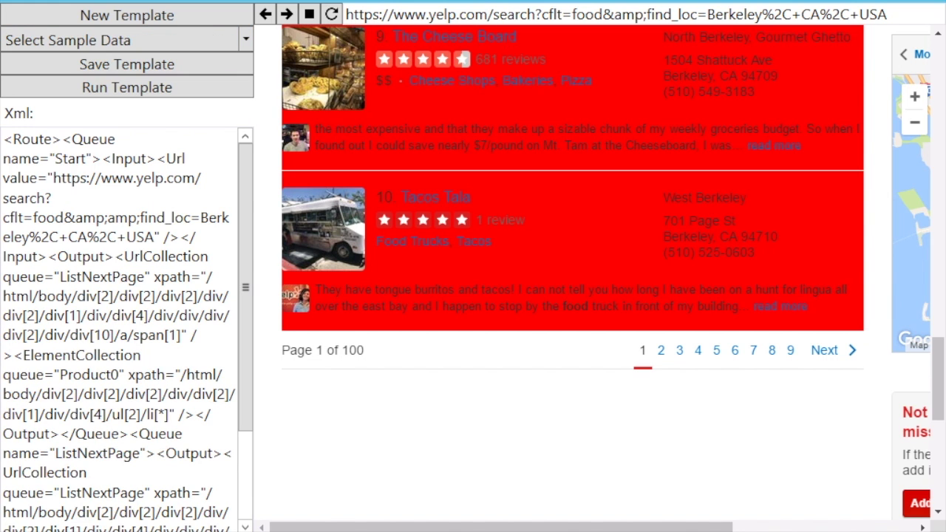
click(435, 197)
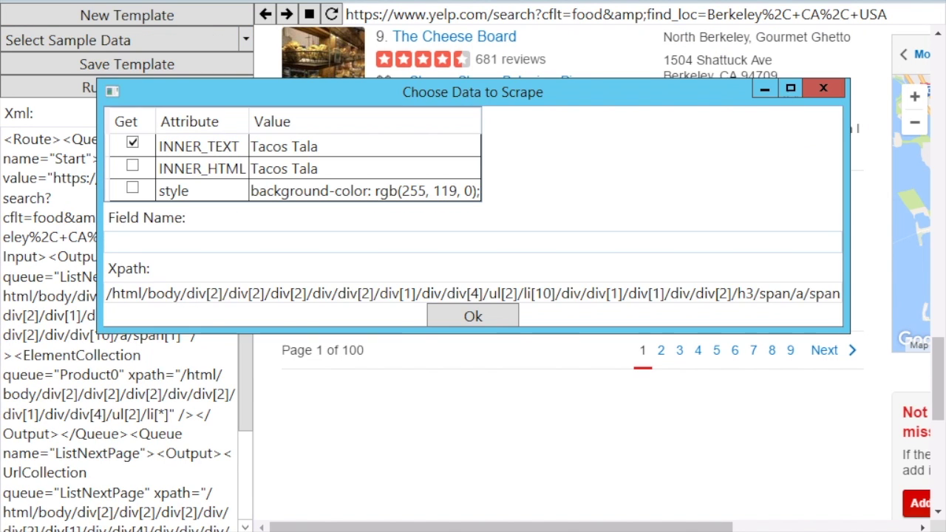
text(BizName)
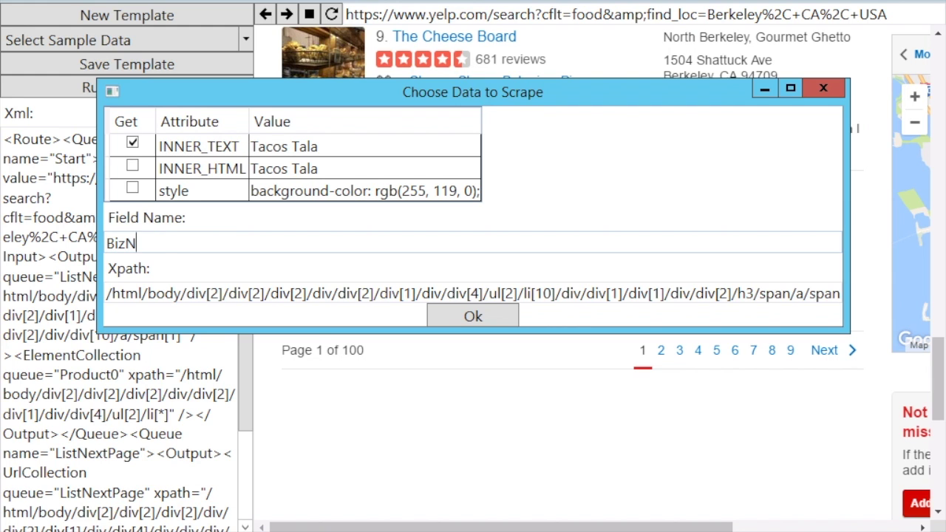
key(Return)
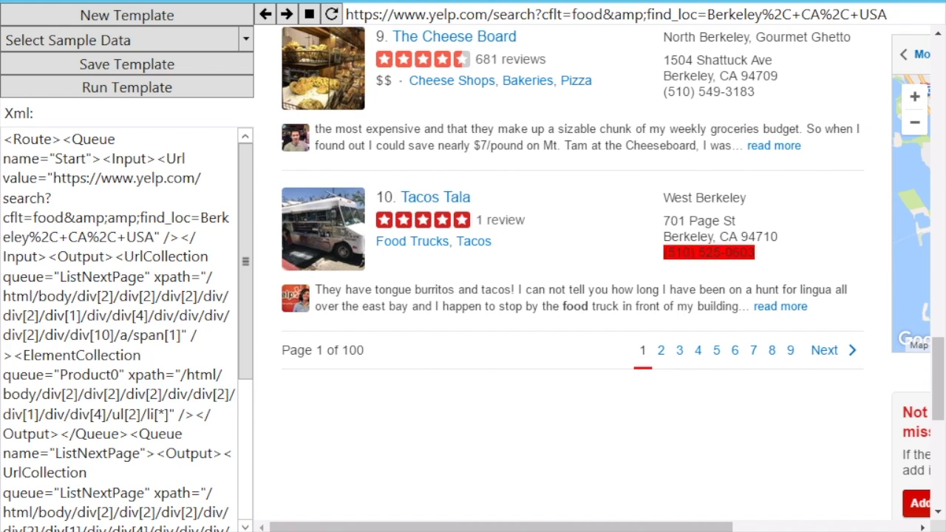
click(708, 252)
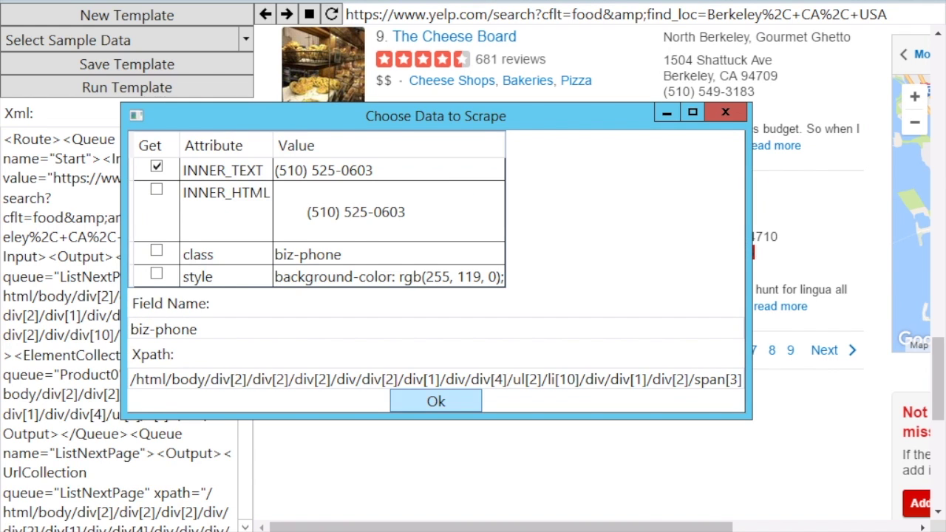
click(436, 400)
Save the template as YelpPage1-2 in the SampleTemplates folder.
click(126, 64)
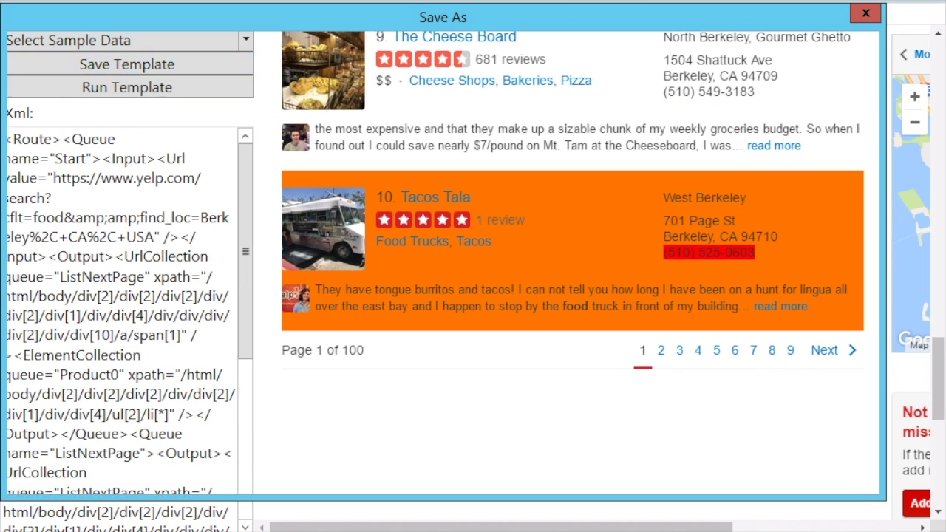
text(Yelp)
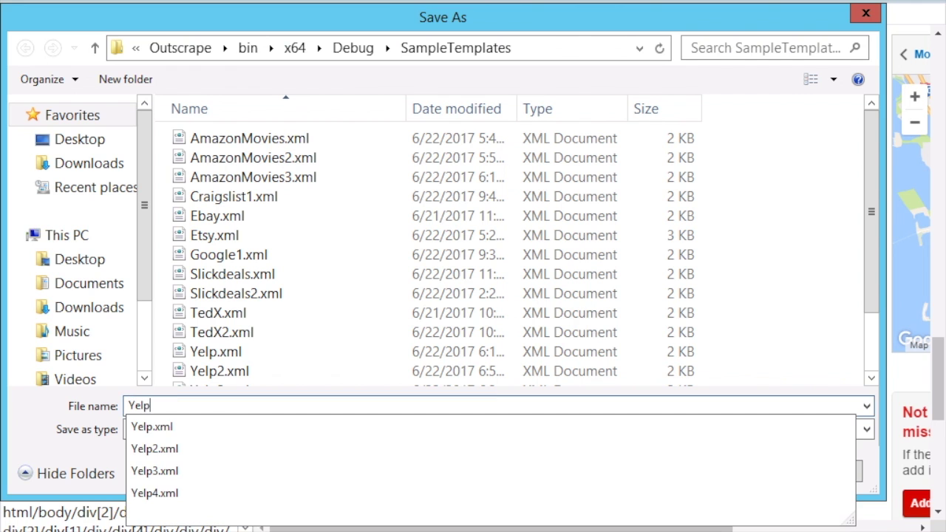
text(Page1-2)
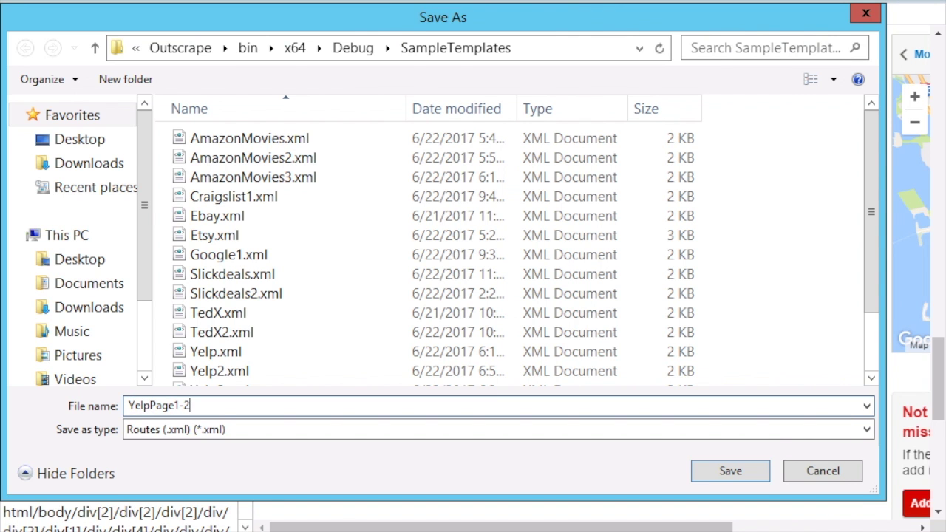
key(Return)
Run the saved YelpPage1-2 template from the SampleTemplates folder.
click(127, 87)
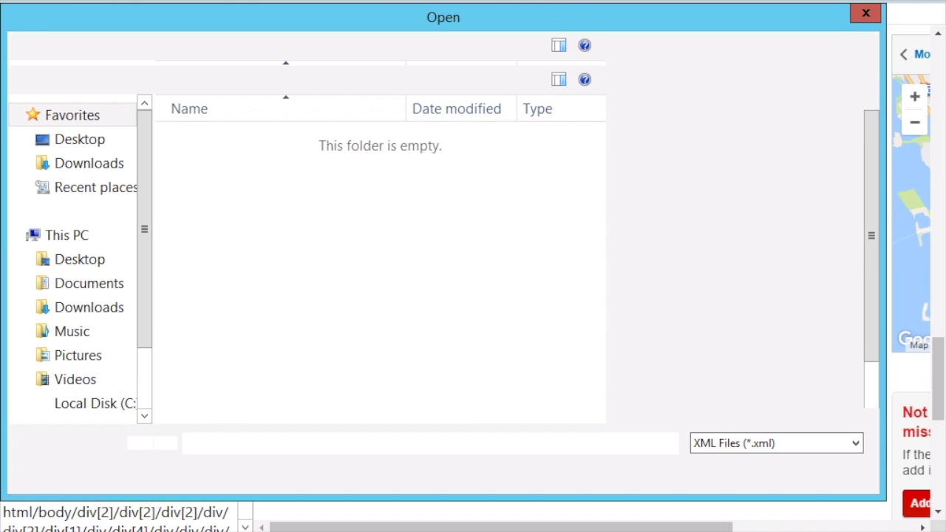
click(215, 352)
scroll(216, 351, down, 1)
double_click(234, 375)
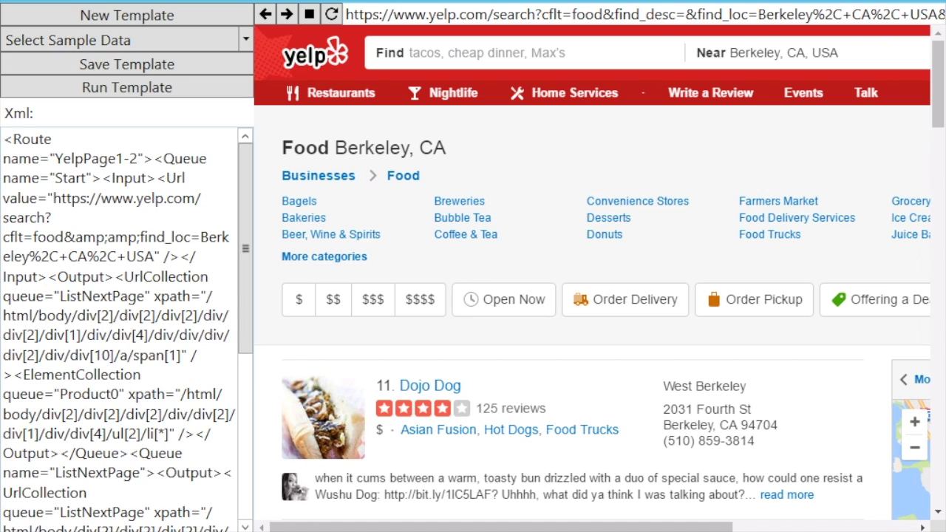
Examine the second results page down to its page links and the start parameter at the end of its address.
scroll(593, 272, down, 1)
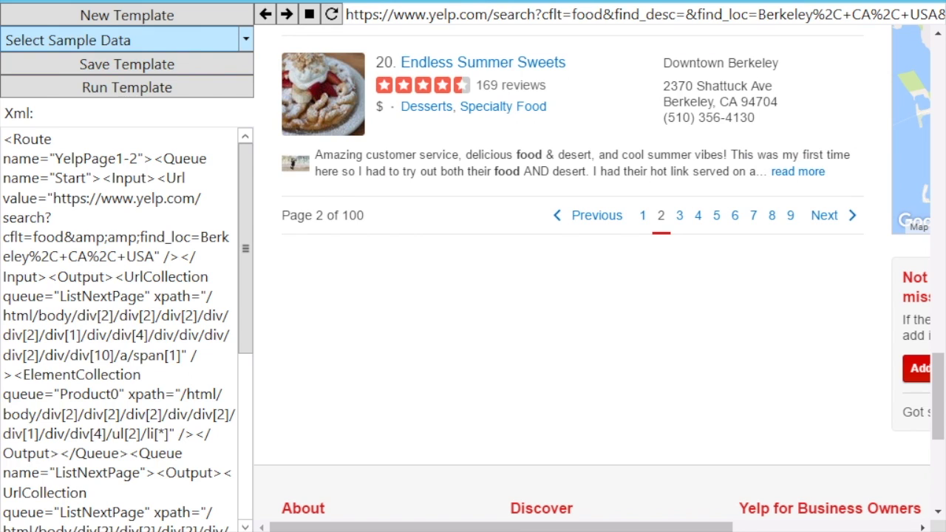
click(245, 249)
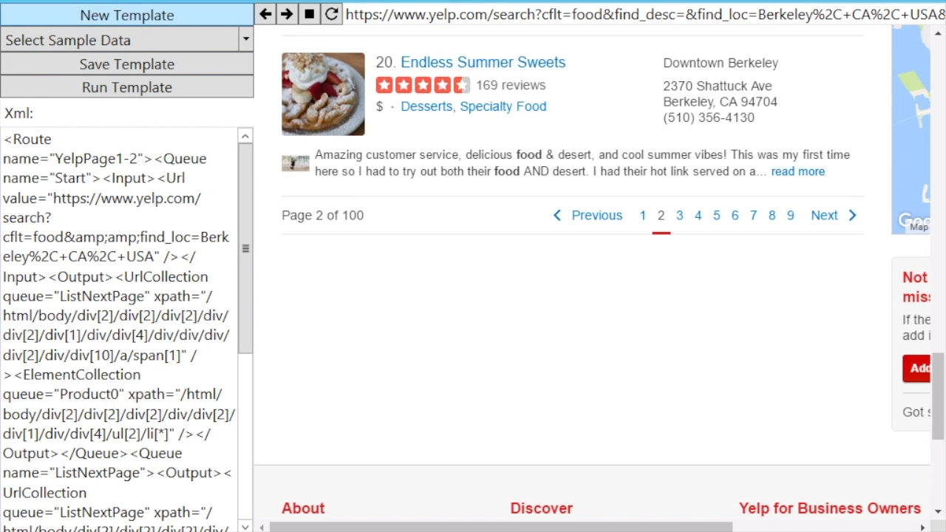
click(126, 15)
click(597, 15)
double_click(619, 14)
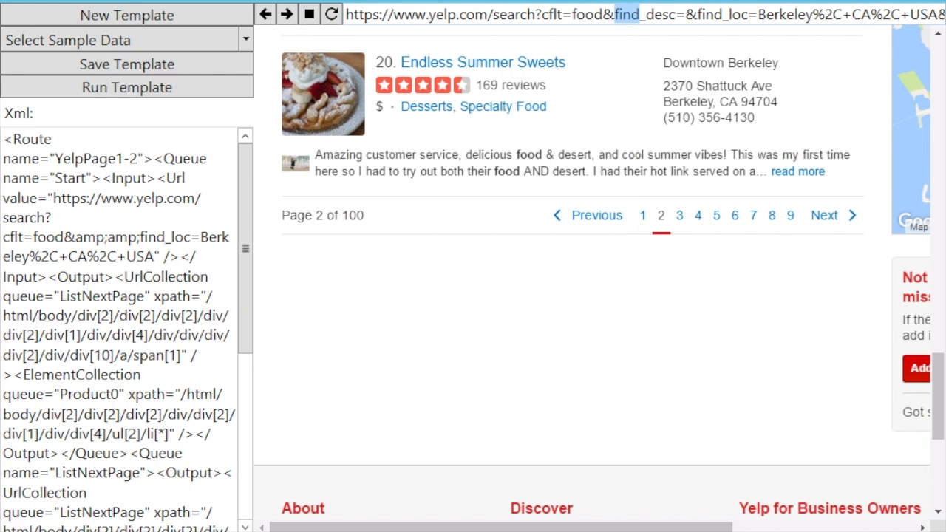
click(444, 14)
drag(345, 14, 888, 14)
right_click(889, 15)
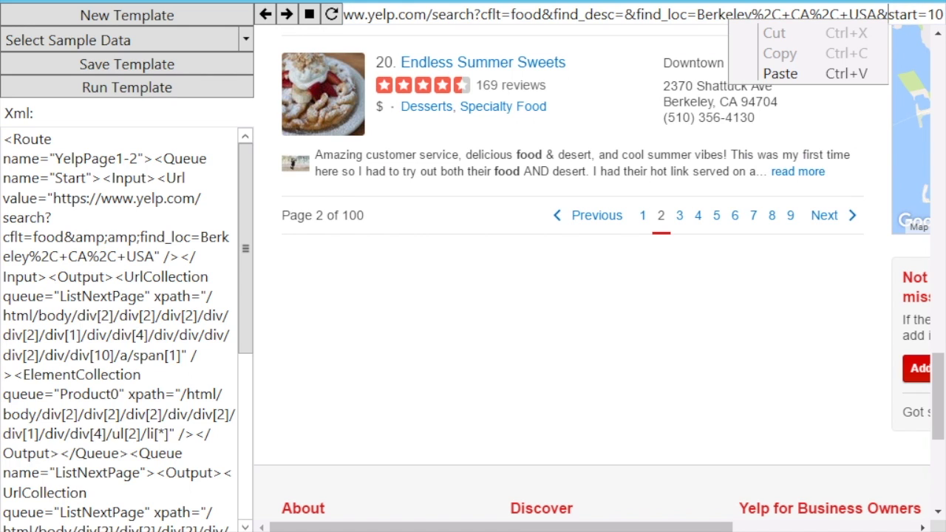
drag(889, 14, 944, 14)
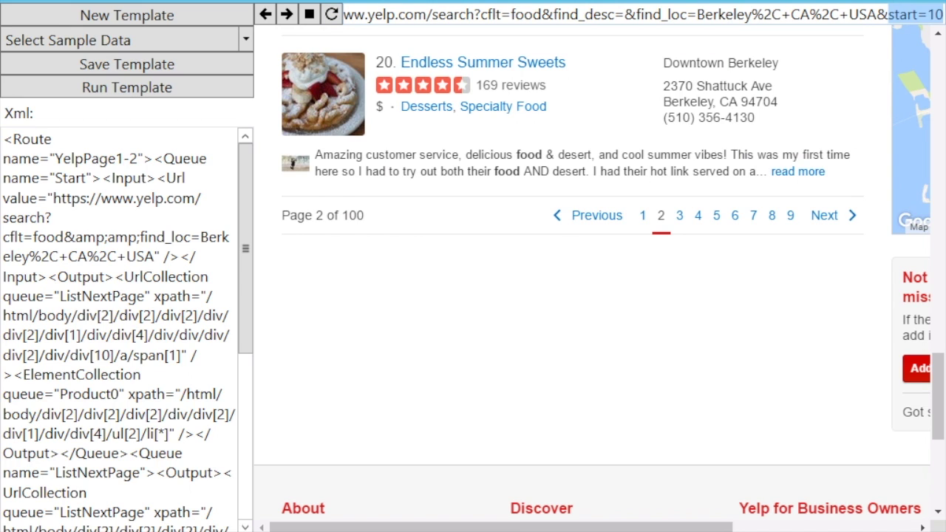
Create a new Single-Level Navigation template using the second results page's Yelp address, with start=10, as its start page URL.
key(ctrl+a)
right_click(349, 15)
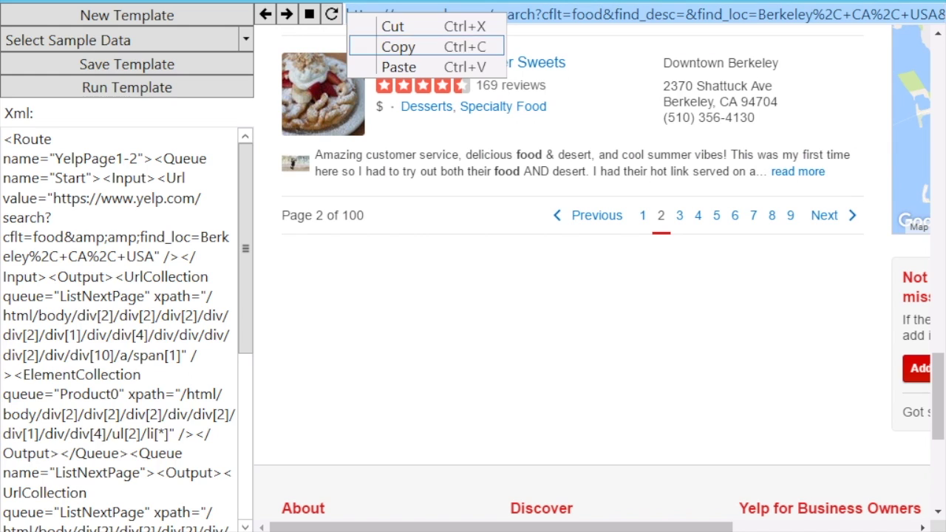
click(398, 47)
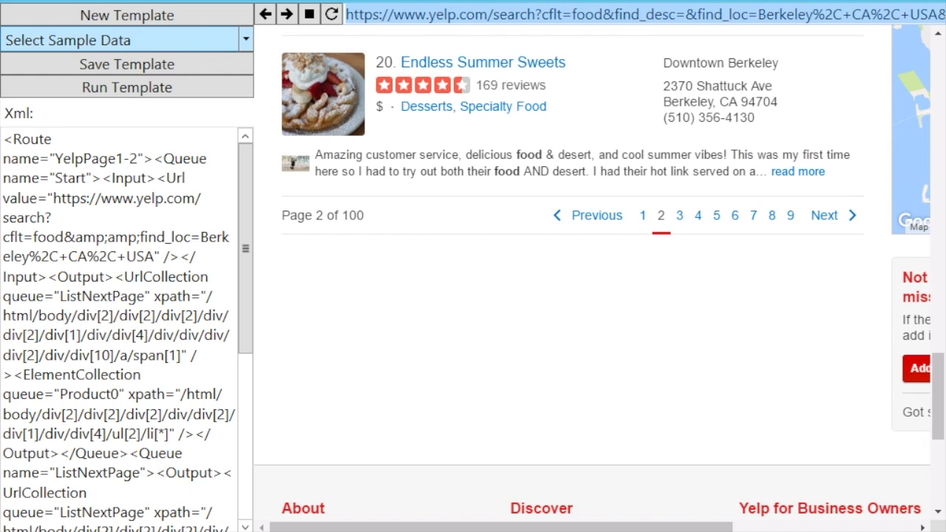
click(127, 14)
click(348, 99)
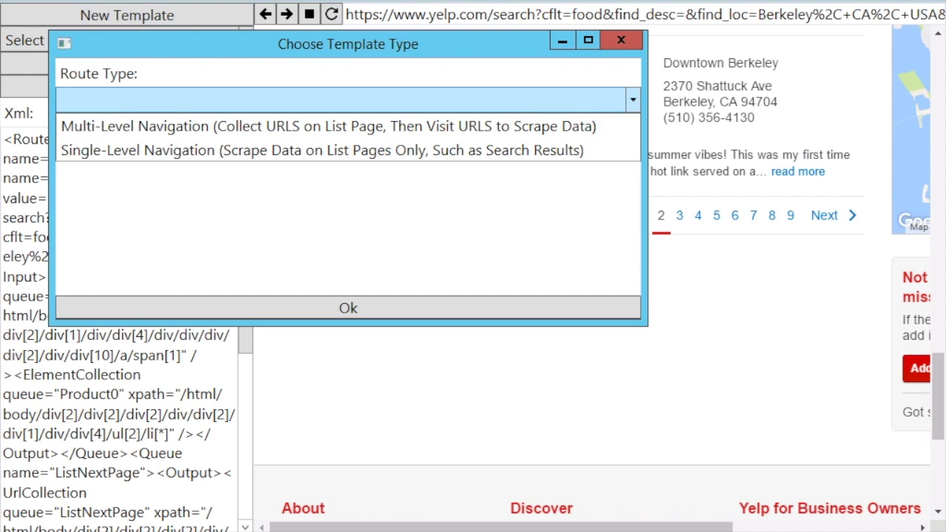
click(322, 151)
drag(417, 153, 59, 153)
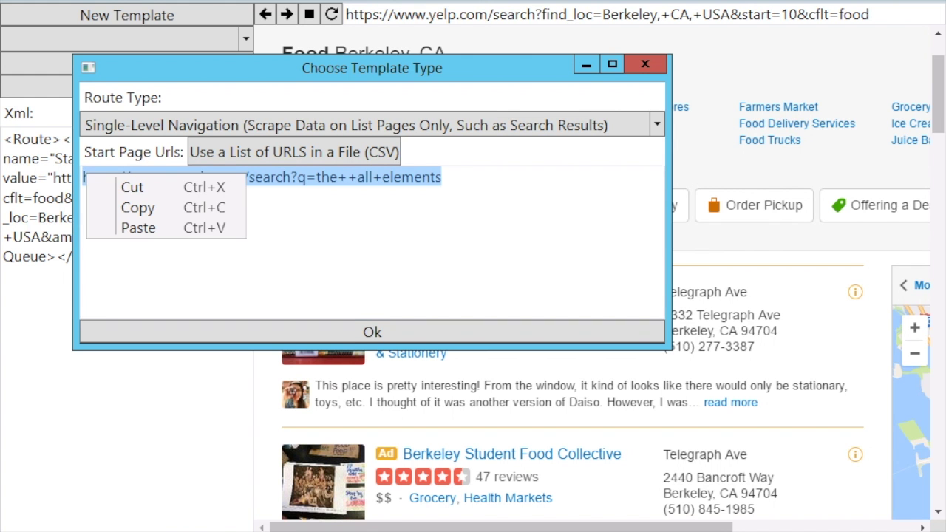
click(138, 226)
click(371, 332)
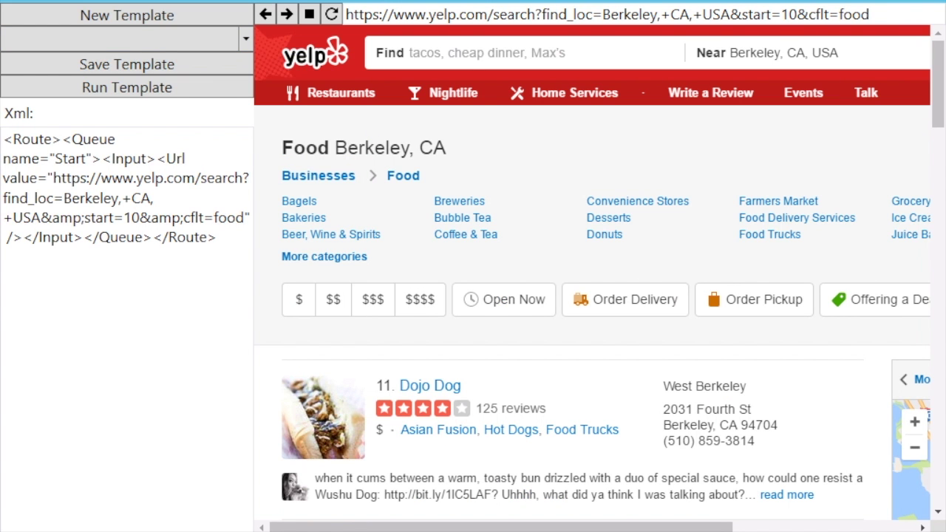
Mark the Next link at the end of the second results page as the new template's next page button.
scroll(591, 274, down, 20)
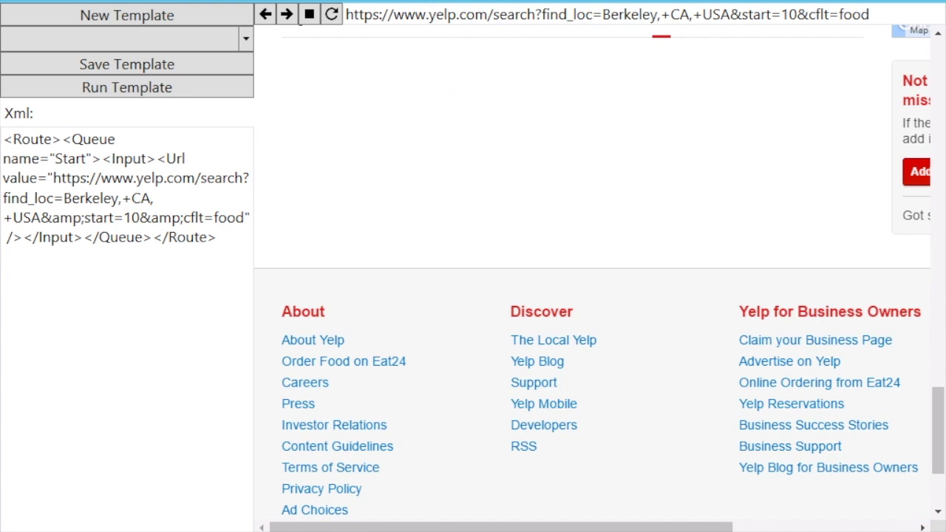
scroll(591, 295, up, 4)
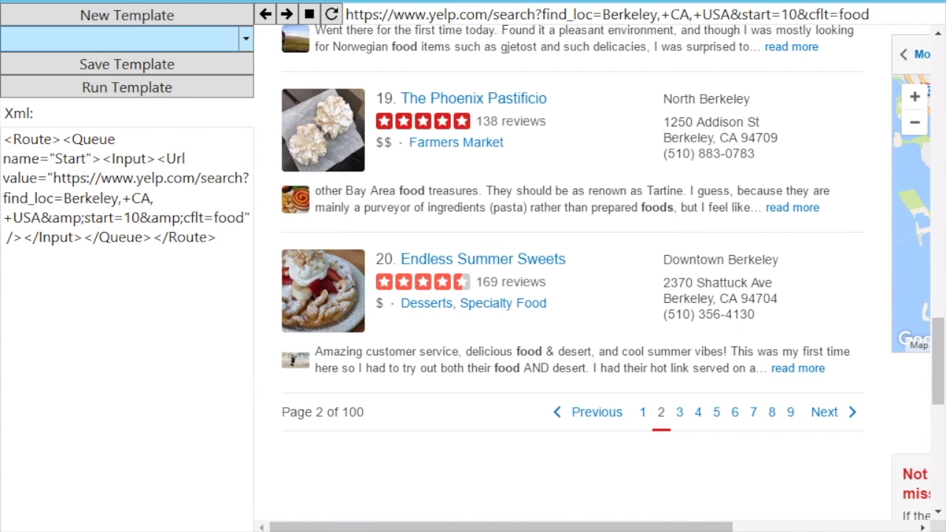
click(126, 39)
click(81, 65)
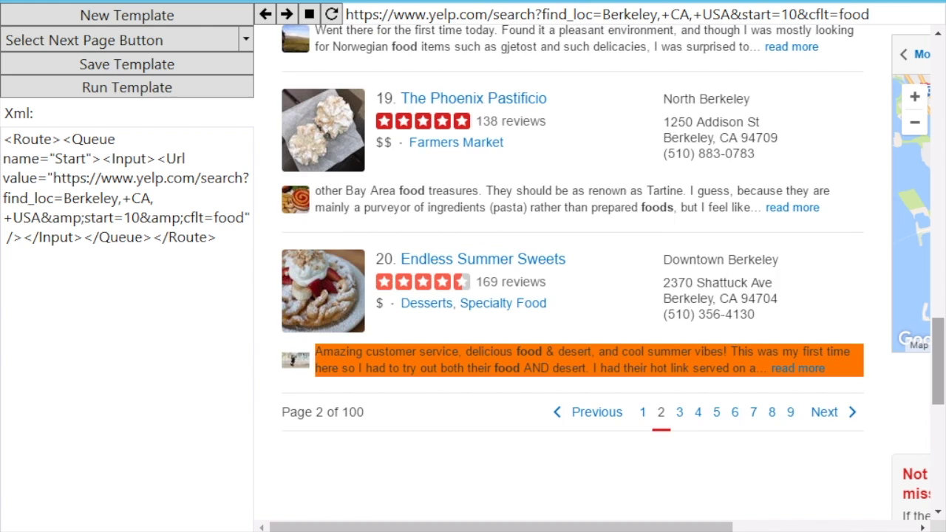
click(824, 412)
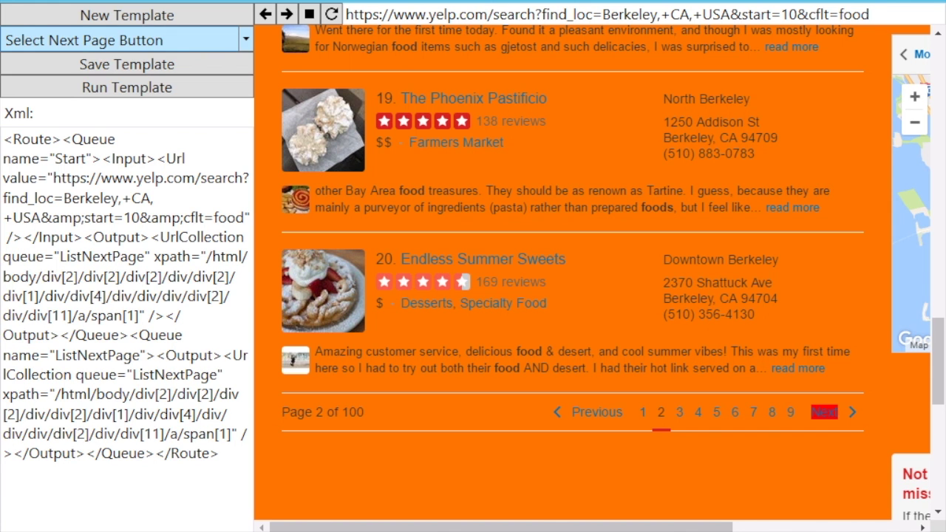
Mark the whole Endless Summer Sweets listing as the region around the data to scrape.
key(alt+Down)
key(Down)
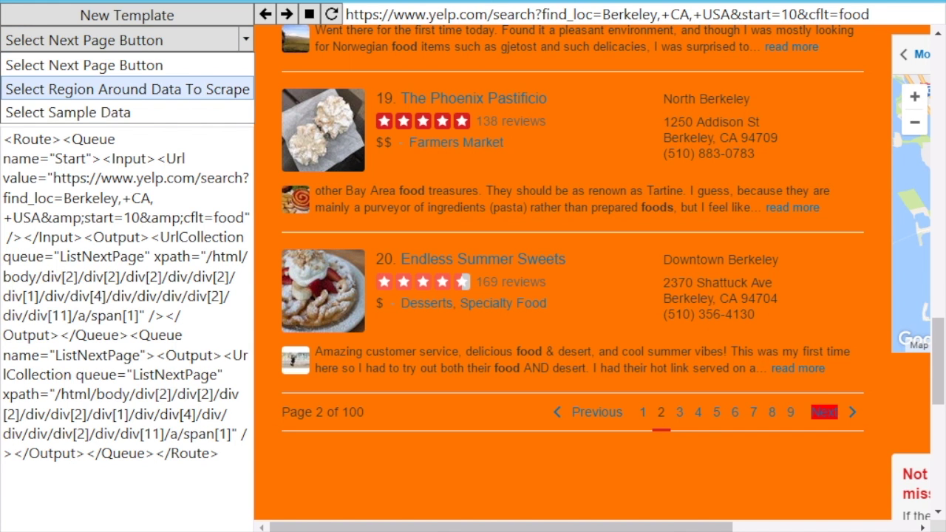
key(Return)
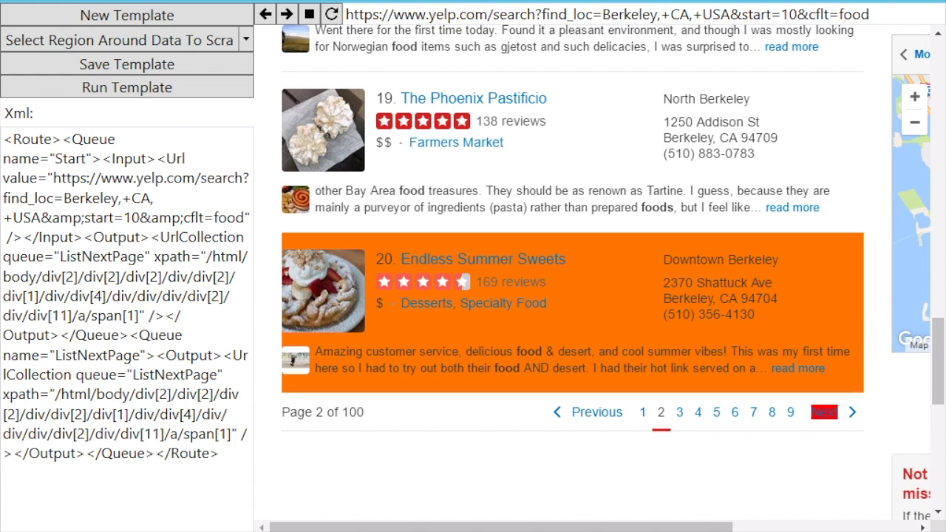
click(636, 383)
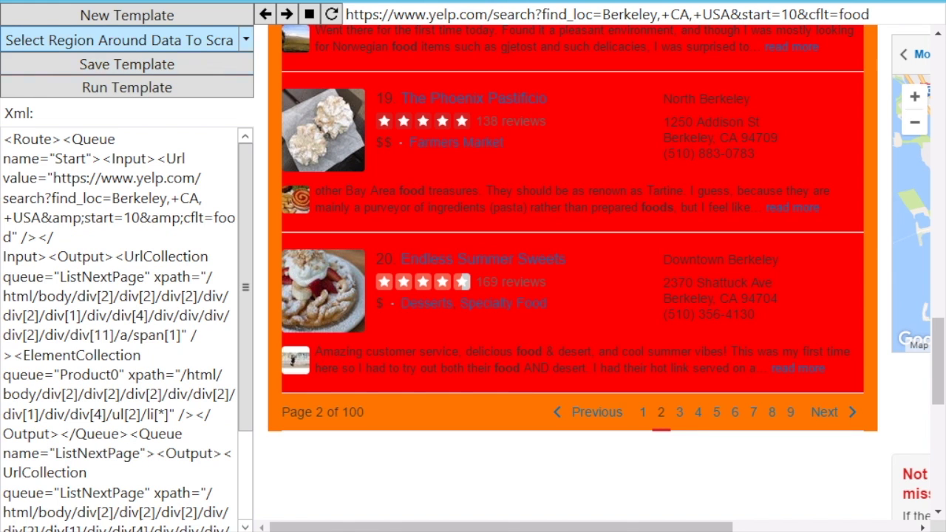
Add the Endless Summer Sweets listing's name as sample data field BizName and its phone number as field biz-phone.
click(185, 40)
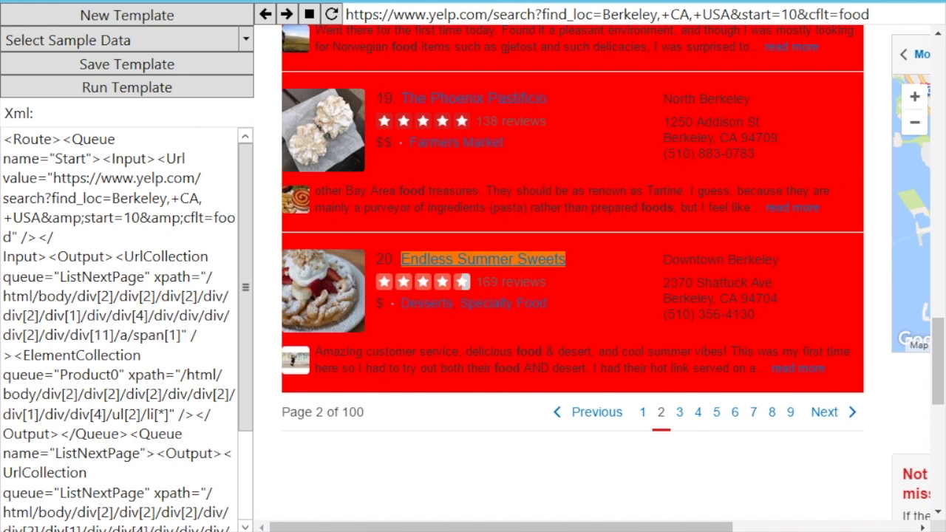
click(484, 259)
click(472, 242)
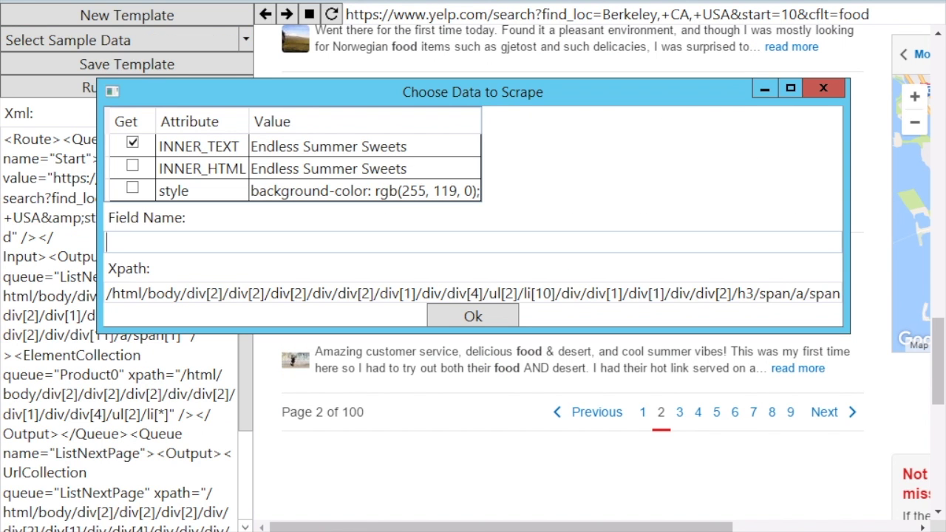
text(BizName)
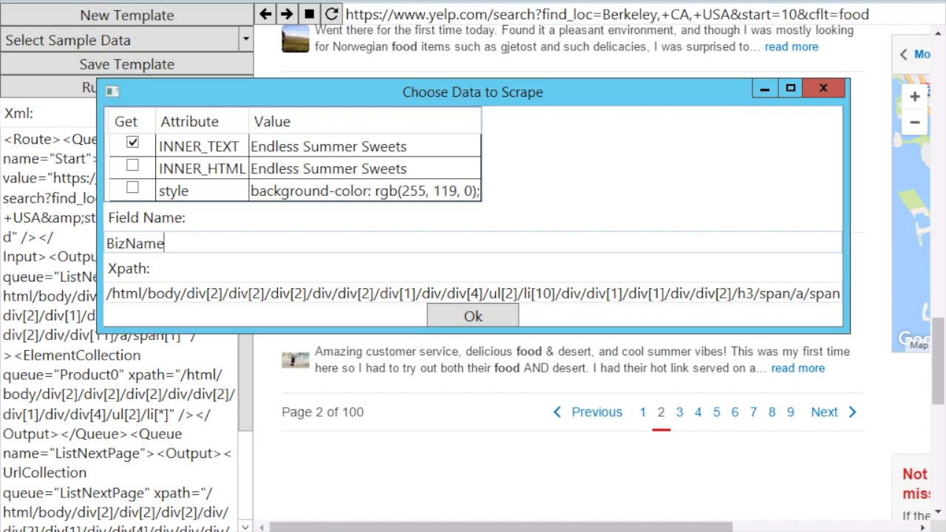
key(Return)
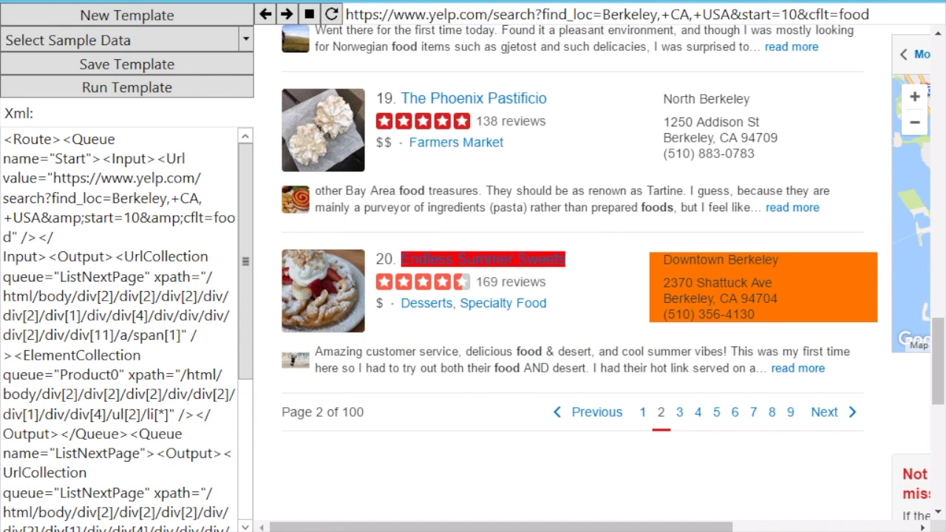
click(708, 314)
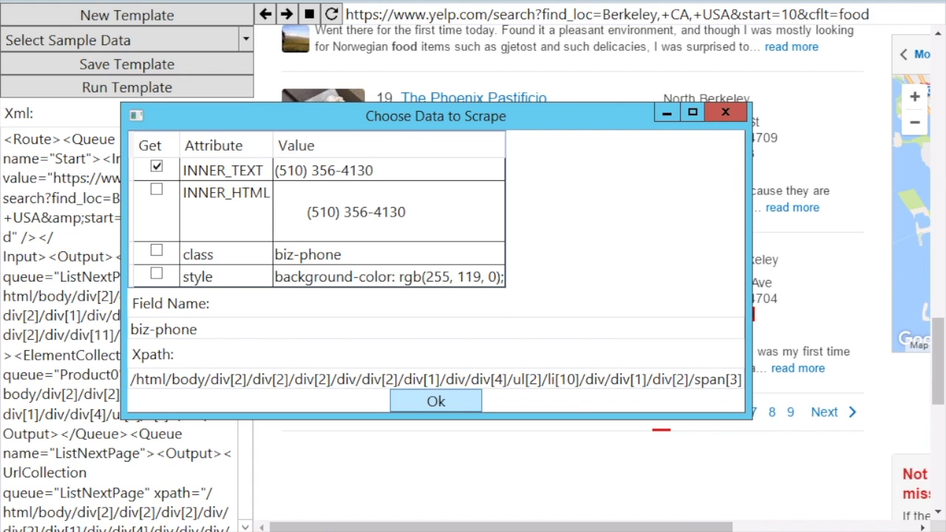
key(Return)
Save the template as YelpPage2-100 in the SampleTemplates folder.
click(127, 64)
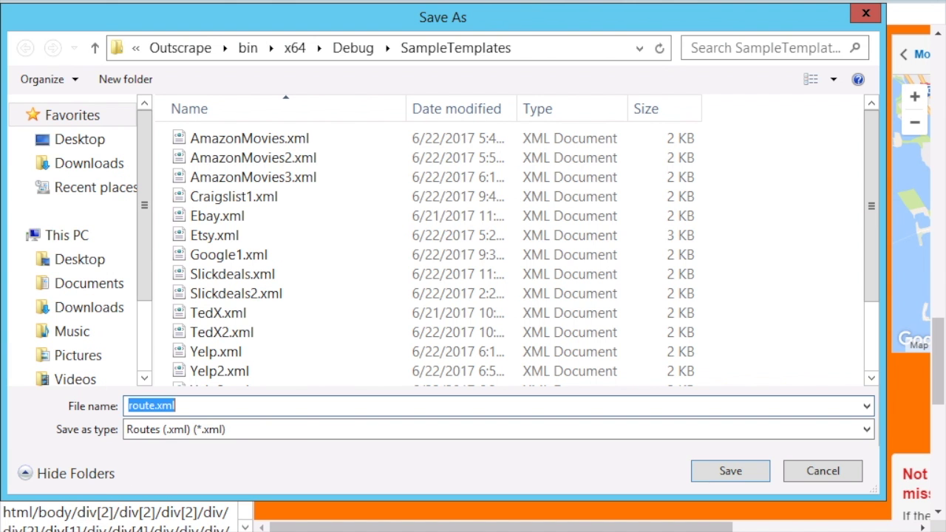
text(YelpPage)
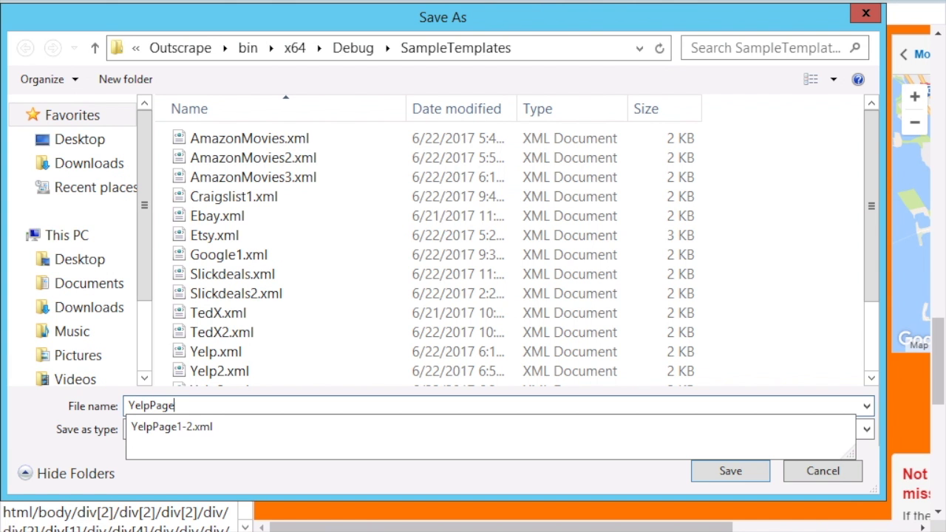
text(2-100)
key(Return)
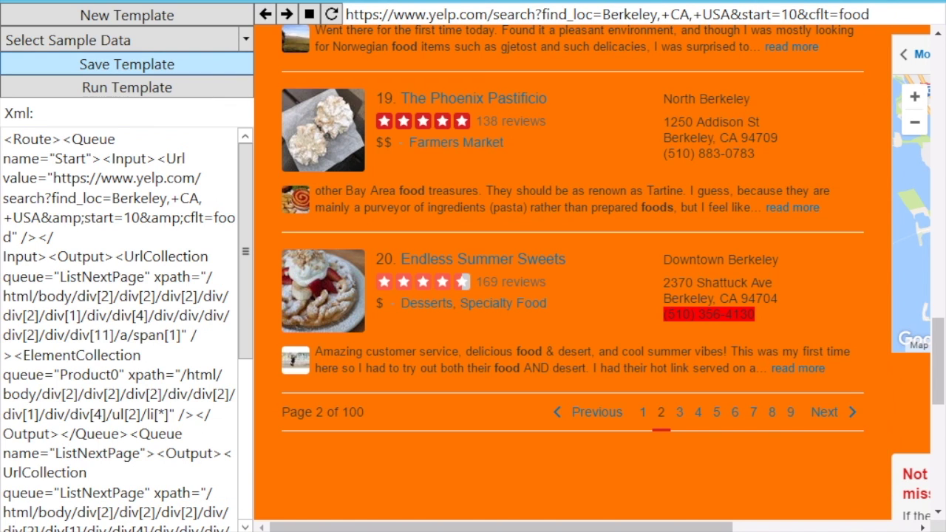
Run the saved YelpPage2-100.xml template from the SampleTemplates folder.
click(127, 87)
click(221, 235)
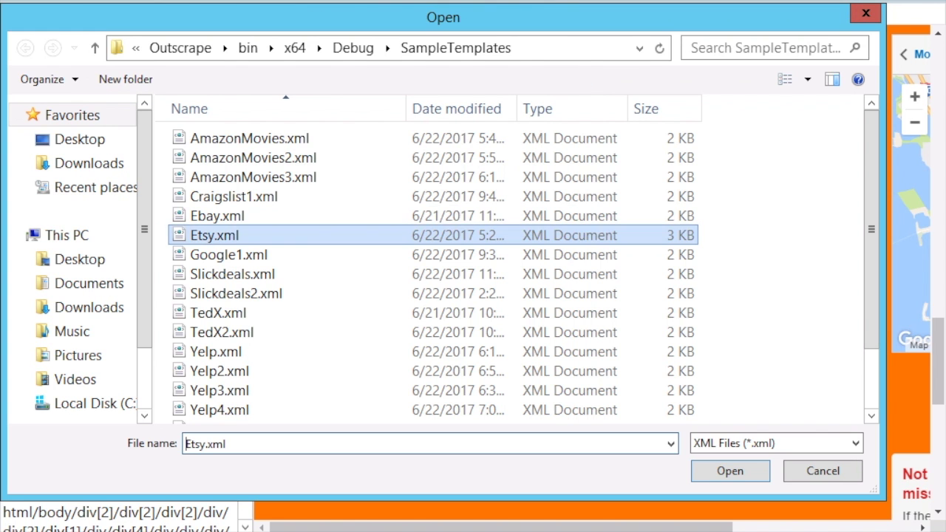
scroll(222, 252, down, 2)
double_click(249, 375)
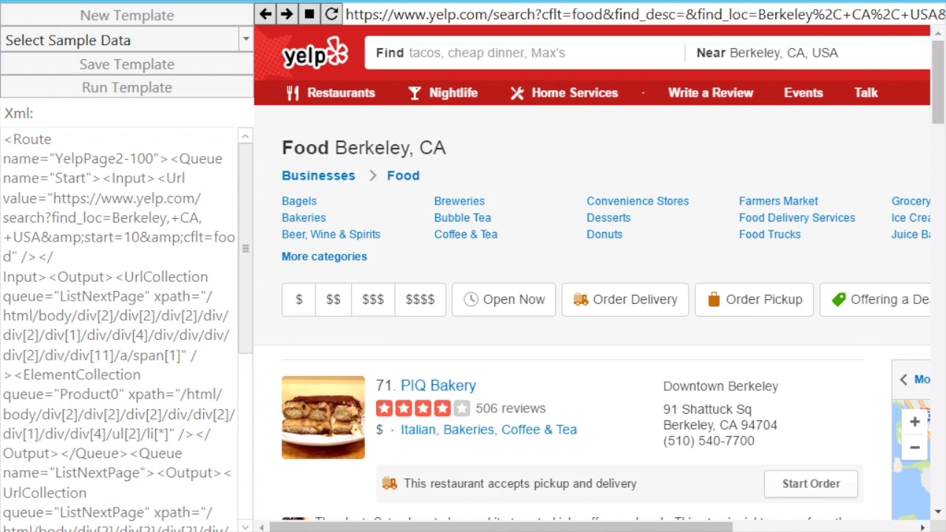
Switch to File Explorer's SampleTemplates folder and compare the XML previews of Yelp.xml, Yelp2.xml, Yelp3.xml and Yelp4.xml.
key(super+d)
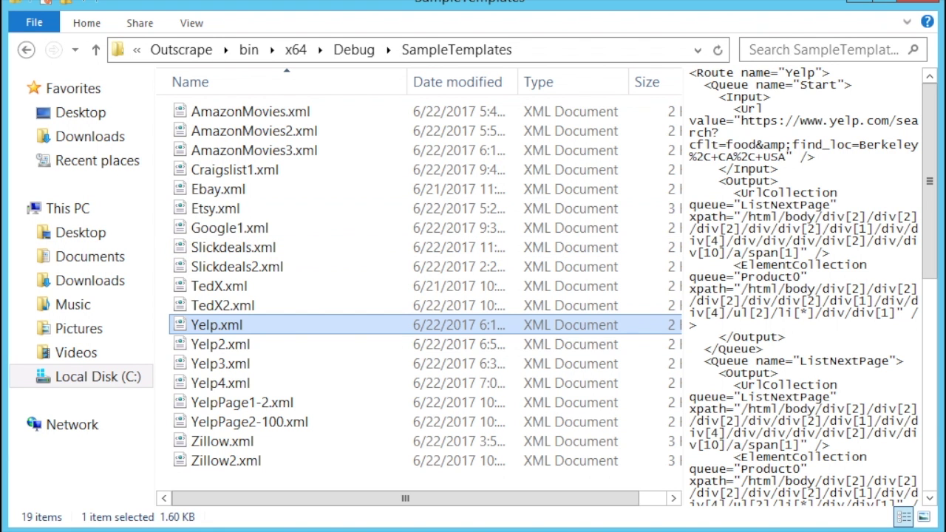
click(220, 344)
click(220, 364)
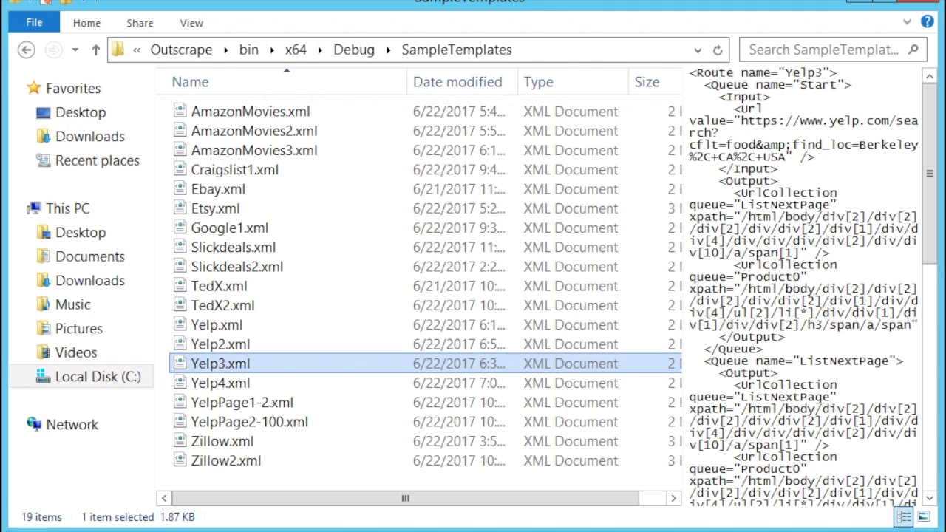
click(220, 344)
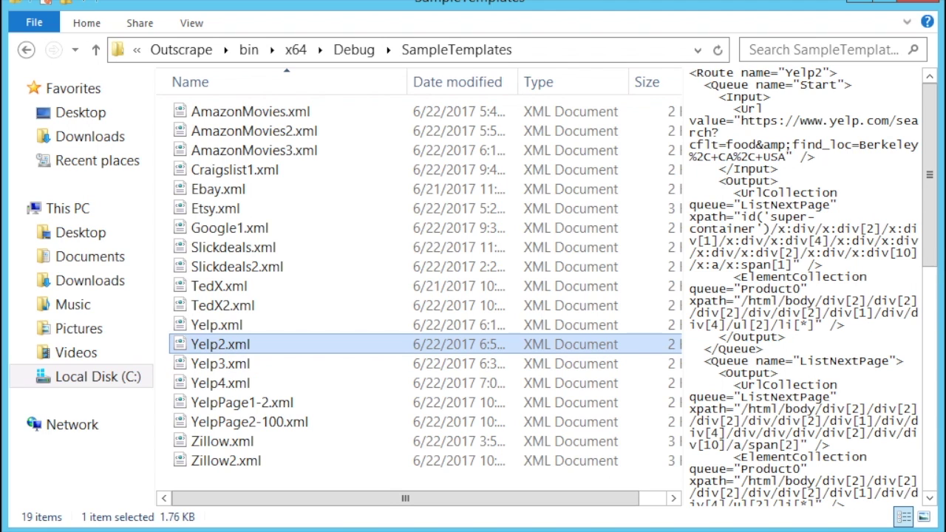
click(216, 324)
click(220, 344)
click(220, 364)
click(220, 383)
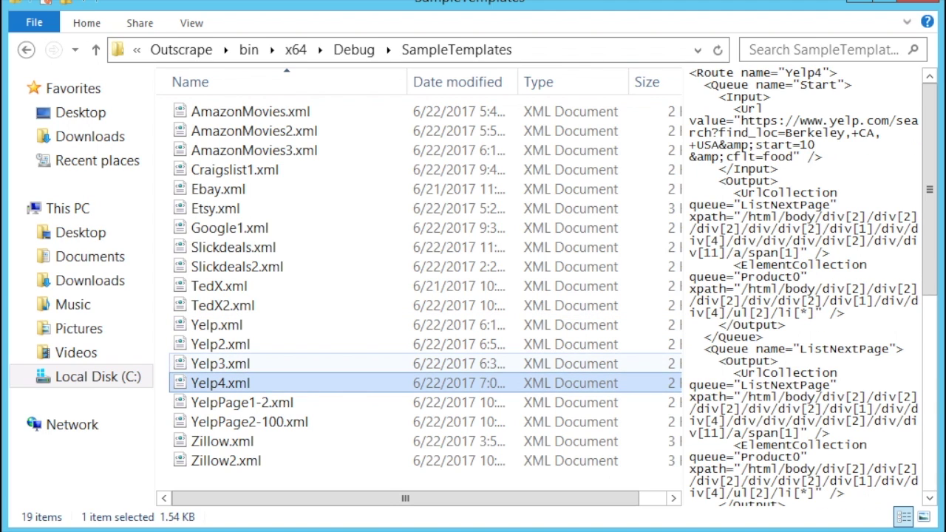
click(220, 364)
click(220, 343)
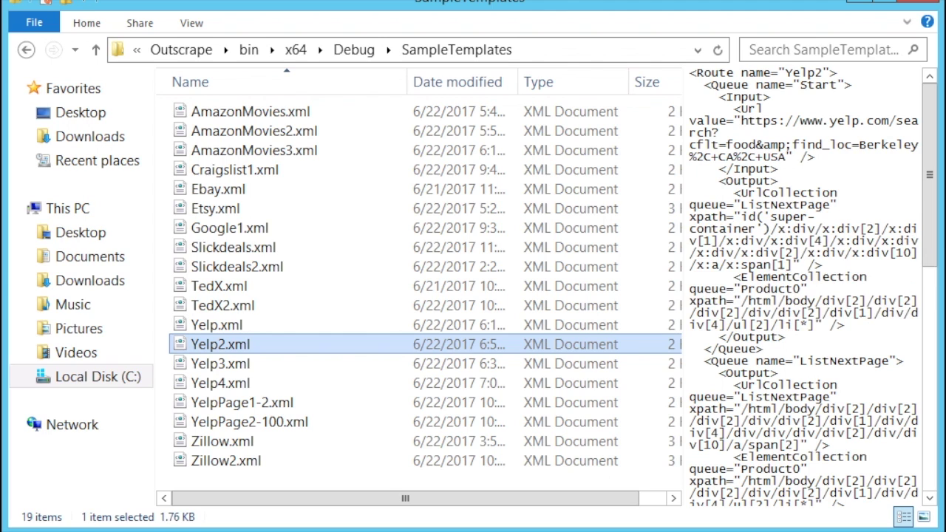
click(221, 364)
click(220, 344)
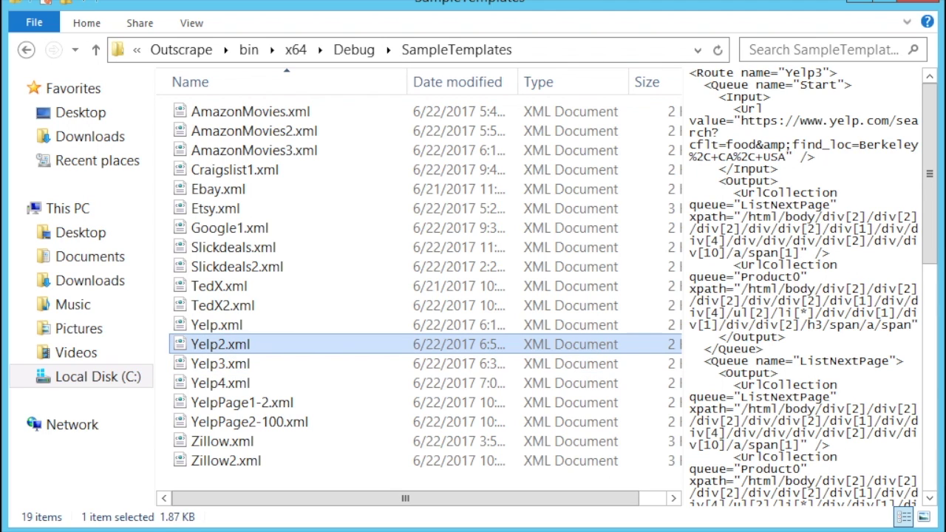
click(221, 363)
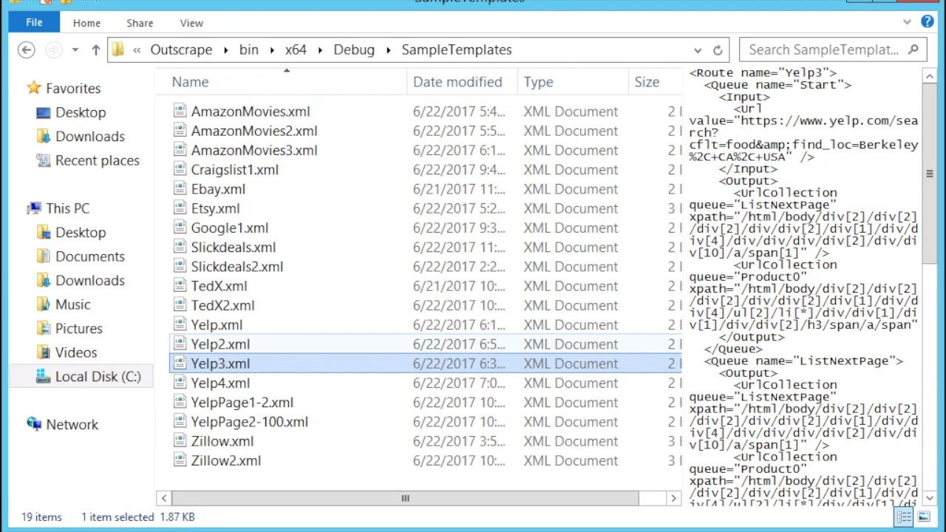
Compare the XML previews of YelpPage1-2.xml and YelpPage2-100.xml, checking their start URLs and ListNextPage xpaths.
click(283, 402)
click(249, 421)
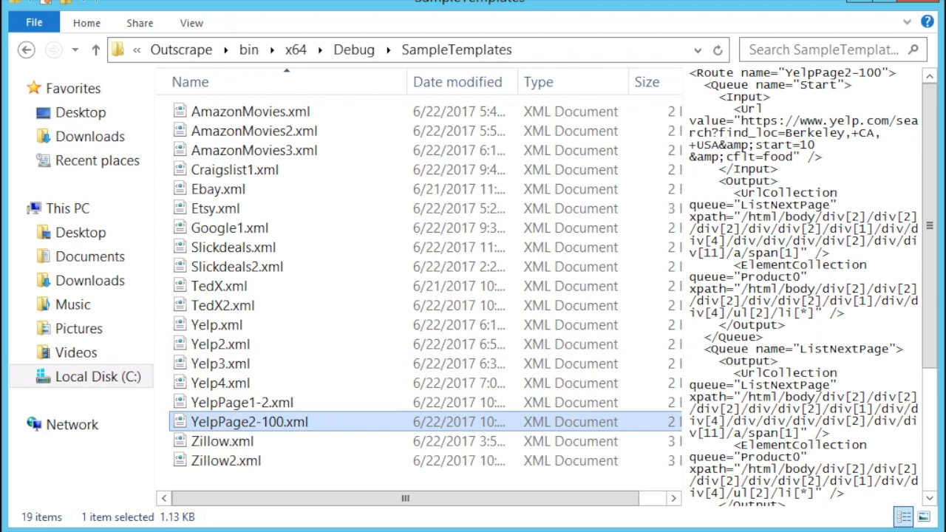
click(241, 402)
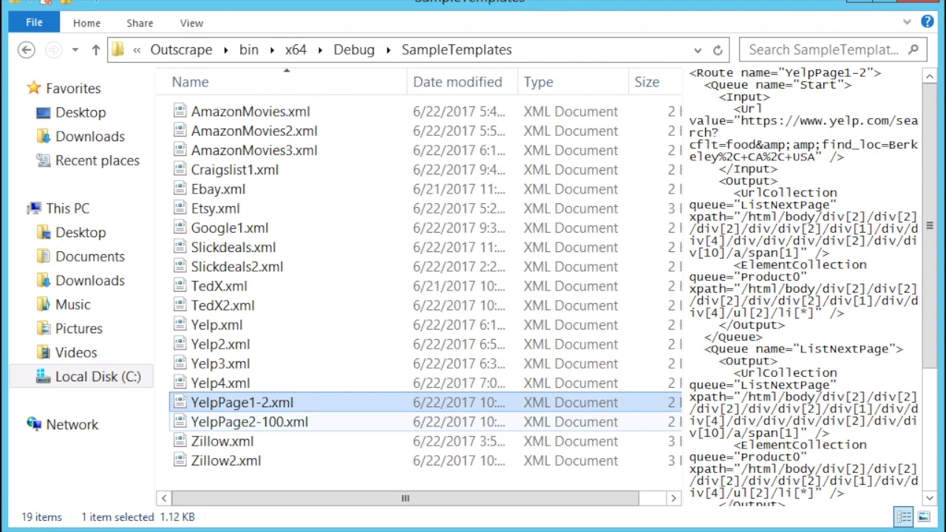
click(249, 421)
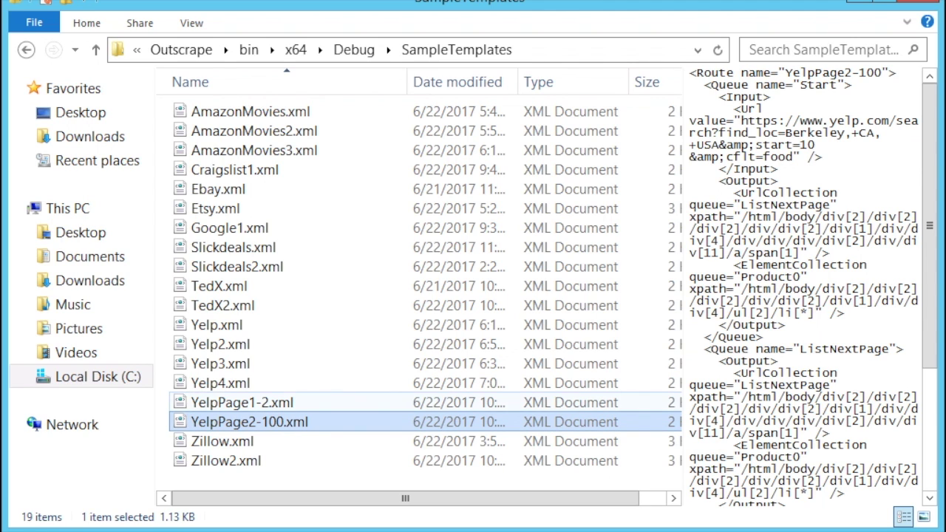
click(242, 402)
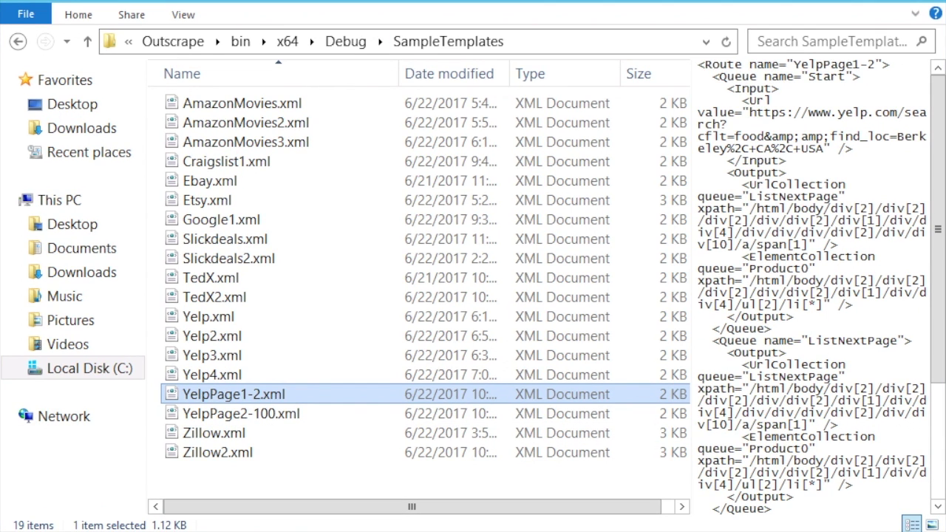
click(241, 413)
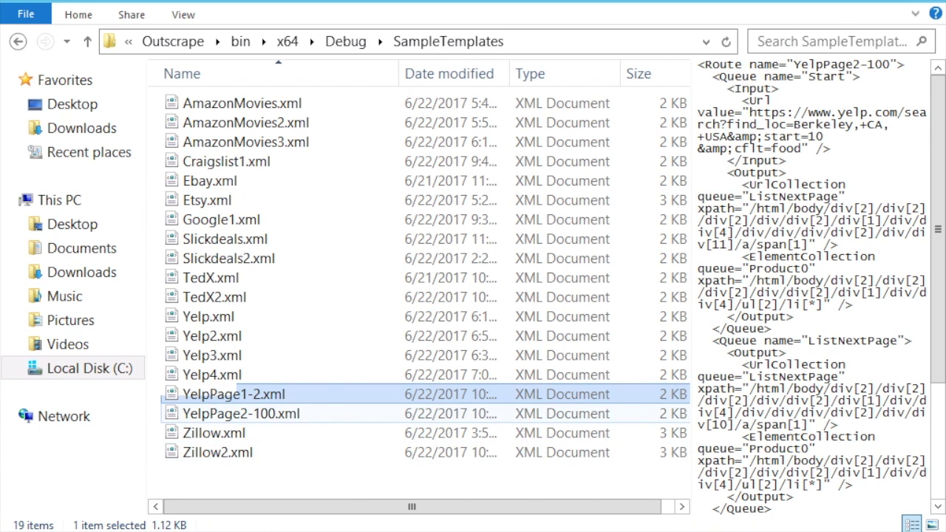
click(241, 413)
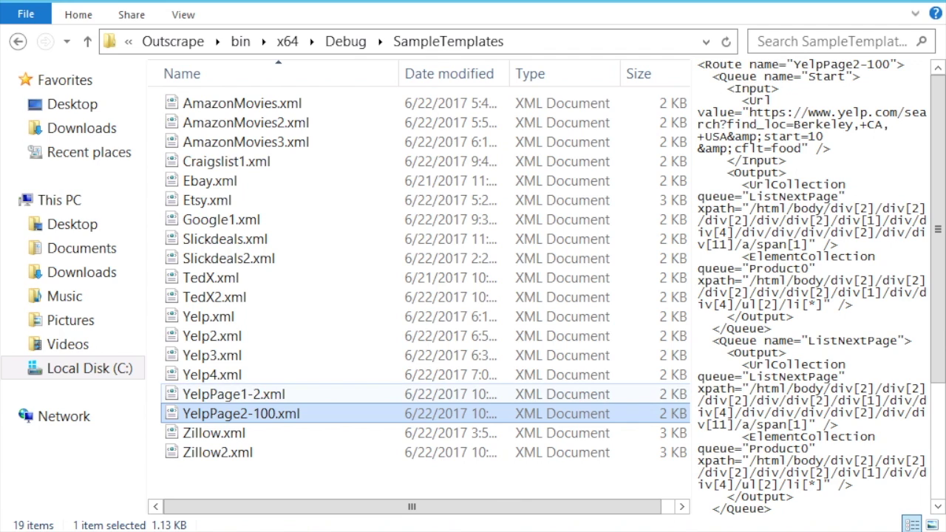
click(234, 394)
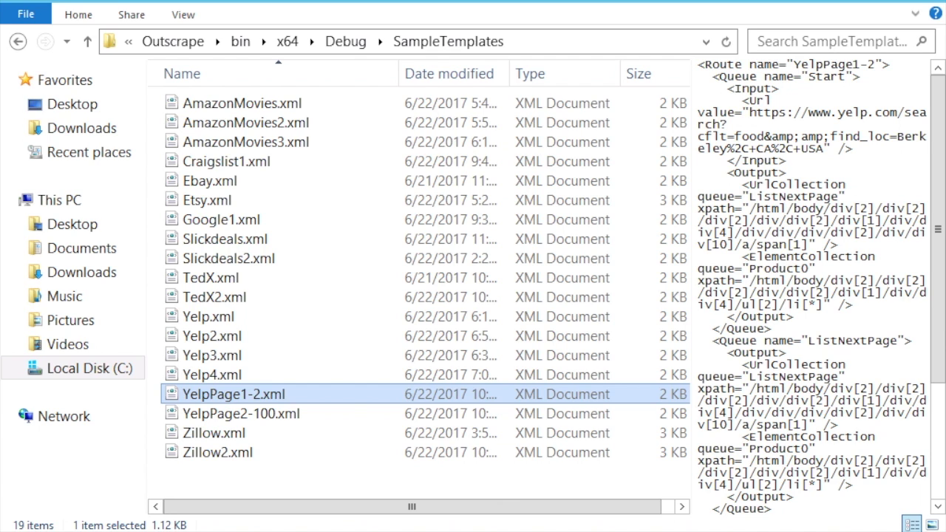
click(241, 413)
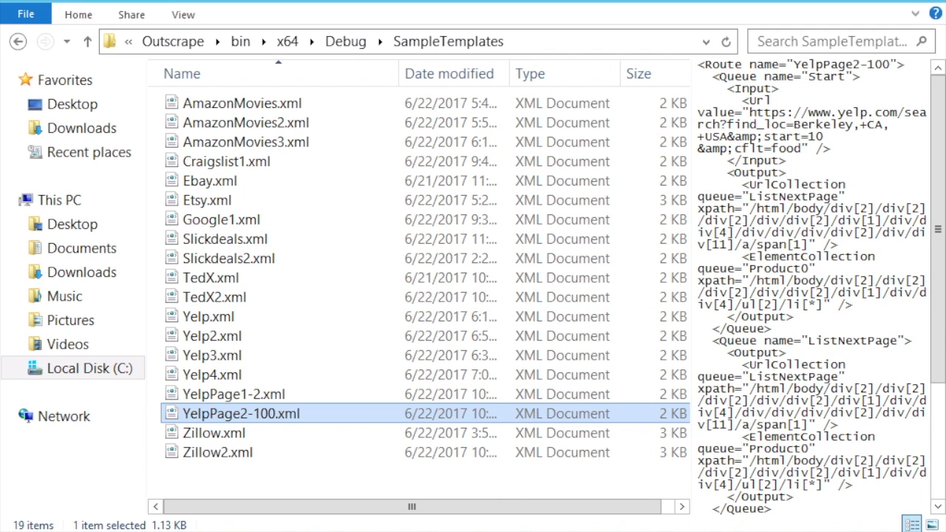
click(234, 394)
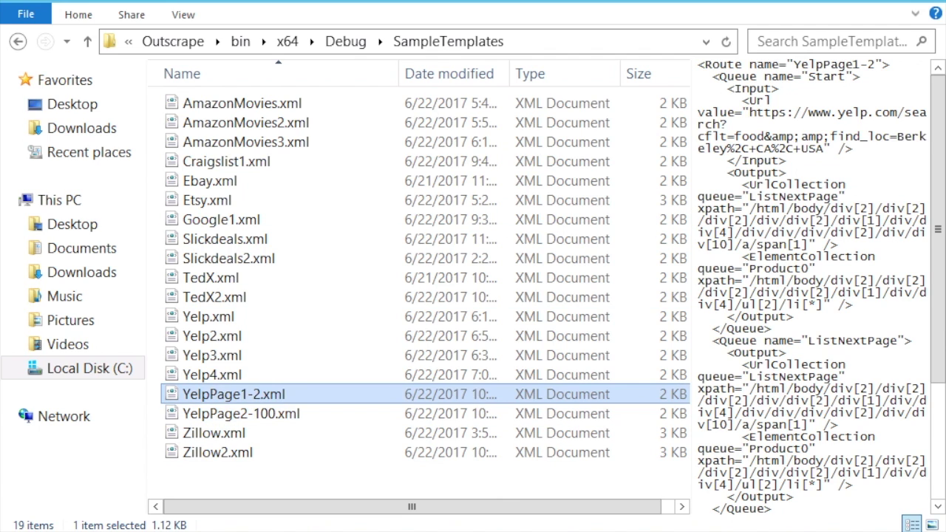
click(241, 413)
click(234, 394)
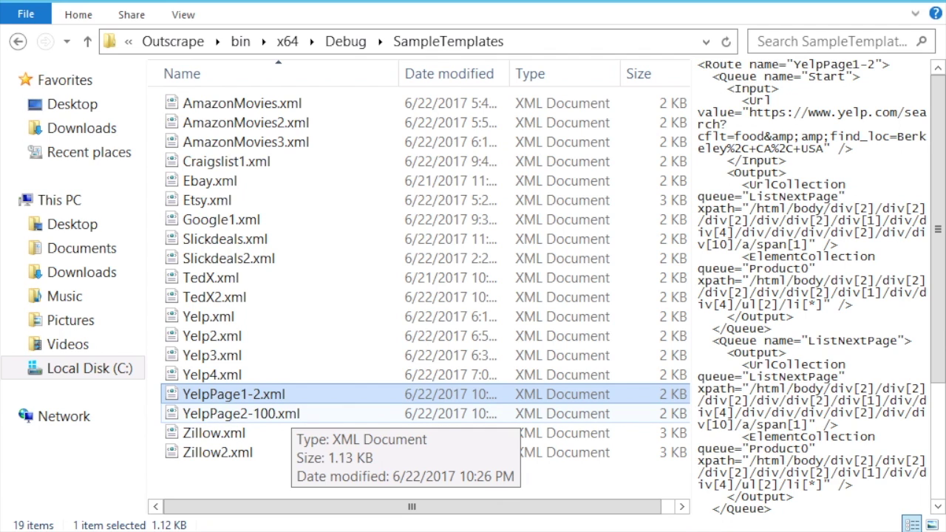
click(291, 413)
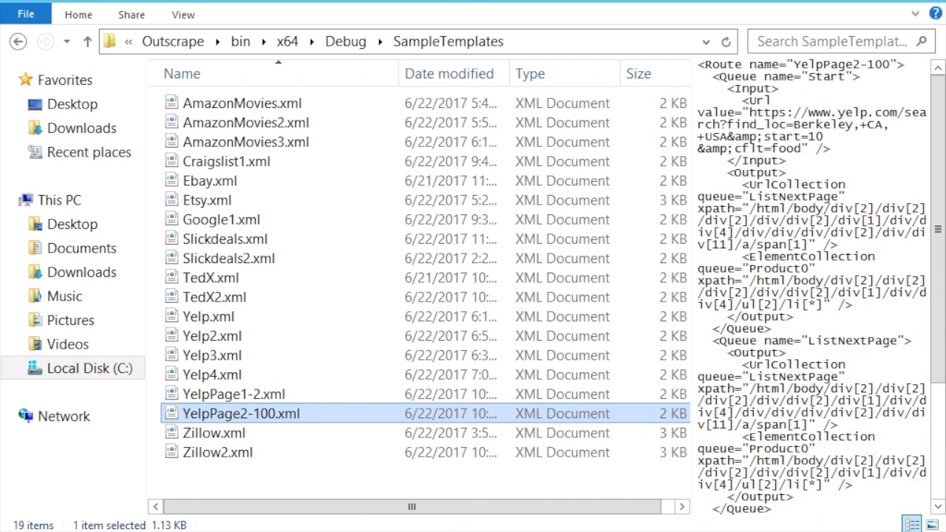
Switch to Chrome and open the Diffchecker website in a new tab.
mouse_move(247, 530)
click(247, 451)
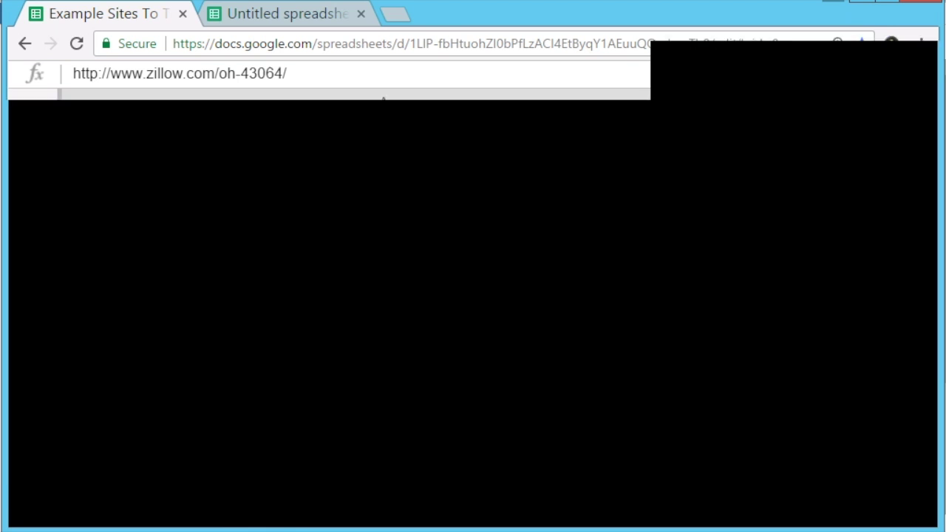
key(ctrl+t)
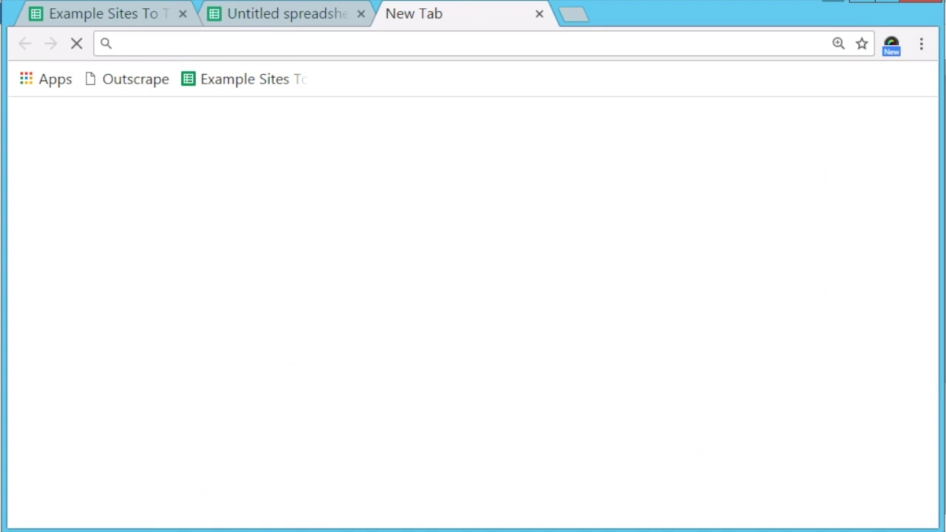
text(diffcheck)
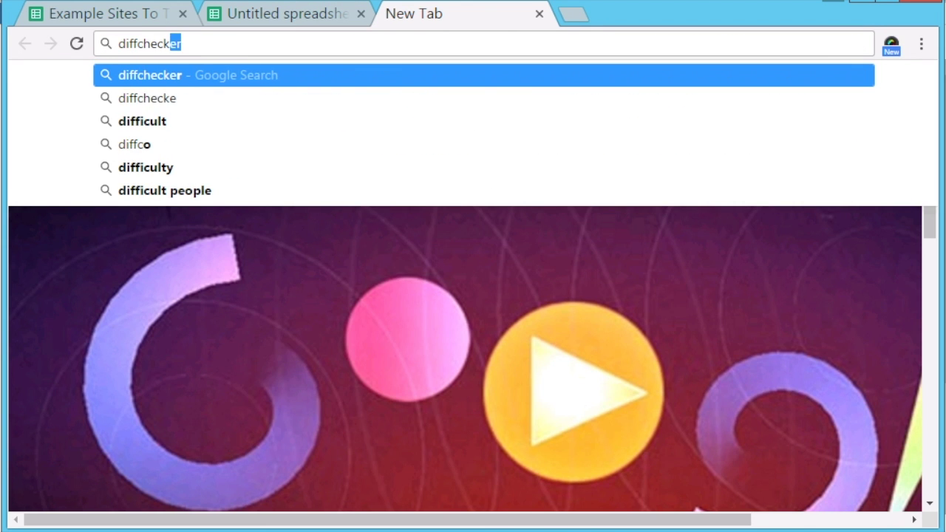
key(Return)
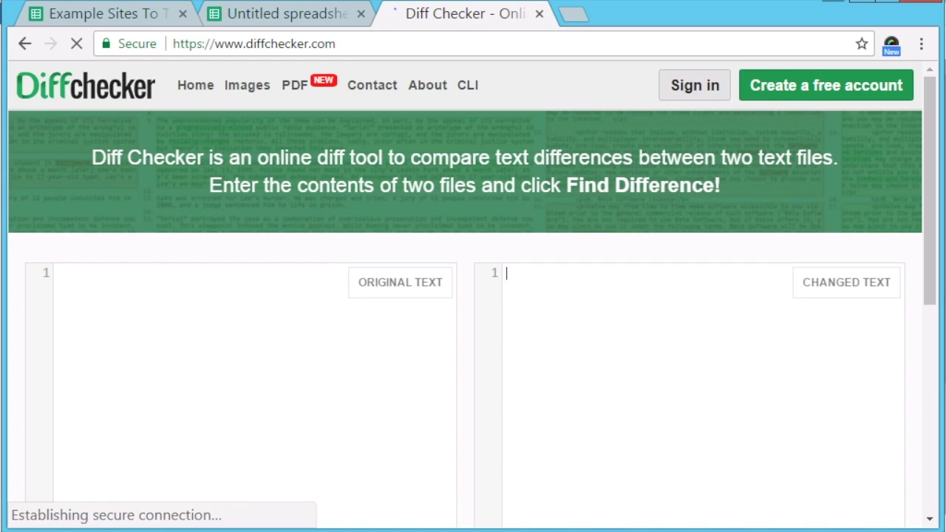
Compare the original text "I love web scraping" with the changed text "I love web scrapping" in Diffchecker.
scroll(473, 295, down, 3)
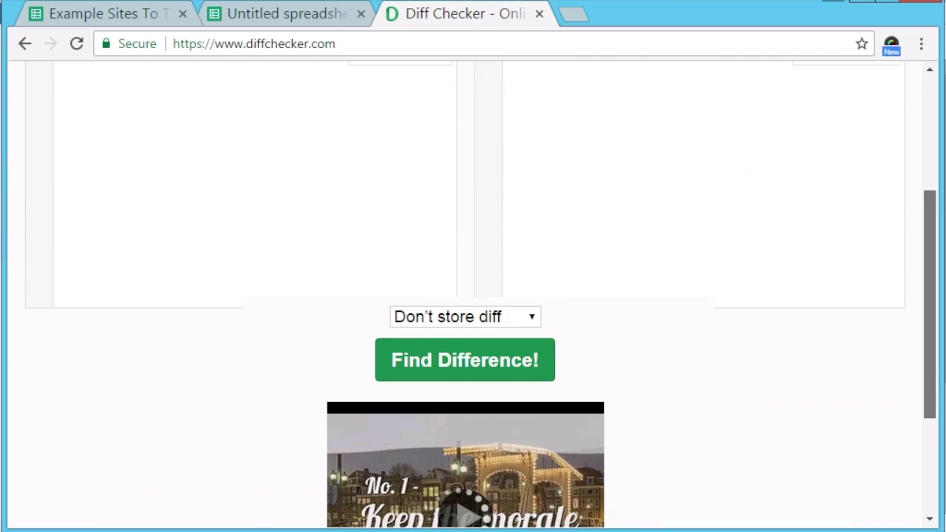
scroll(473, 296, up, 2)
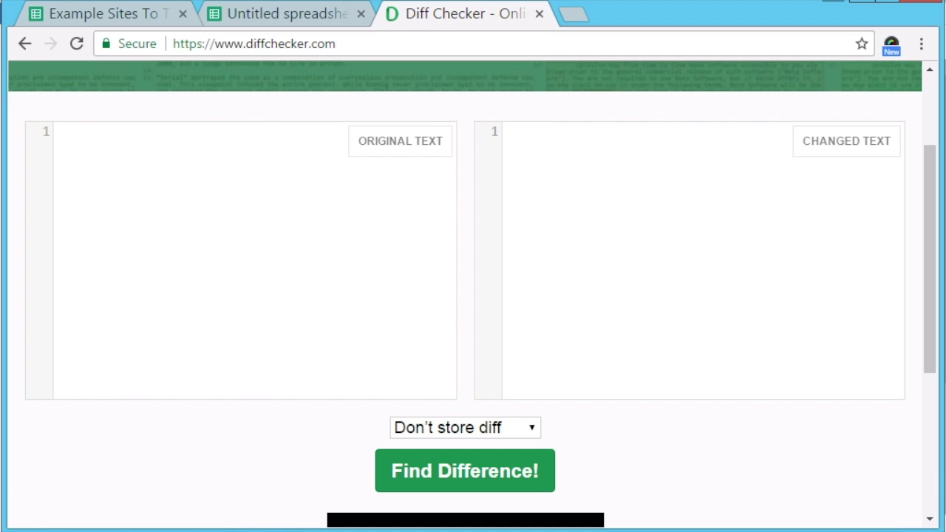
text(I love web scraping)
click(507, 132)
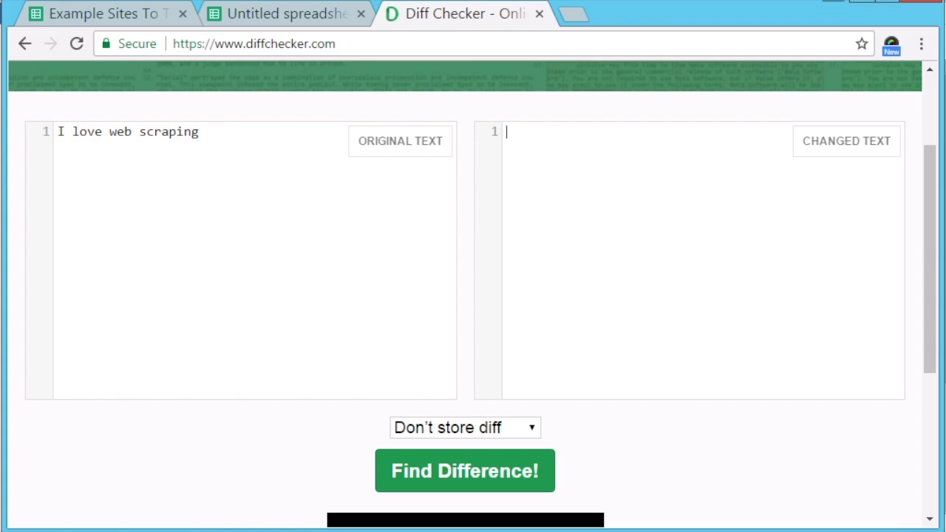
text(I love web scrapping)
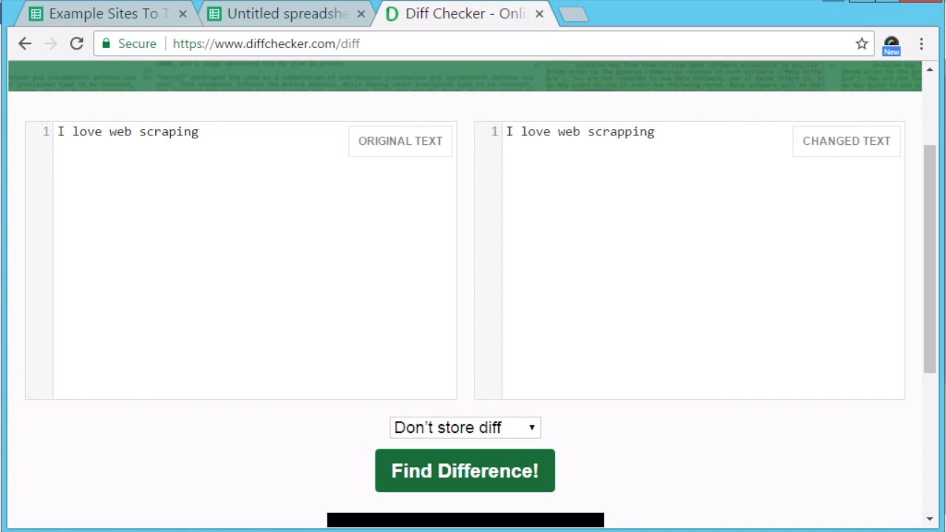
click(465, 471)
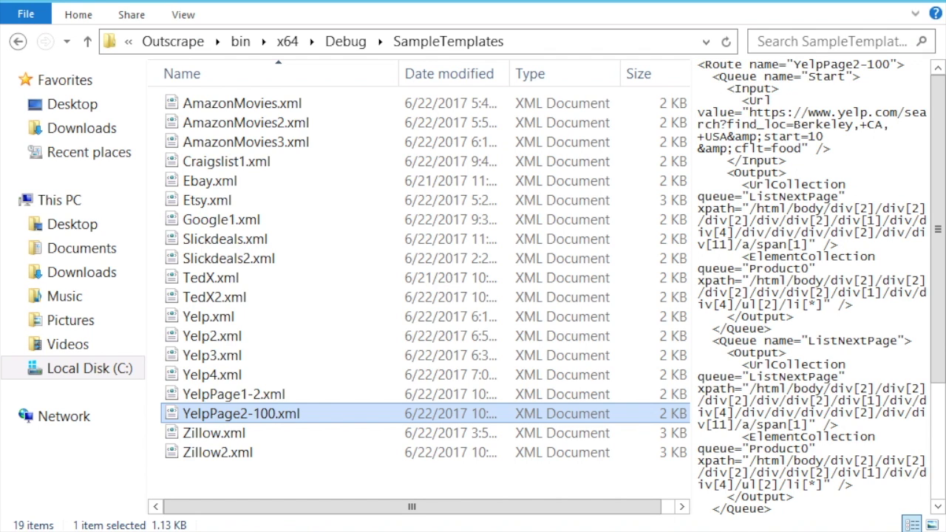
Switch to File Explorer and alternate between the previews of YelpPage1-2.xml and YelpPage2-100.xml, examining how their start URLs and next-page xpaths differ.
click(234, 394)
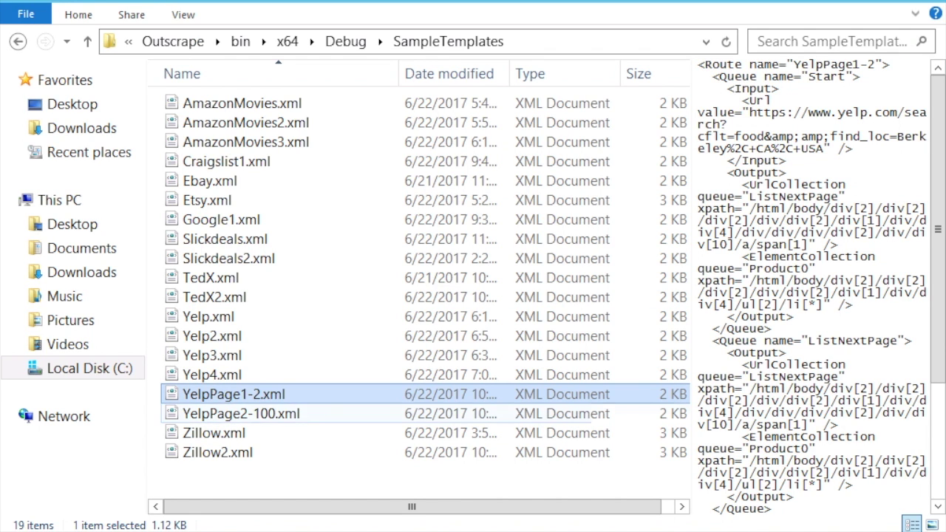
click(241, 413)
click(234, 394)
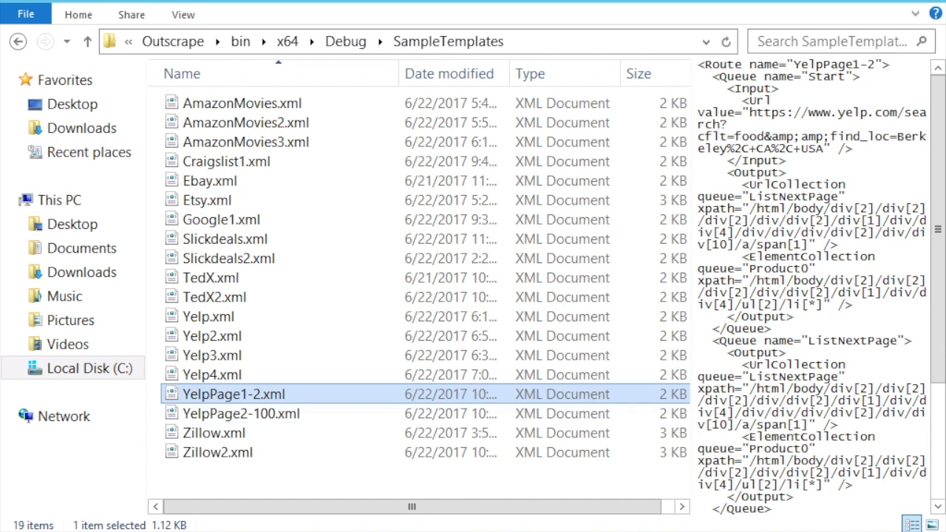
click(241, 414)
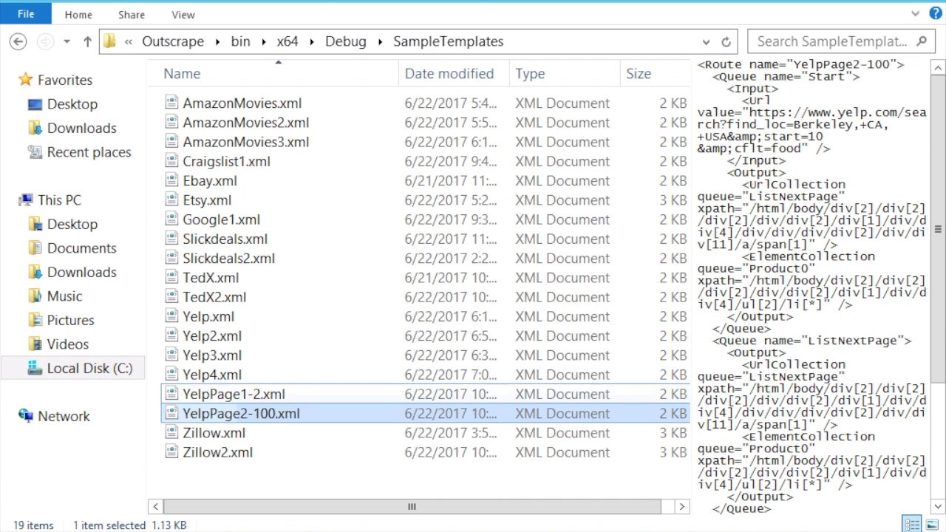
click(233, 394)
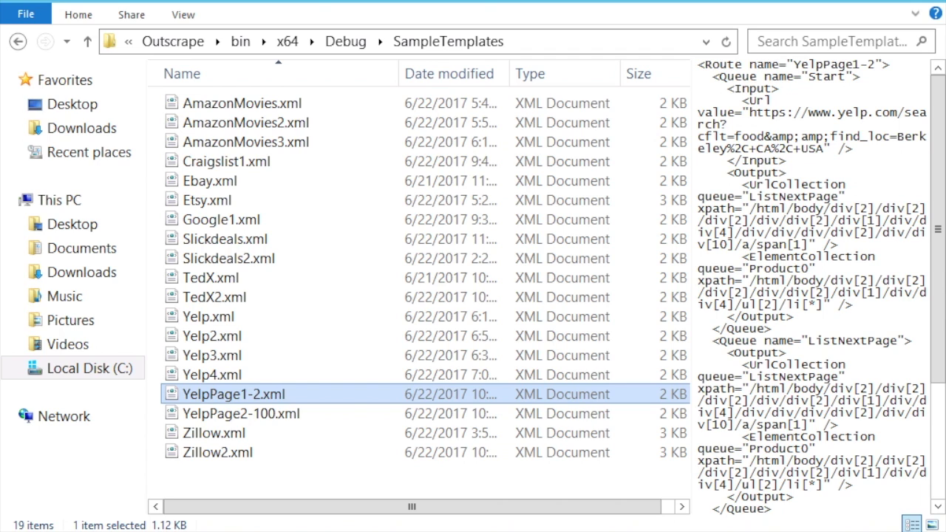
click(241, 414)
click(234, 395)
click(241, 414)
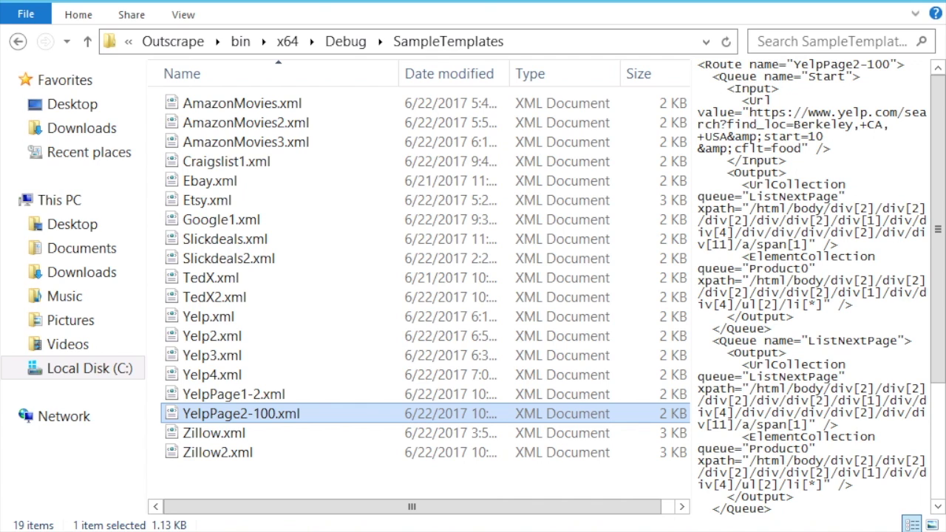
click(816, 305)
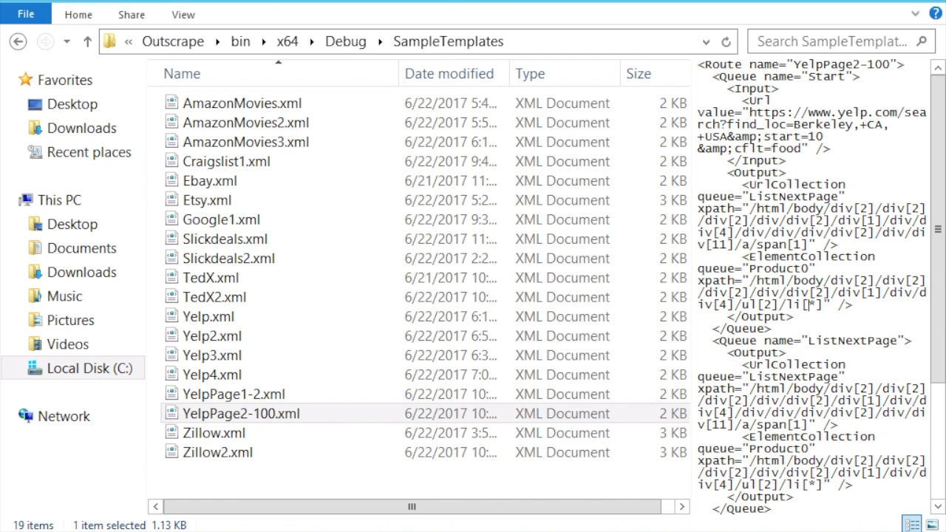
click(237, 394)
click(241, 413)
click(236, 394)
click(241, 413)
click(236, 394)
click(241, 413)
click(236, 394)
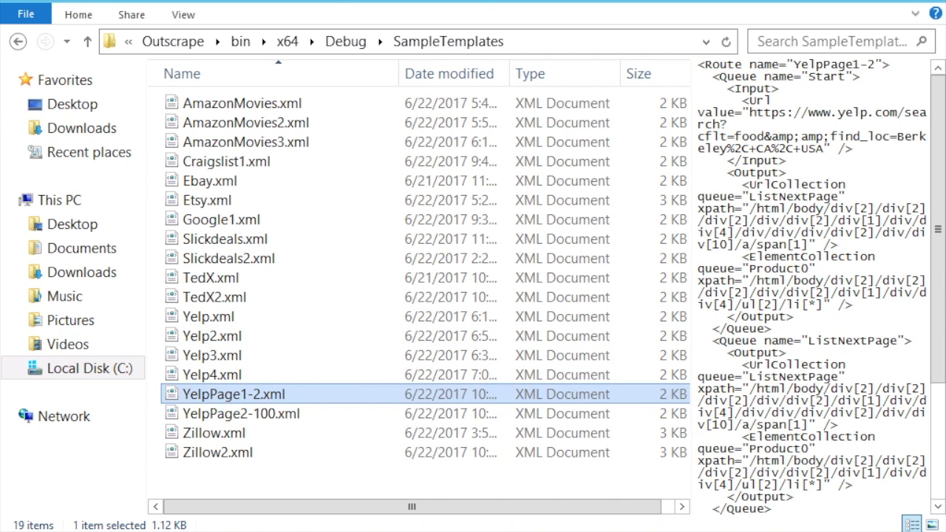
key(alt+Tab)
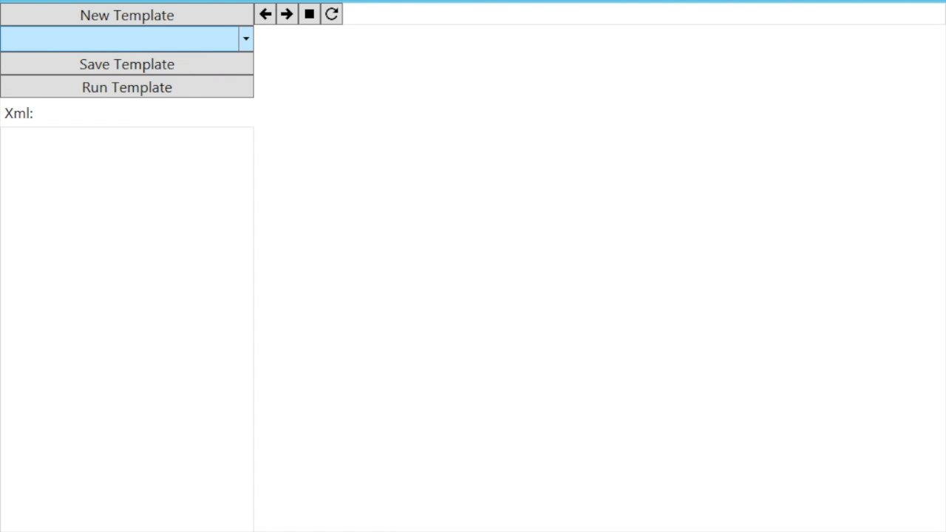
click(127, 15)
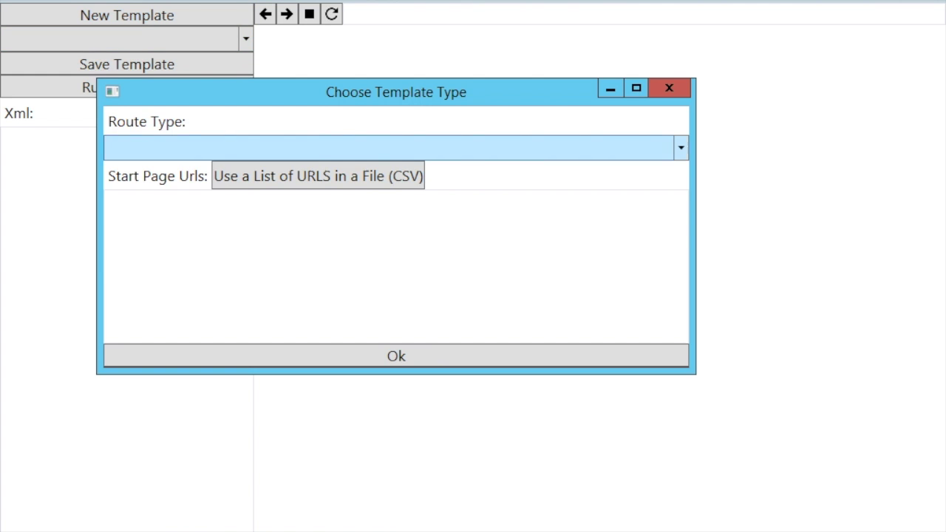
click(325, 148)
click(326, 175)
click(355, 202)
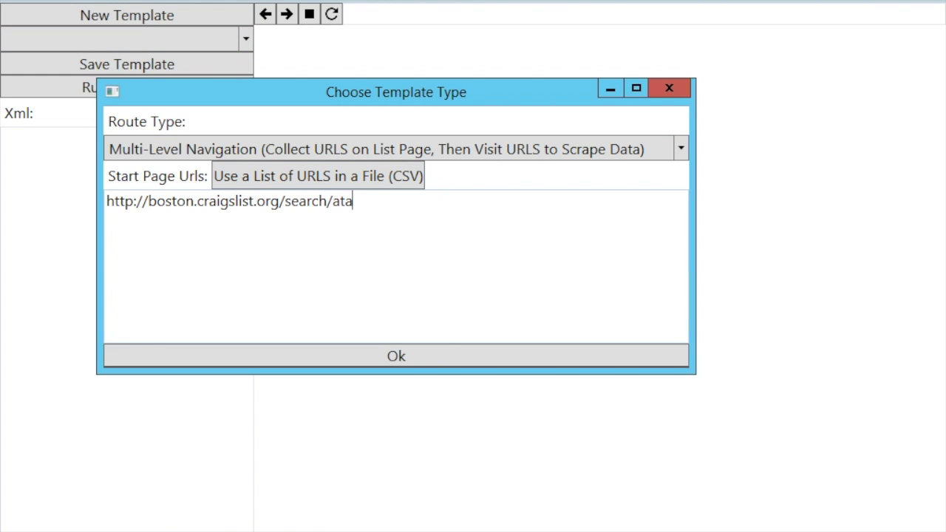
drag(353, 201, 106, 201)
right_click(122, 204)
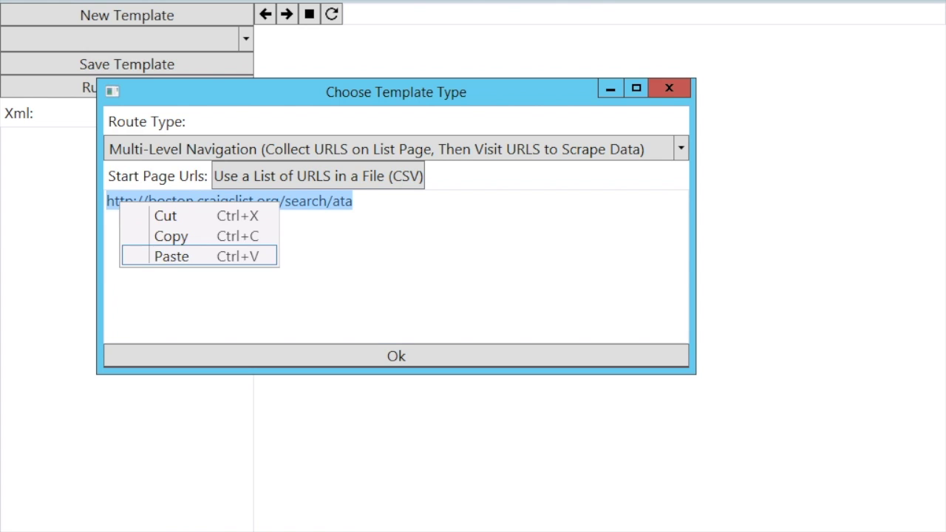
click(169, 255)
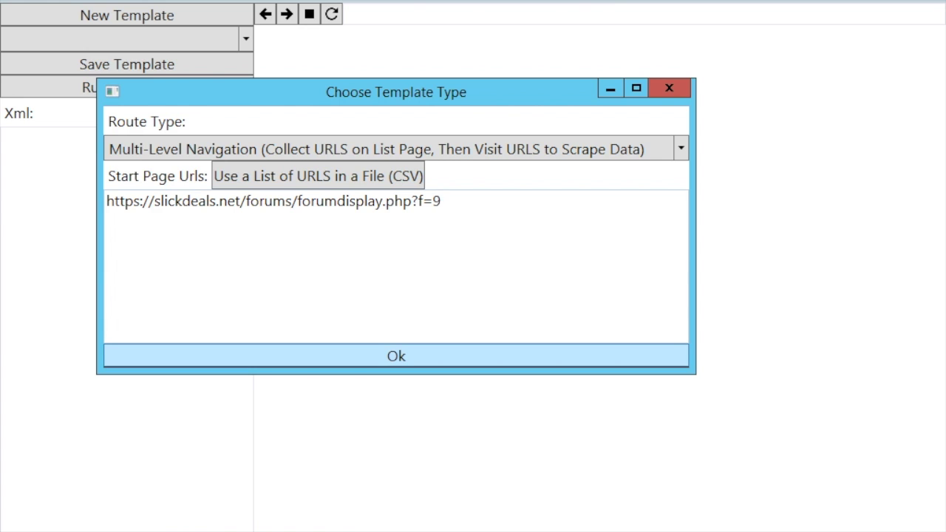
click(396, 355)
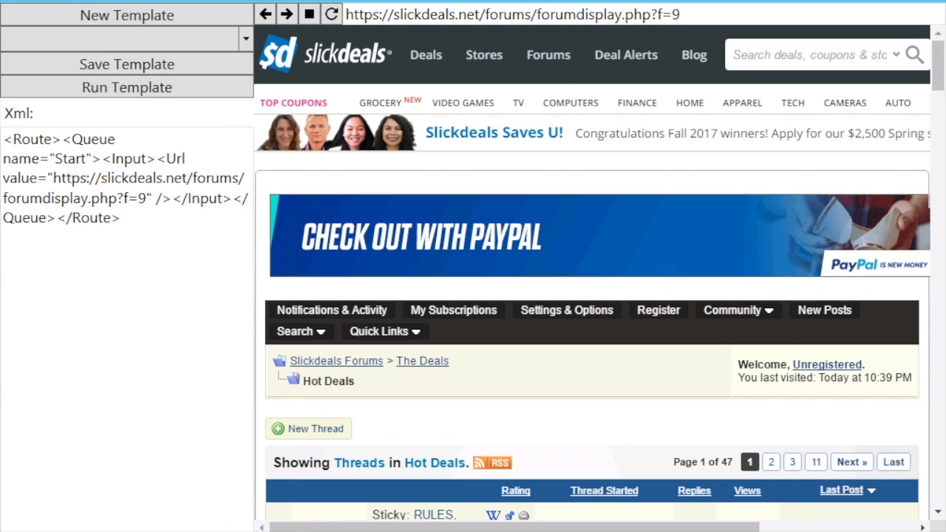
Mark the Next link above the Hot Deals thread list as the template's next page button.
drag(937, 65, 937, 90)
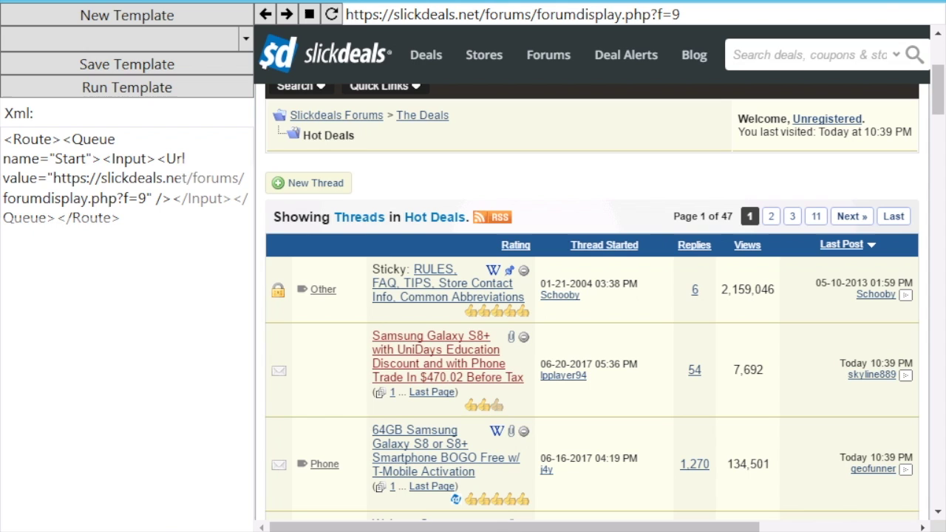
scroll(591, 301, down, 3)
scroll(591, 302, up, 3)
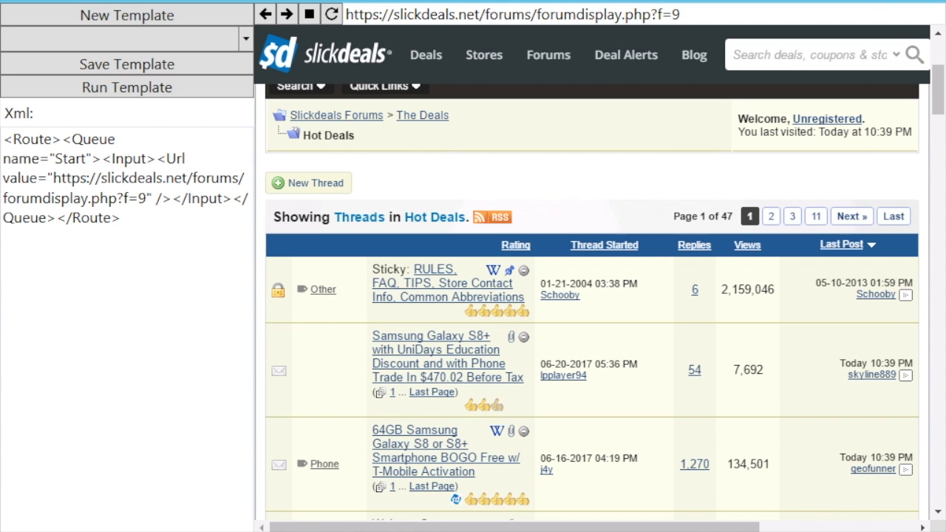
click(127, 39)
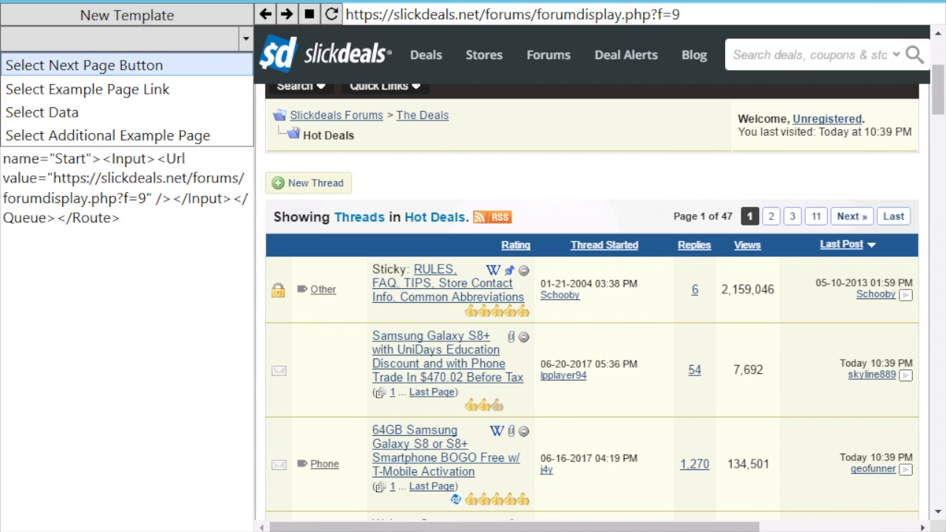
click(84, 65)
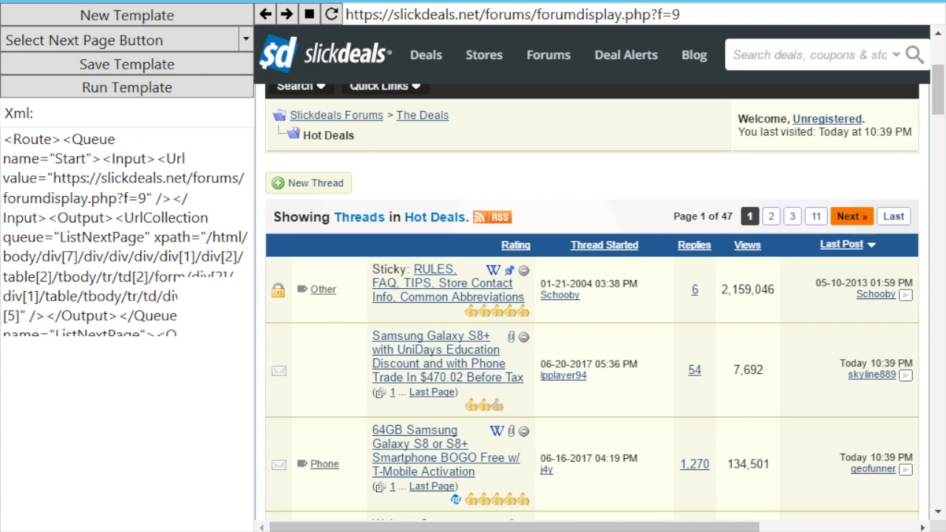
Set the Samsung Galaxy S8+ UniDays thread title as the example page link to follow.
click(127, 39)
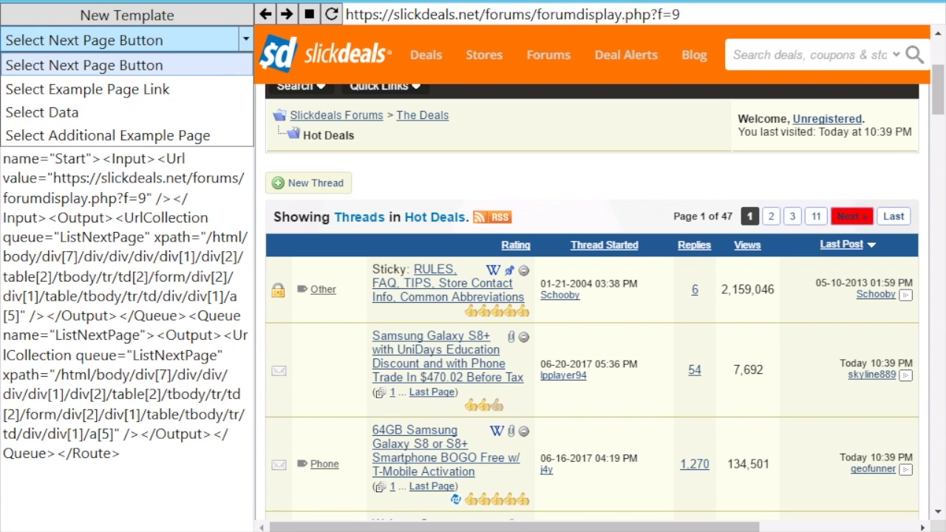
click(88, 89)
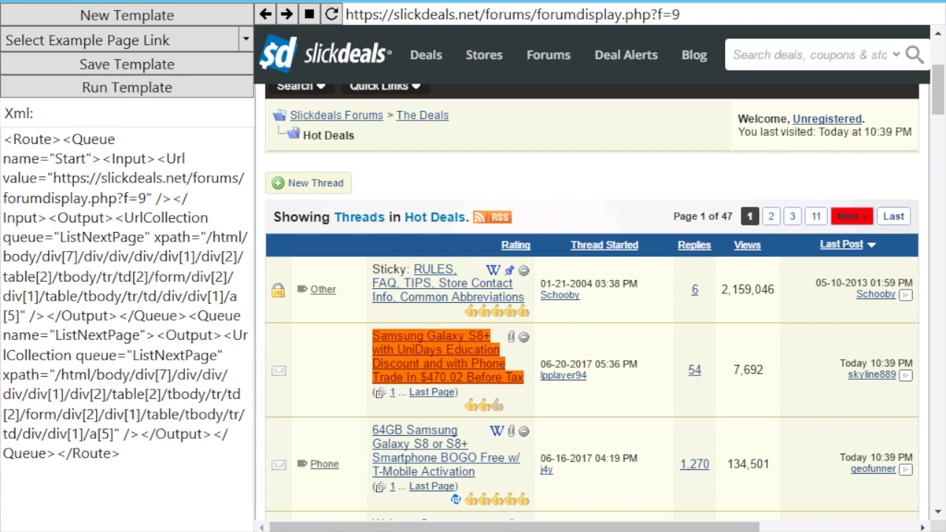
click(395, 342)
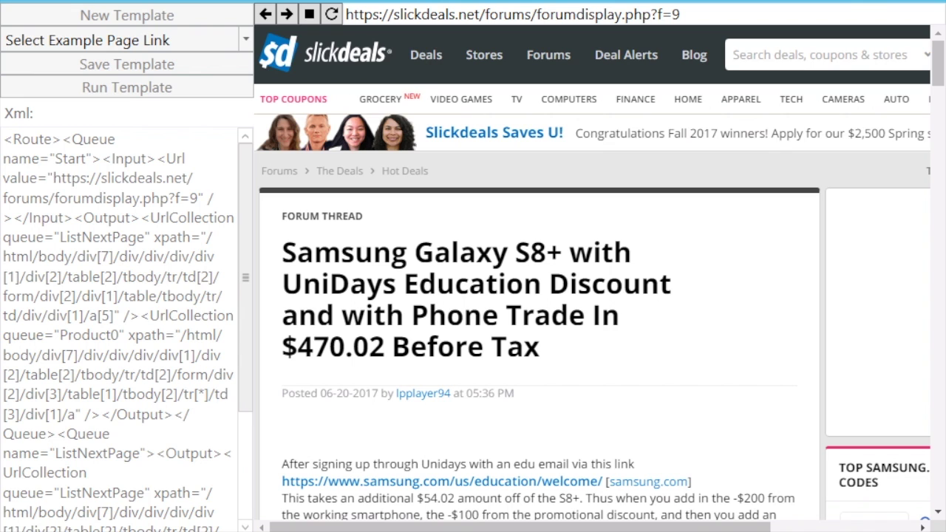
Select the thread's heading on the deal page as data to scrape, with the field name DealTitle.
scroll(591, 301, down, 2)
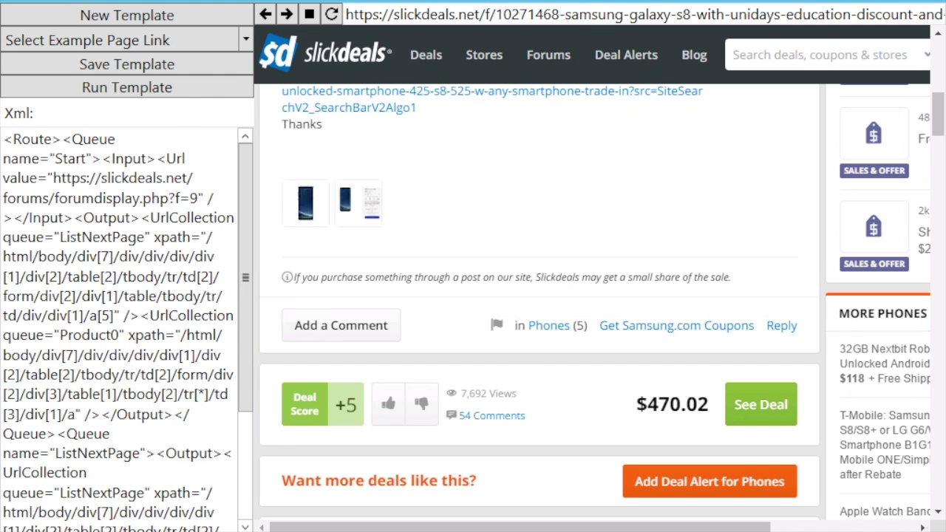
click(127, 40)
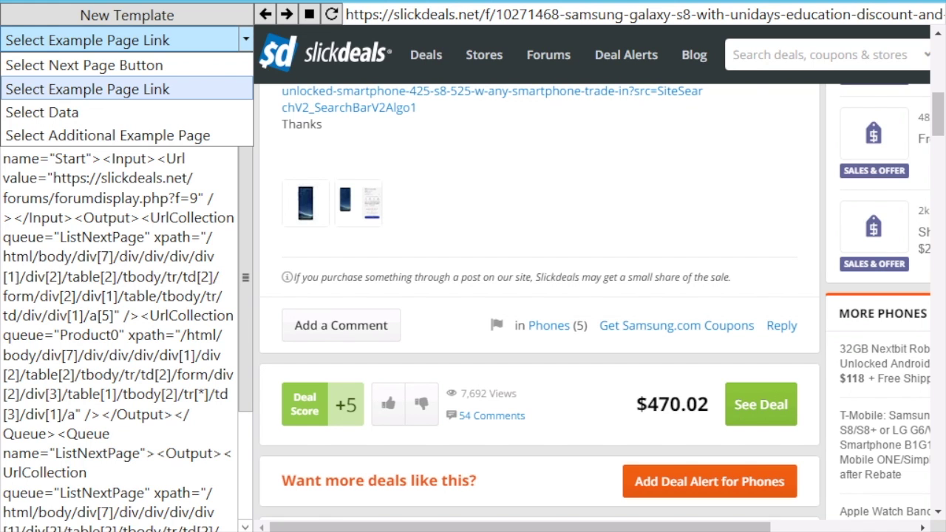
click(126, 112)
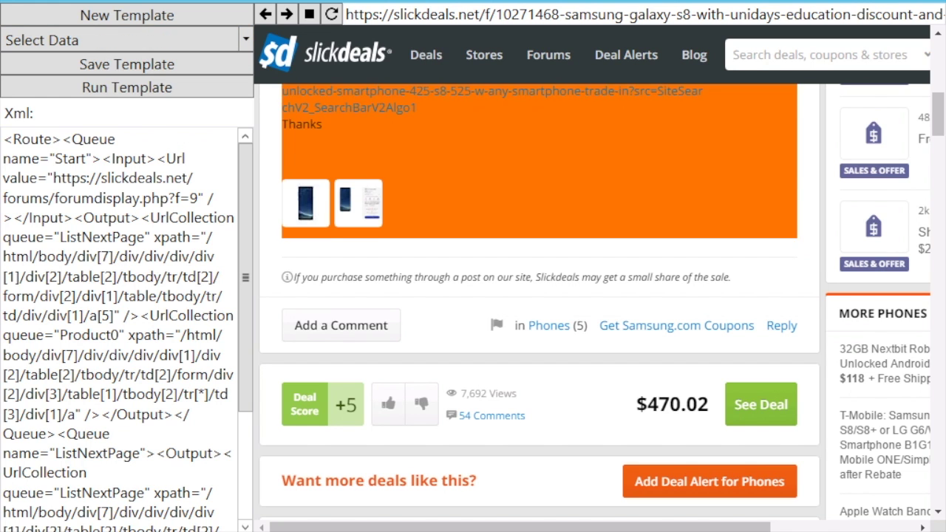
scroll(539, 259, up, 8)
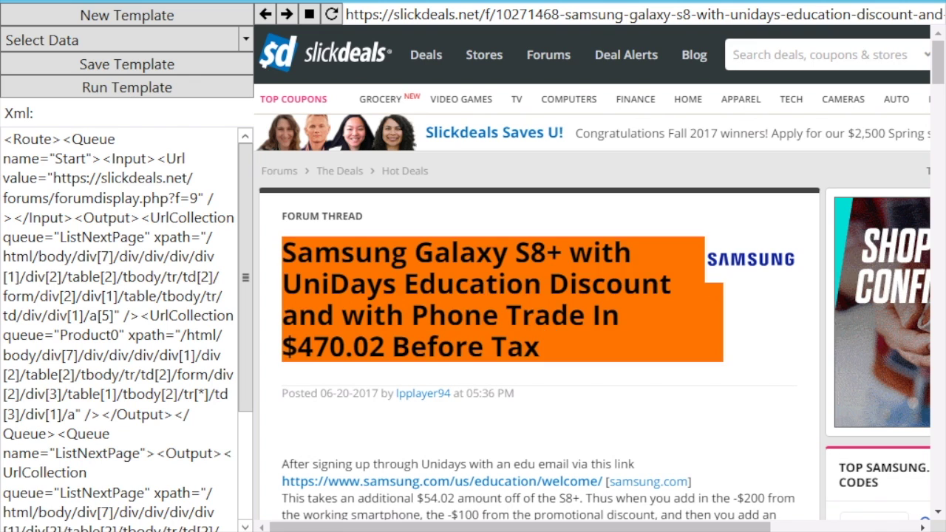
click(339, 283)
click(131, 305)
text(DealTitle)
key(Return)
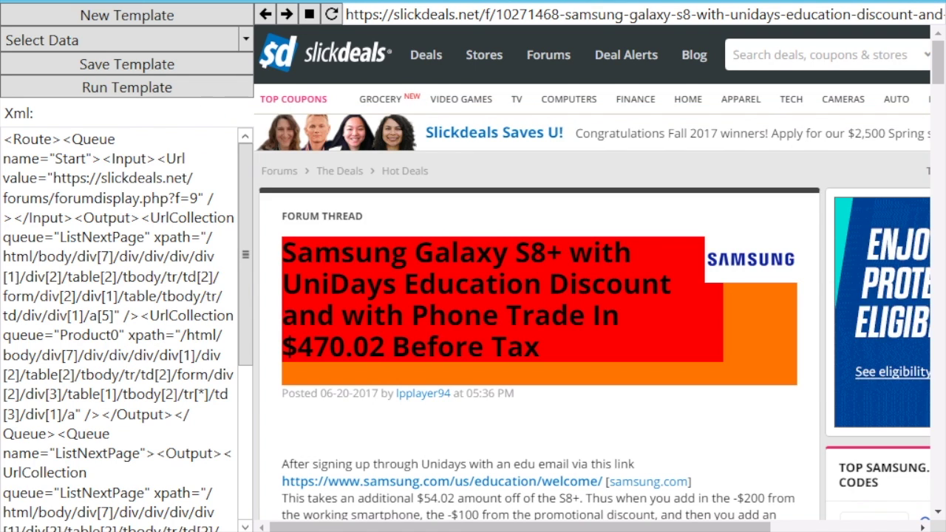
Add the inner text of the deal score and the view count as data fields named score and dealViews.
scroll(537, 370, down, 3)
scroll(537, 370, down, 5)
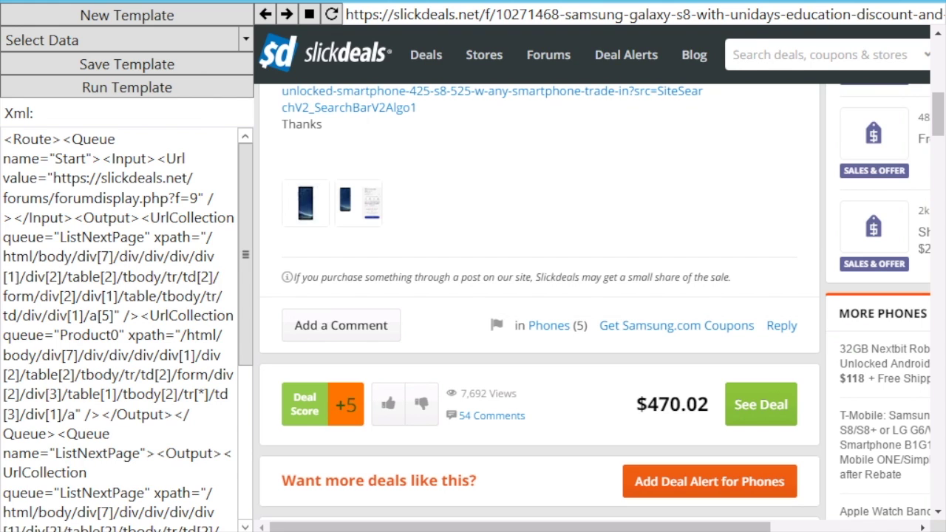
click(345, 405)
click(69, 213)
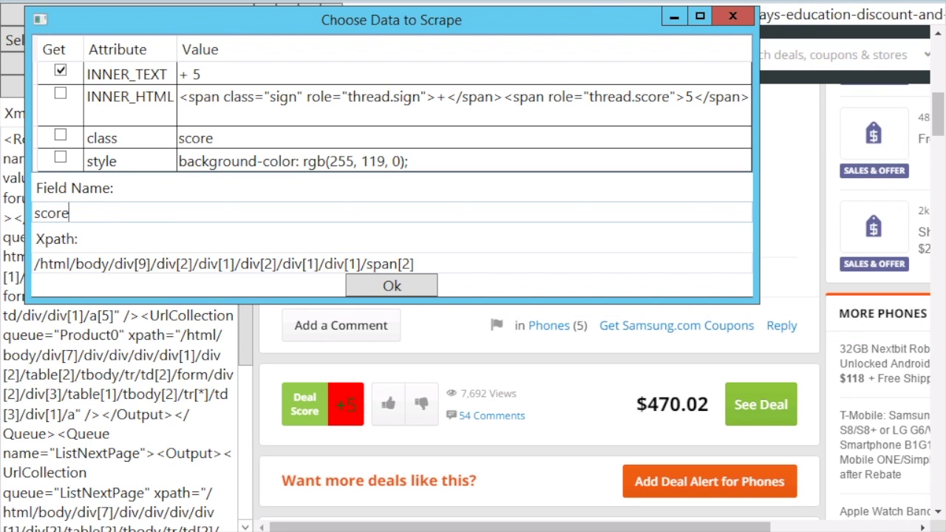
click(391, 285)
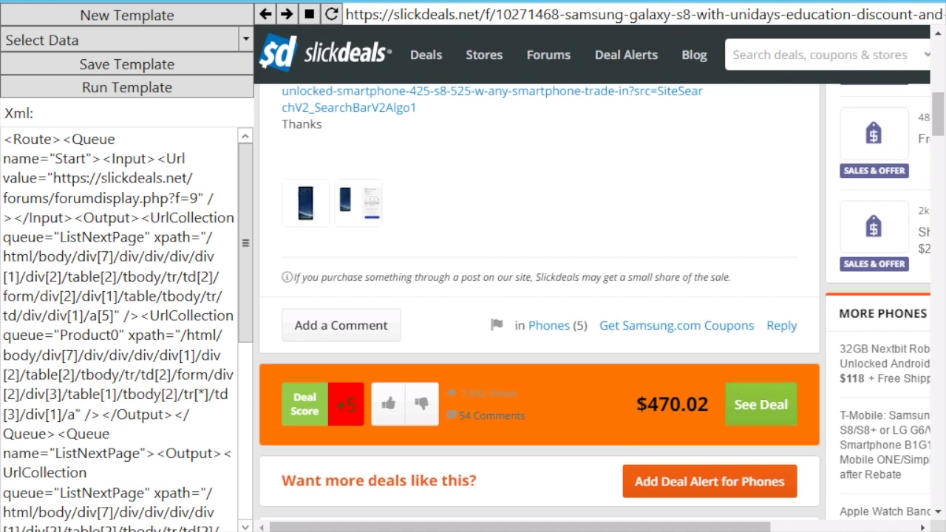
click(481, 393)
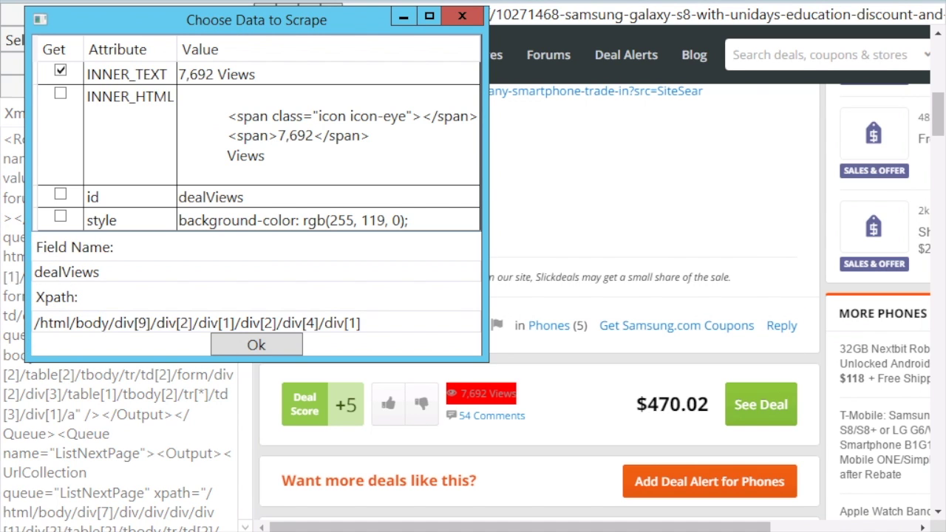
key(Return)
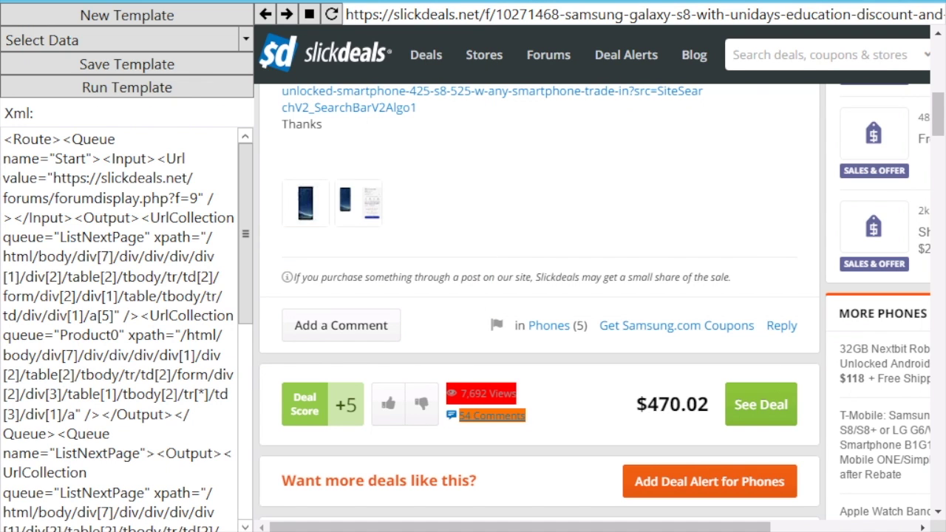
Add the inner text of the comment count and the $470.02 price as data fields named Comments and dealPrice.
click(492, 415)
text(Comments)
key(Return)
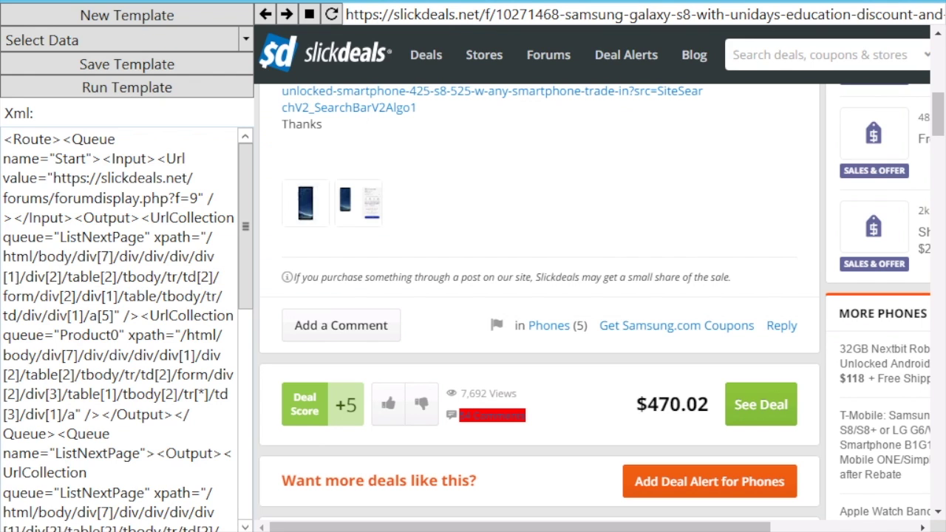
click(682, 411)
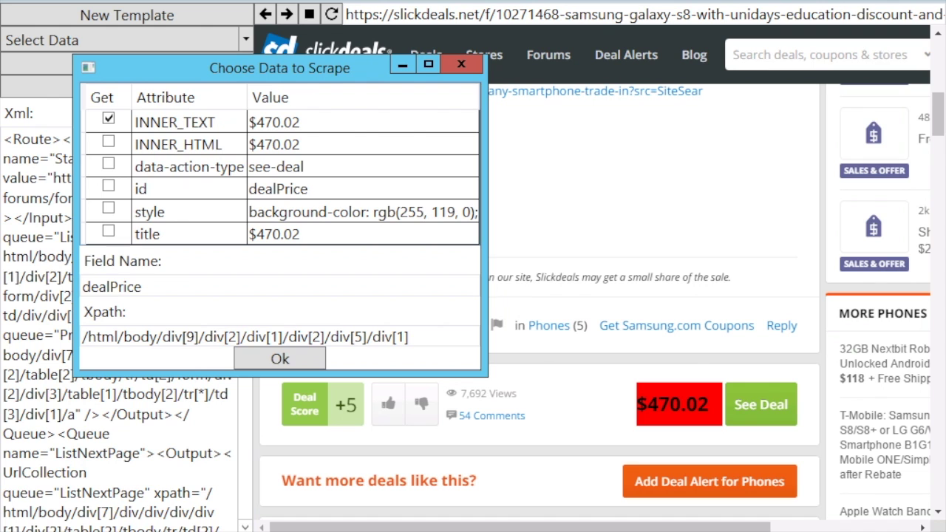
key(Return)
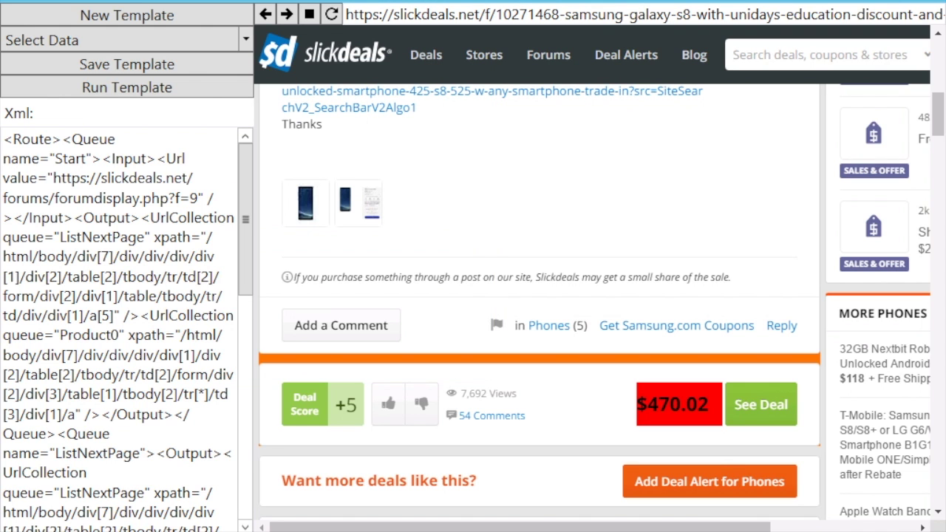
Add the See Deal button's inner text and href as data to scrape, with the field name buyNow.
scroll(539, 295, down, 3)
scroll(539, 296, down, 3)
scroll(540, 296, up, 12)
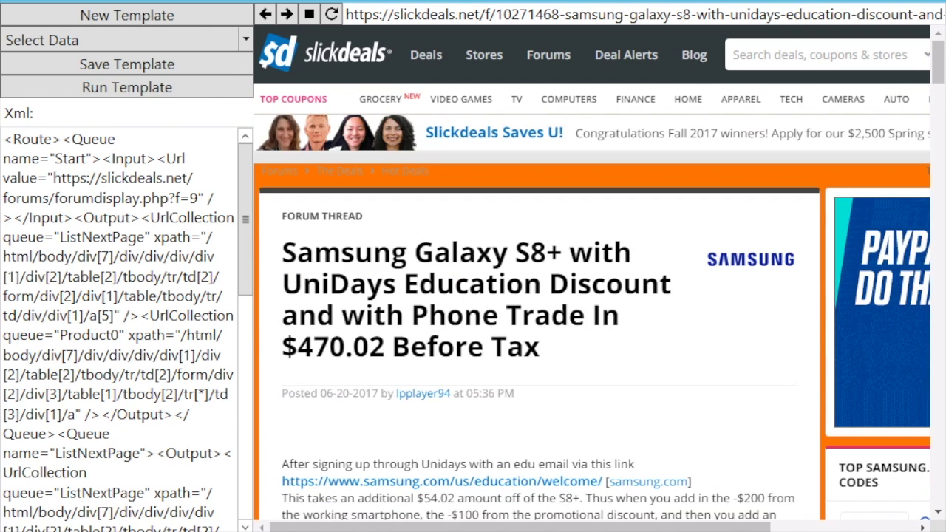
scroll(539, 296, down, 3)
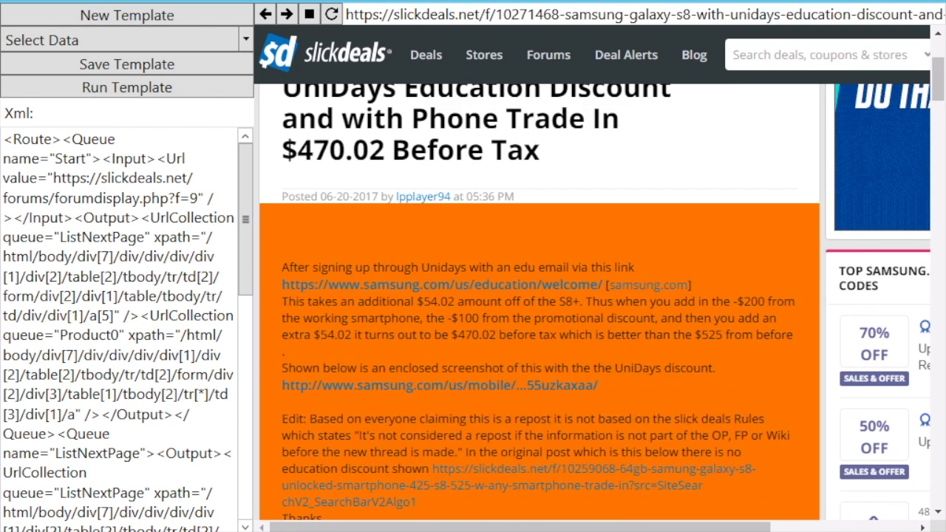
scroll(540, 296, down, 6)
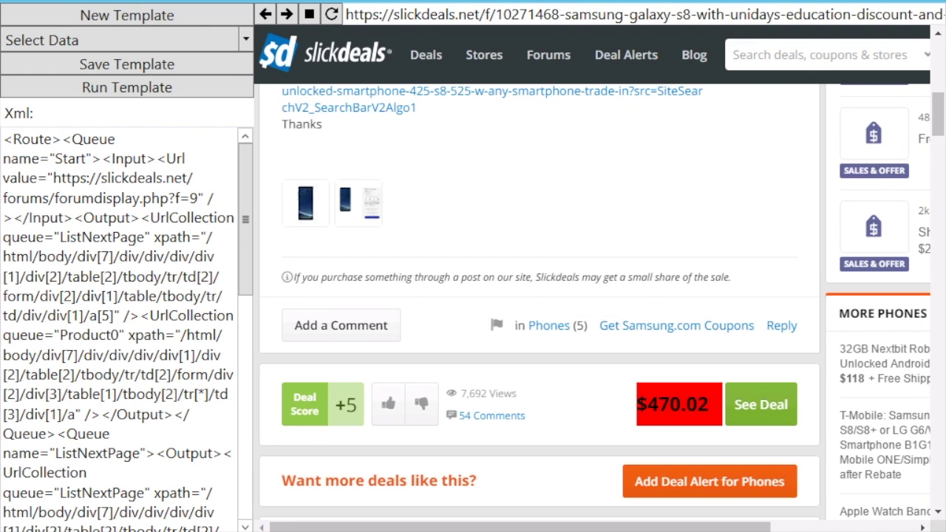
click(760, 404)
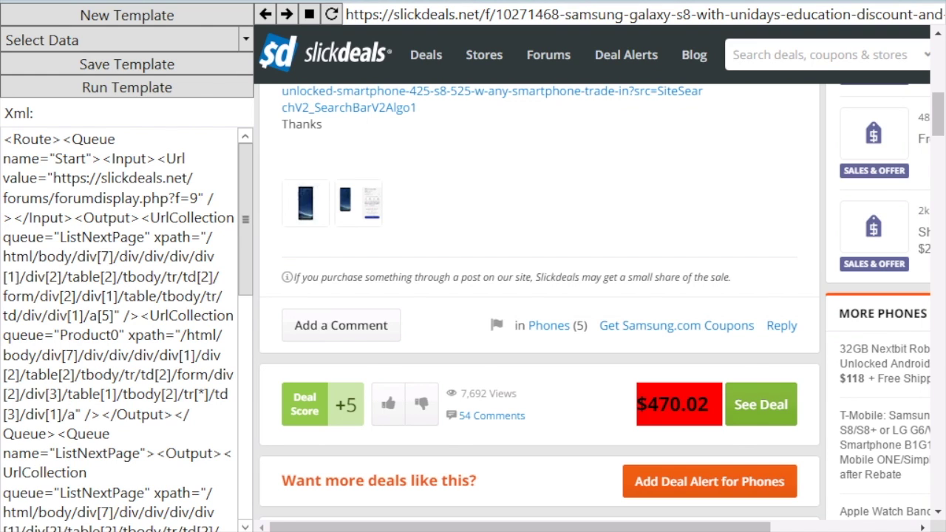
mouse_move(357, 478)
mouse_down()
mouse_move(732, 478)
mouse_move(357, 478)
mouse_up()
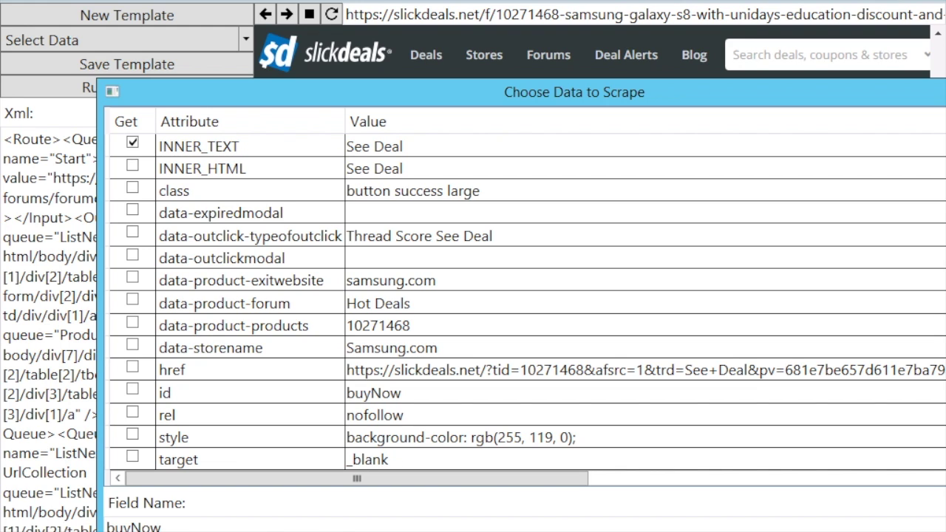
double_click(133, 366)
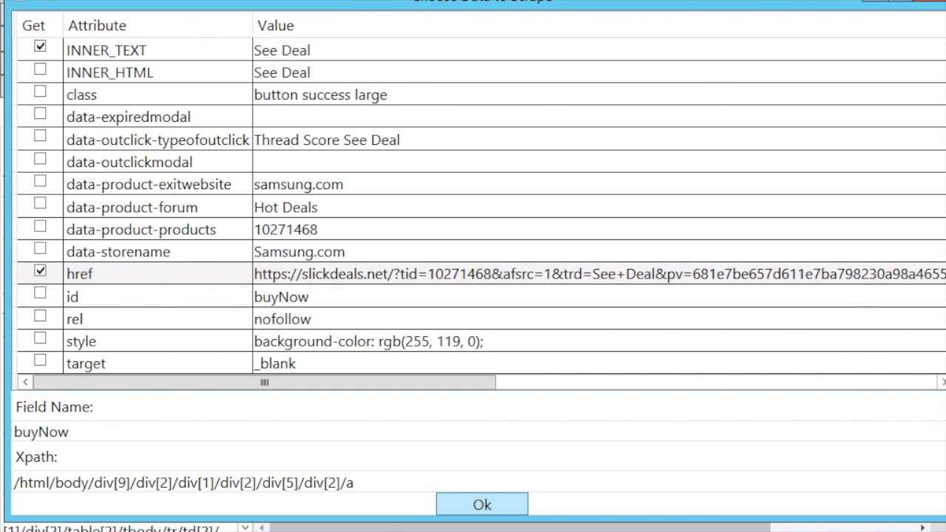
key(Return)
Save the template as Slickdeals4 in the SampleTemplates folder.
click(127, 64)
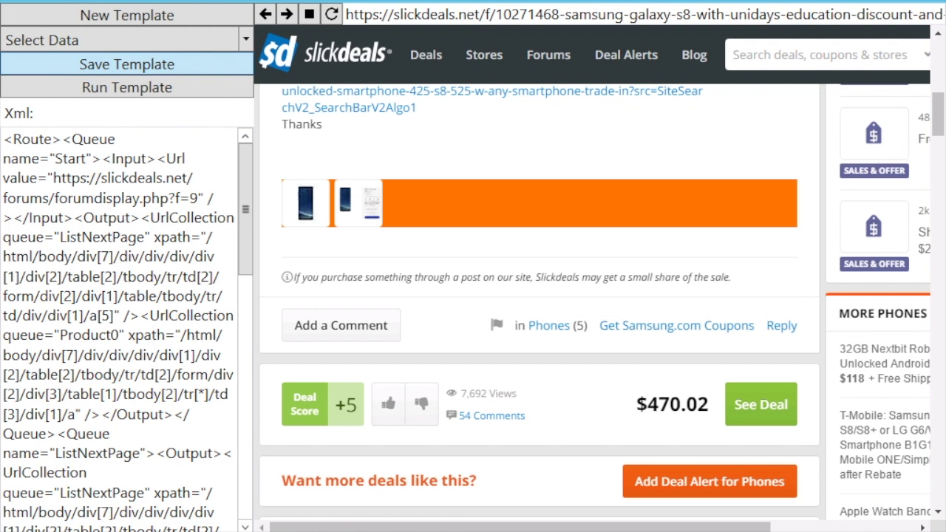
text(Slickdeals4)
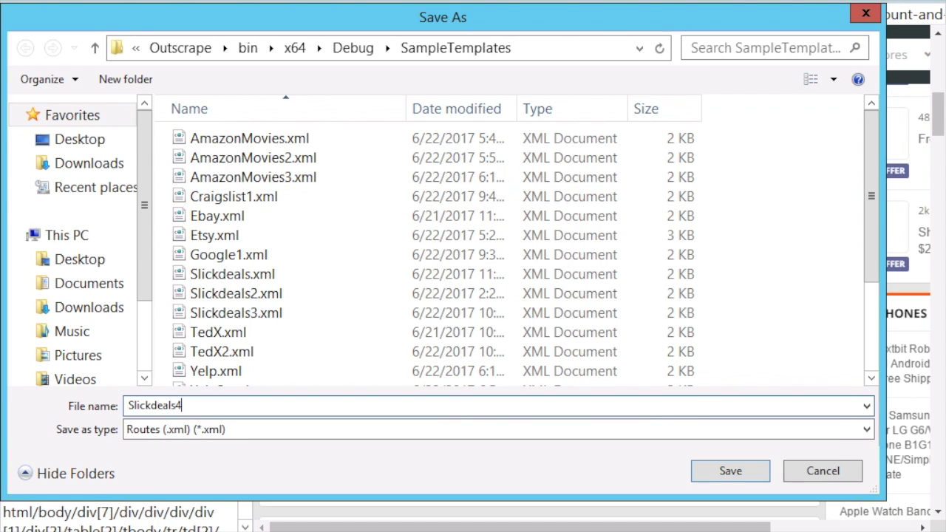
key(Return)
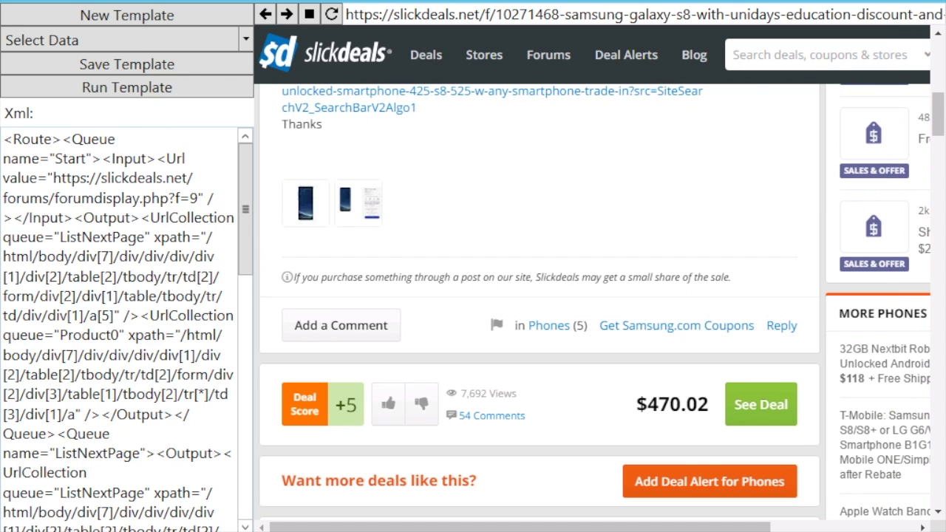
Run the saved Slickdeals4 template and look through the deal page it loads.
click(127, 88)
double_click(236, 332)
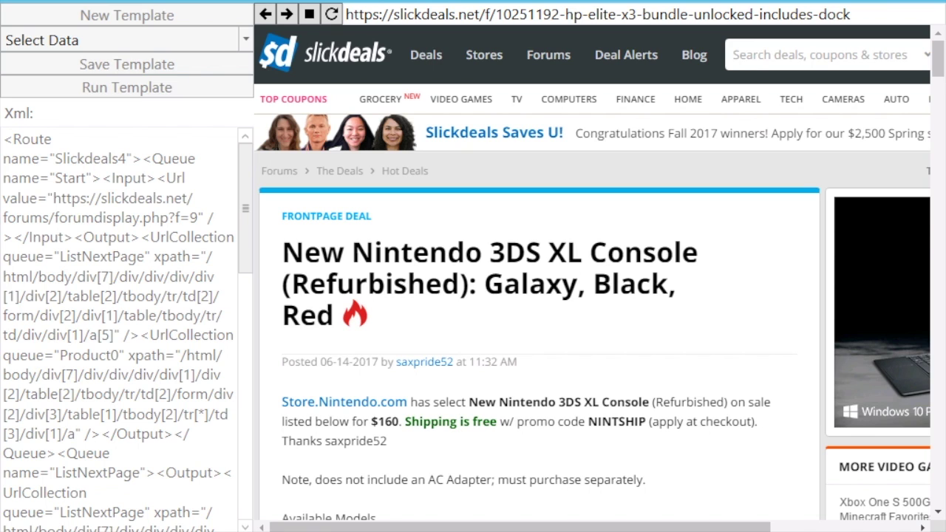
mouse_move(188, 531)
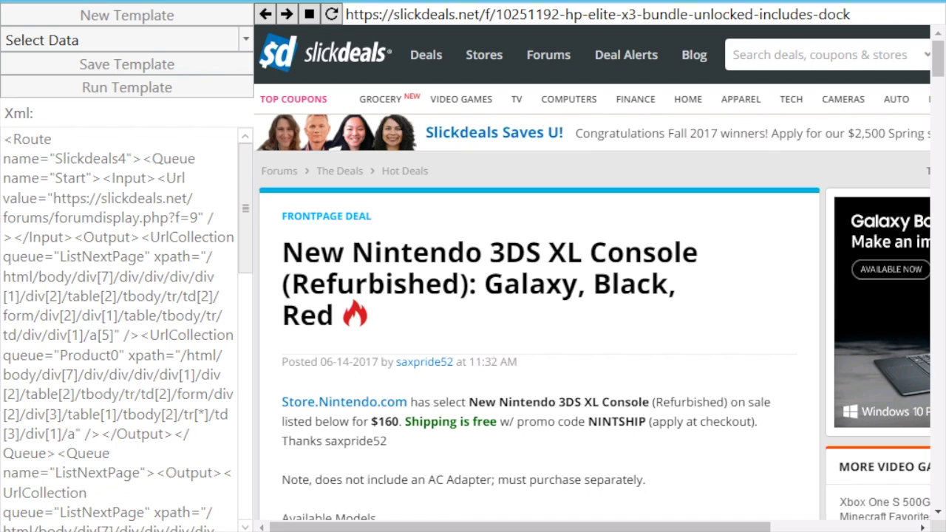
scroll(540, 296, down, 5)
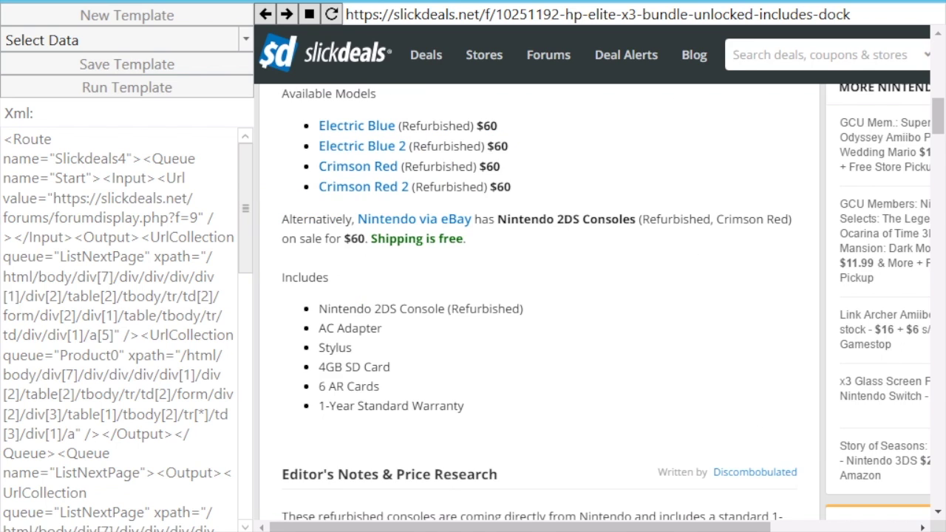
scroll(539, 296, up, 10)
scroll(540, 296, down, 10)
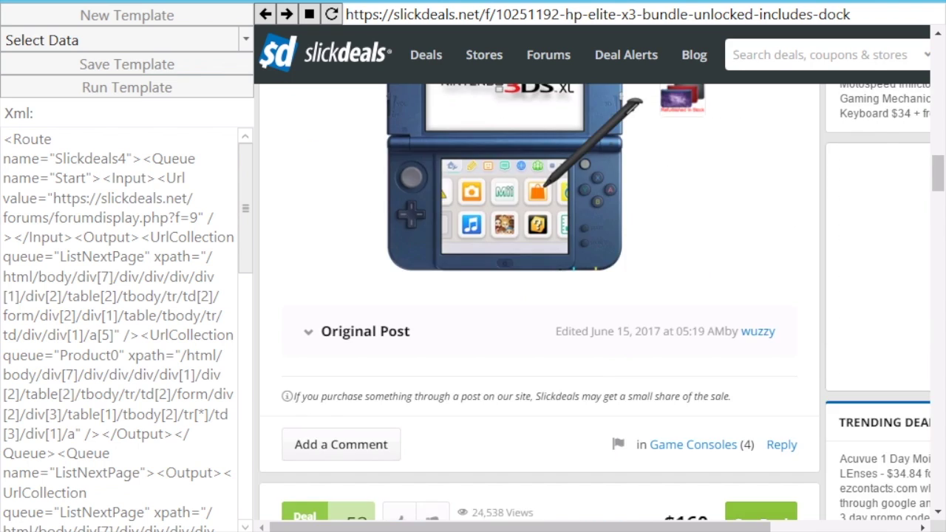
scroll(539, 296, up, 1)
scroll(540, 295, up, 5)
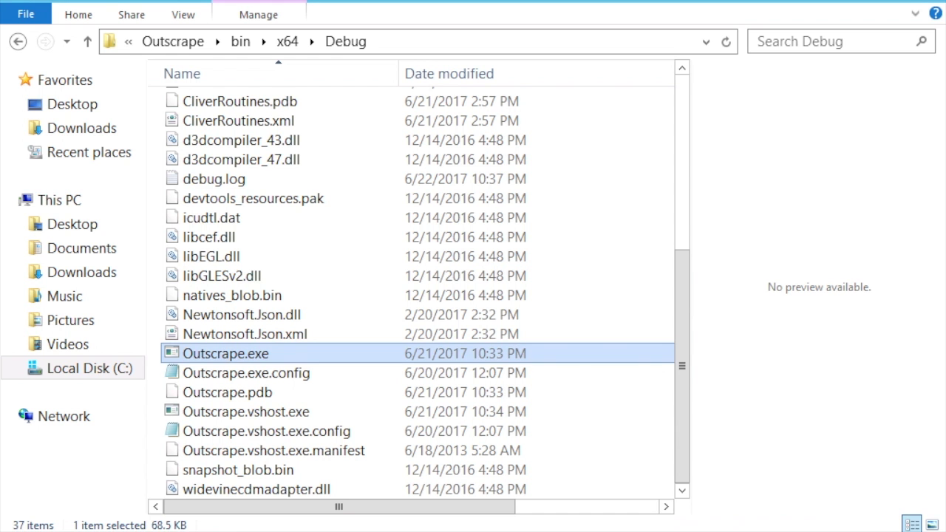
scroll(311, 179, up, 6)
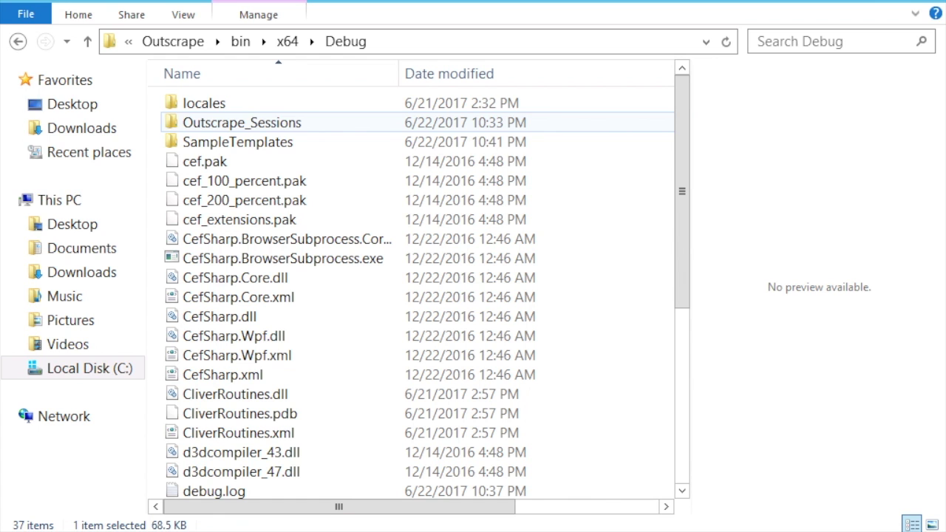
double_click(241, 123)
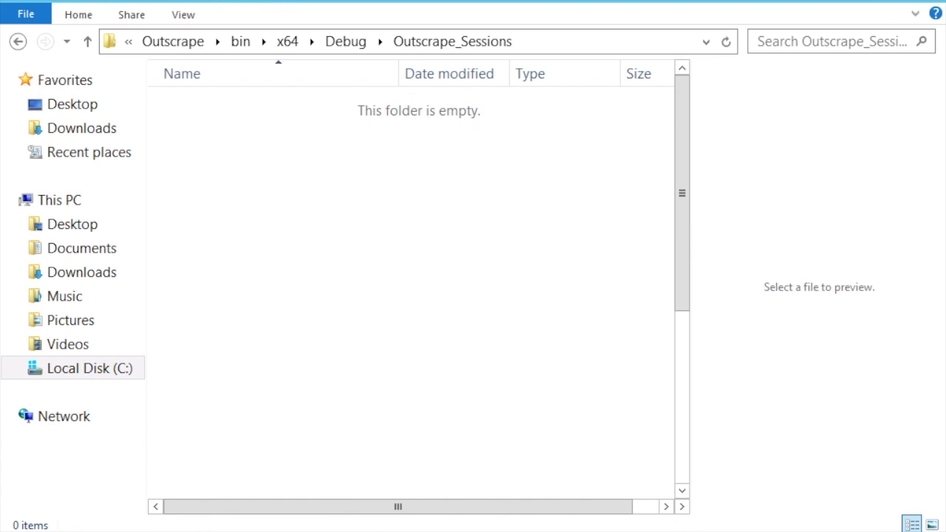
scroll(281, 451, down, 5)
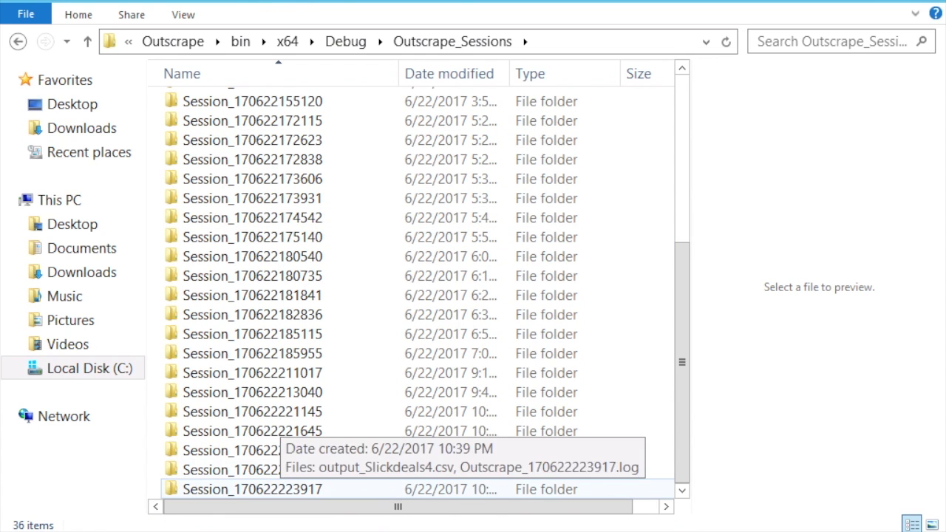
click(281, 489)
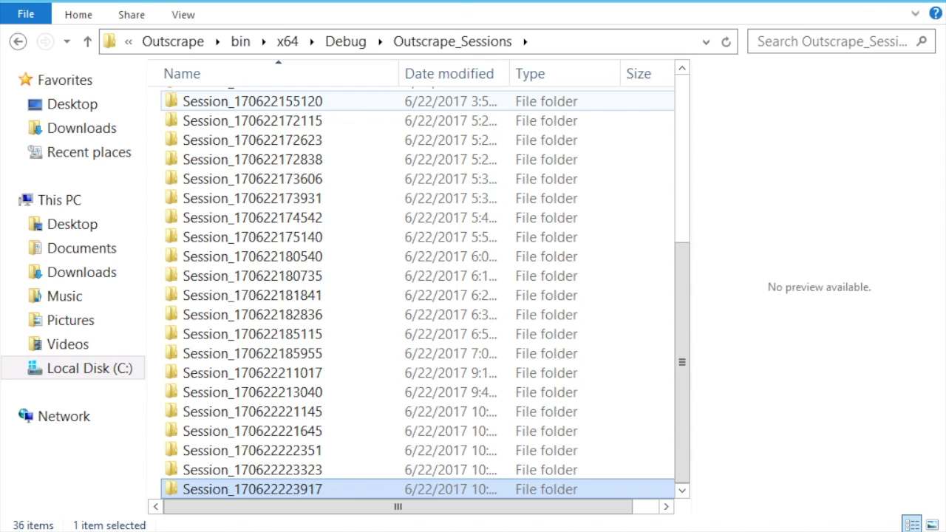
key(Return)
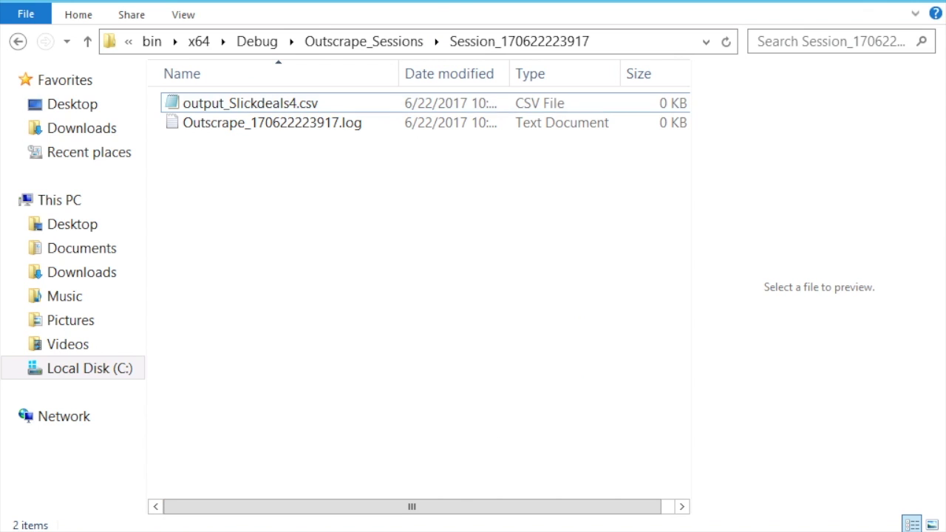
Open output_Slickdeals4.csv in Notepad and examine the scraped columns and deal rows.
click(249, 103)
key(Return)
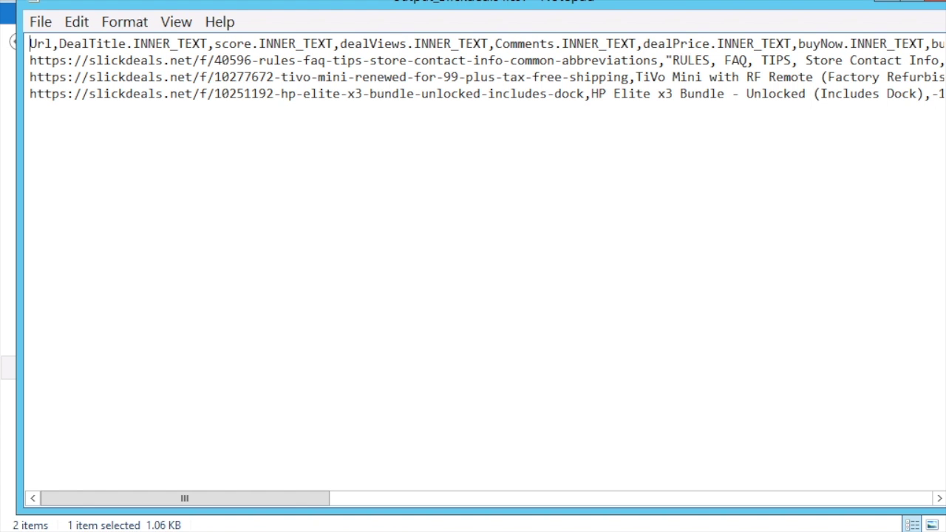
mouse_move(185, 498)
mouse_down()
mouse_move(787, 498)
mouse_move(185, 498)
mouse_up()
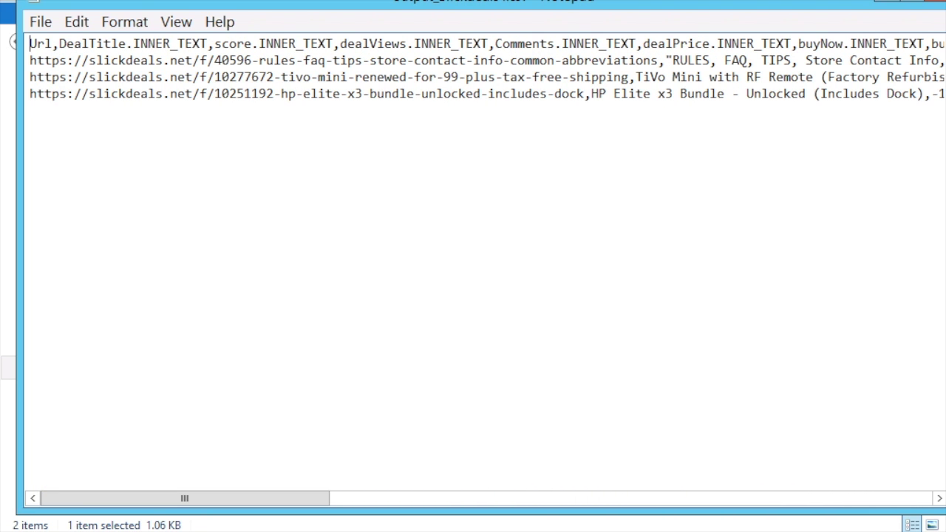